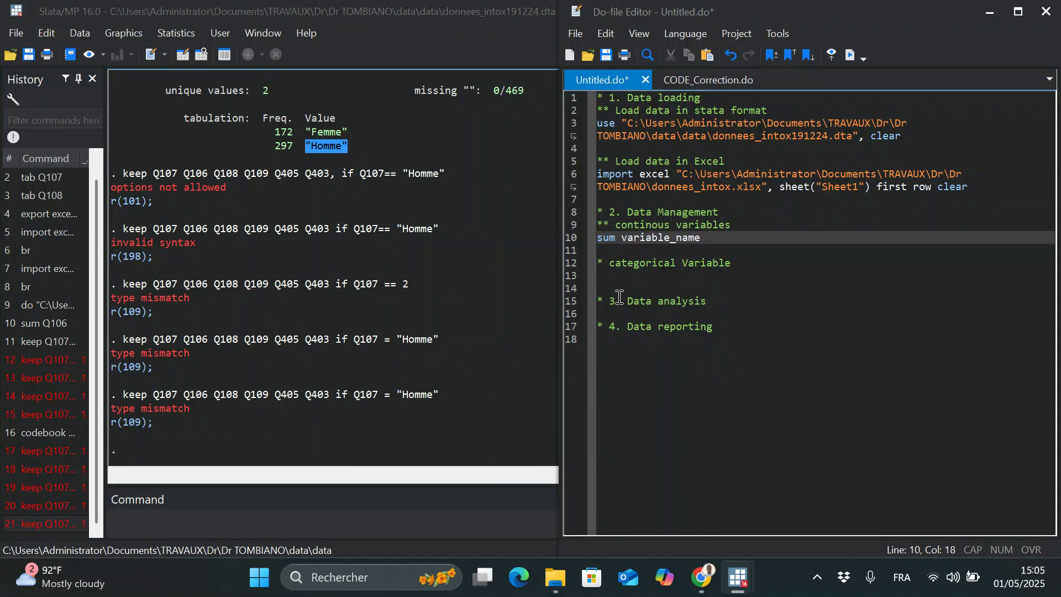
Add the line "tab variable_name" under the "categorical Variable" comment in the do-file
{"action": "left_click", "coordinate": [613, 278]}
{"action": "type", "text": "tab "}
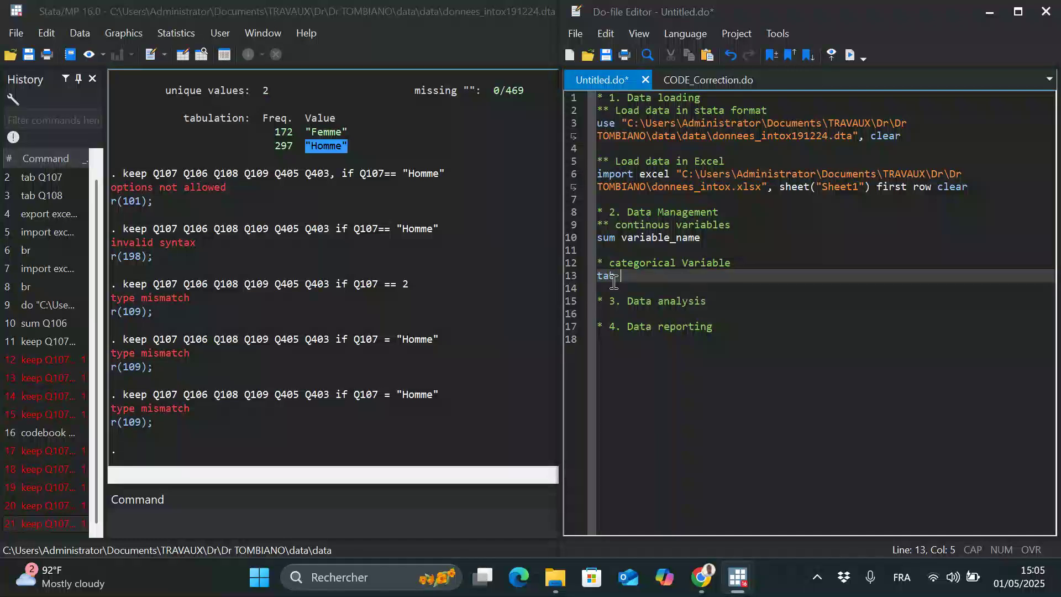
{"action": "type", "text": "var"}
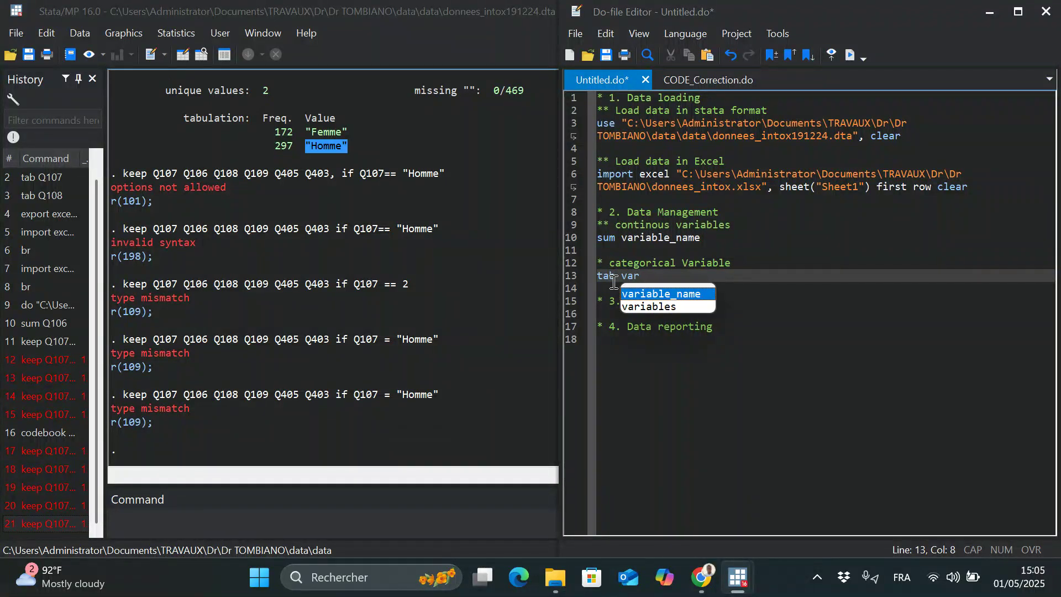
{"action": "key", "text": "Return"}
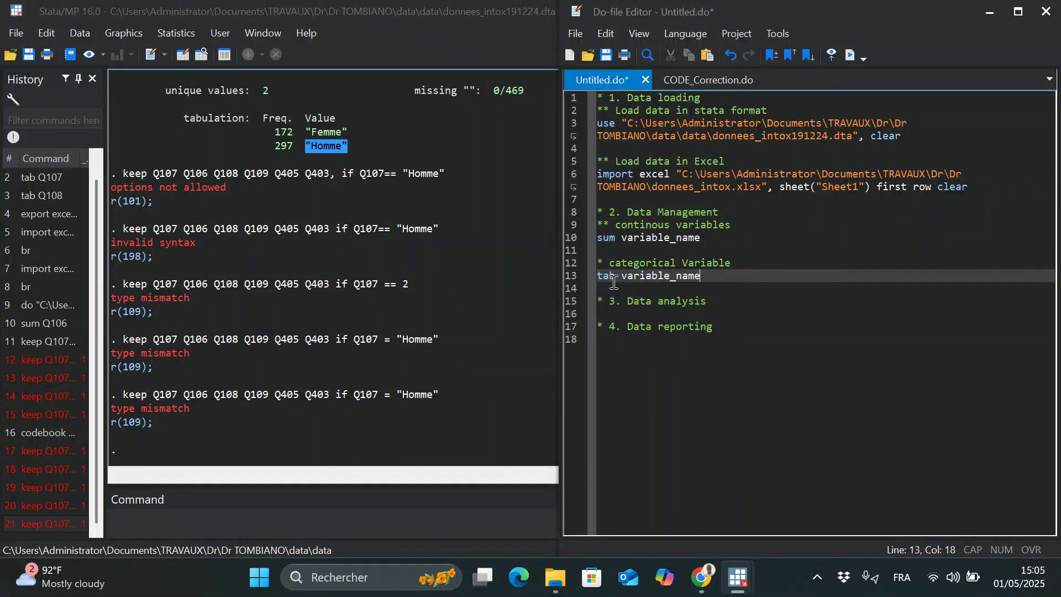
Insert an empty line directly below the "3. Data analysis" heading in the do-file
{"action": "left_click", "coordinate": [724, 303]}
{"action": "key", "text": "Return"}
{"action": "key", "text": "Return"}
{"action": "key", "text": "BackSpace"}
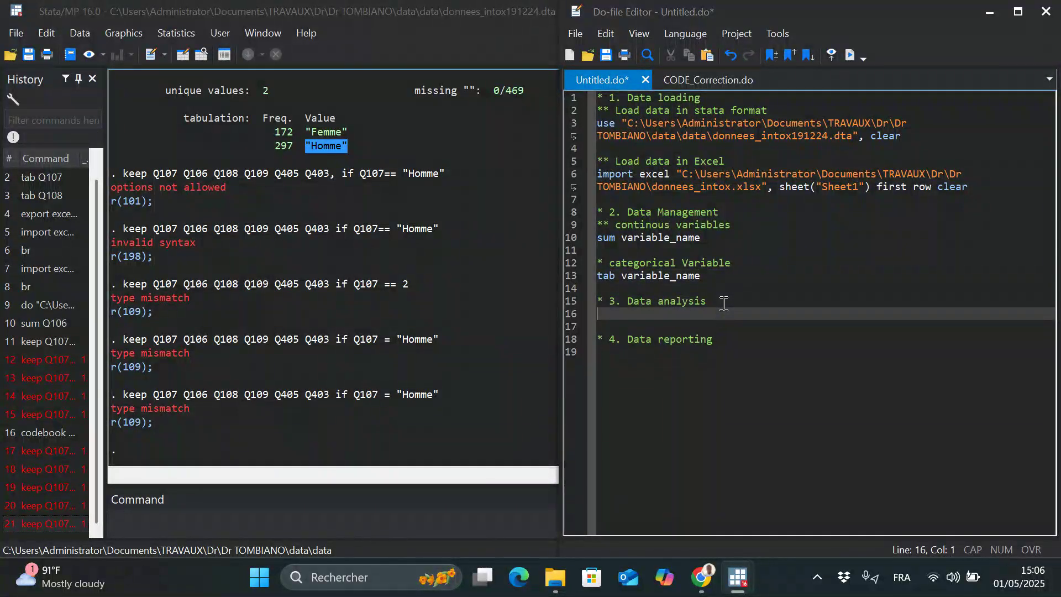
Run the command "sum Q106" in the main Stata window to summarize the Age variable
{"action": "left_click", "coordinate": [194, 513]}
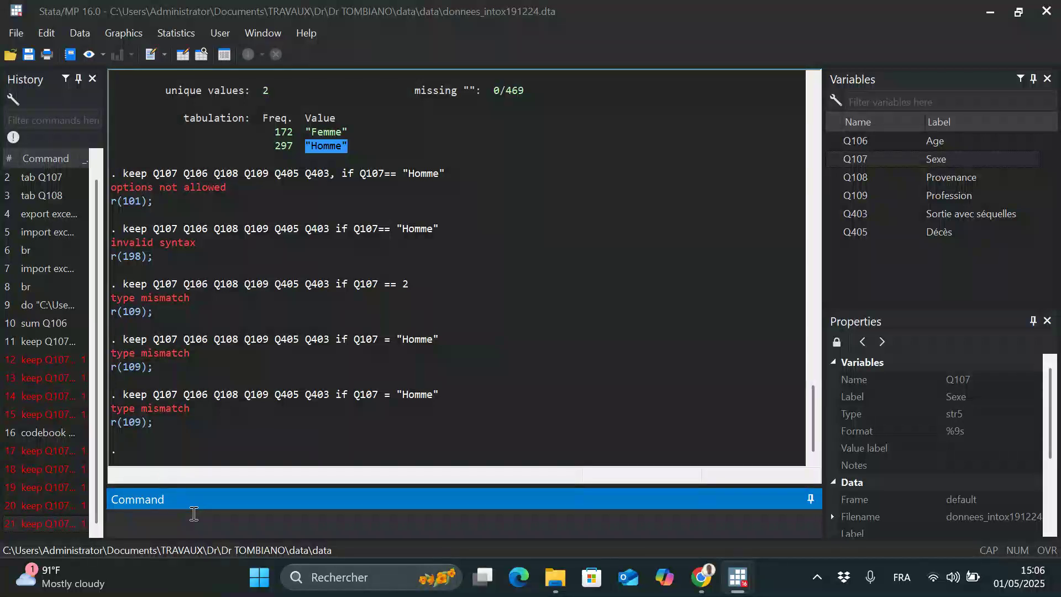
{"action": "type", "text": "sum"}
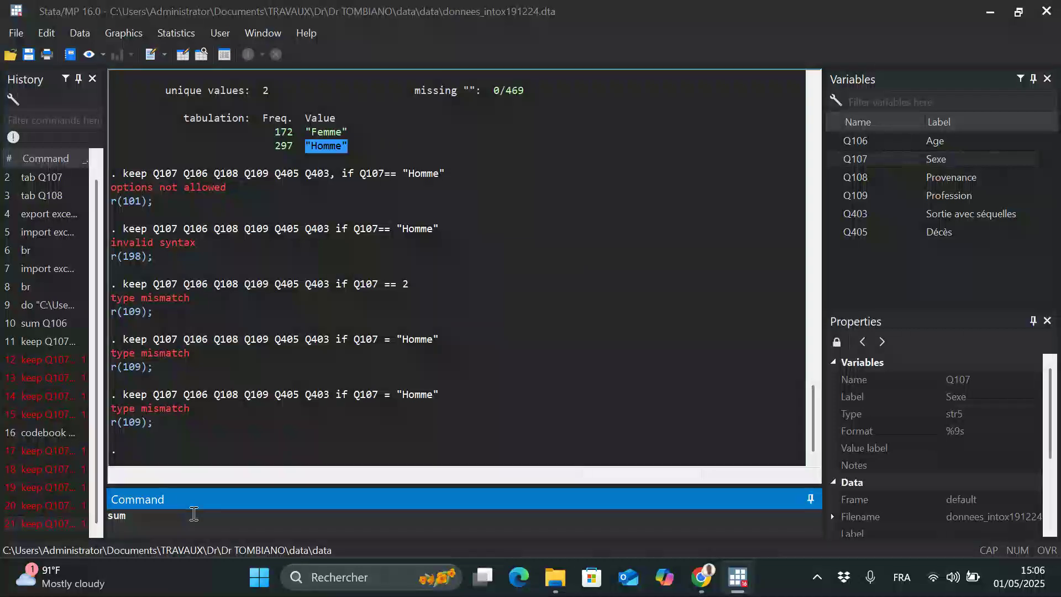
{"action": "mouse_move", "coordinate": [856, 185]}
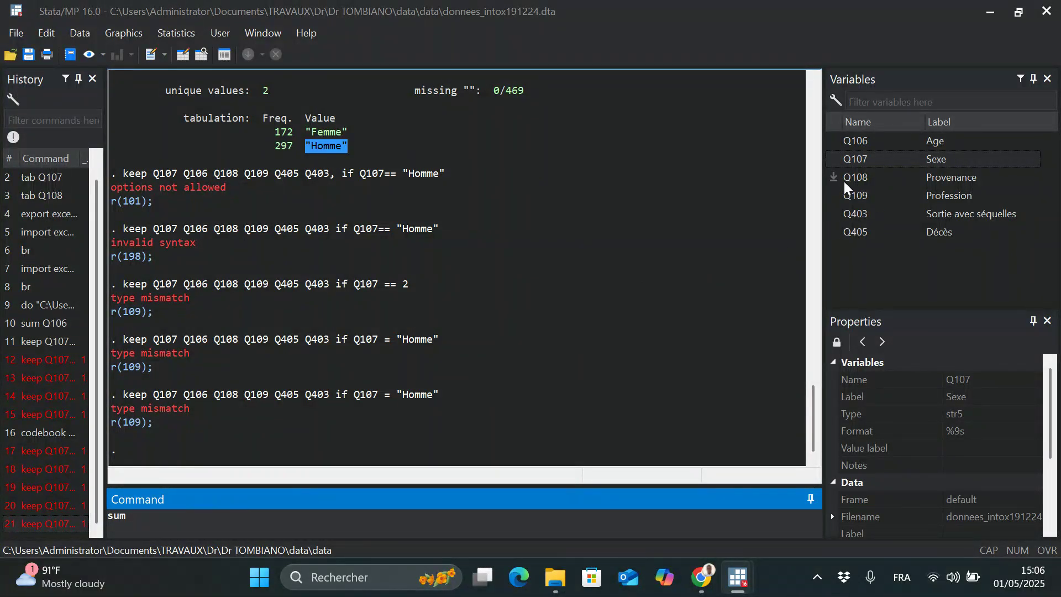
{"action": "left_click", "coordinate": [836, 142]}
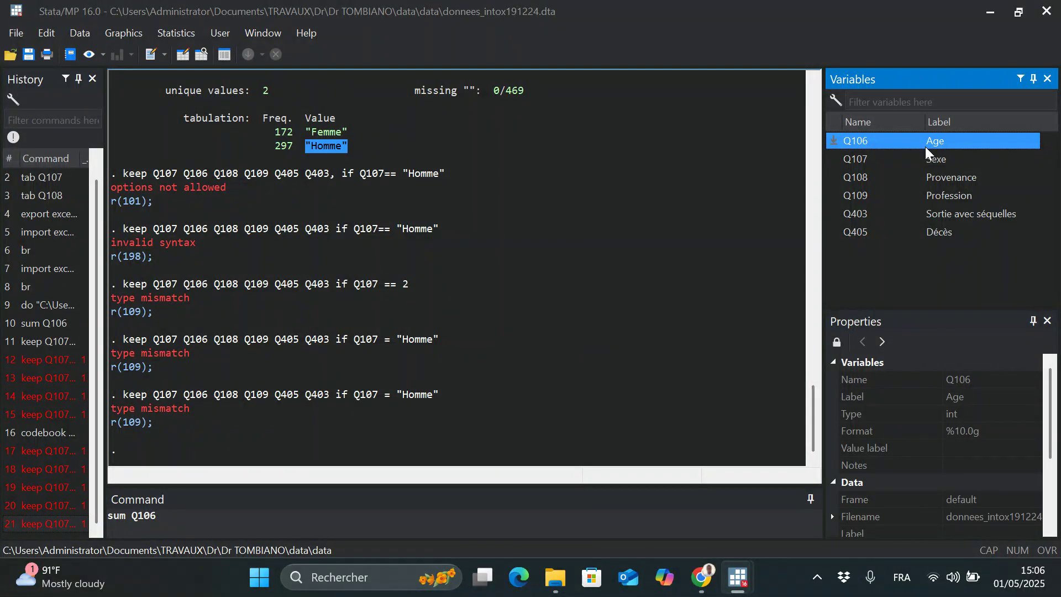
{"action": "key", "text": "Return"}
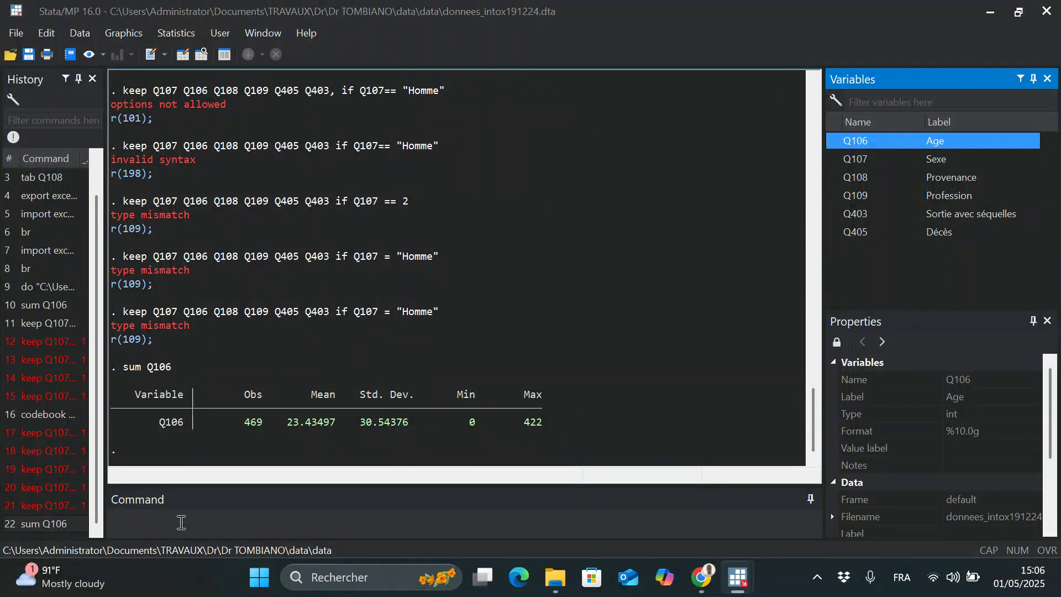
Run "sum Q106, detail" to get the detailed summary statistics of the Age variable
{"action": "left_click", "coordinate": [126, 519]}
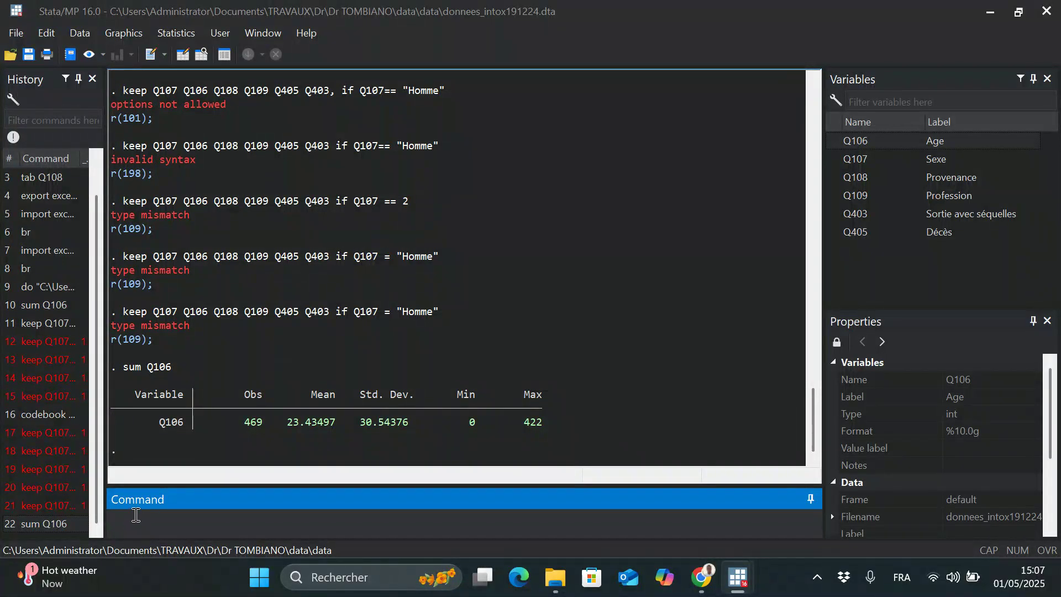
{"action": "type", "text": "sum"}
{"action": "left_click", "coordinate": [840, 141]}
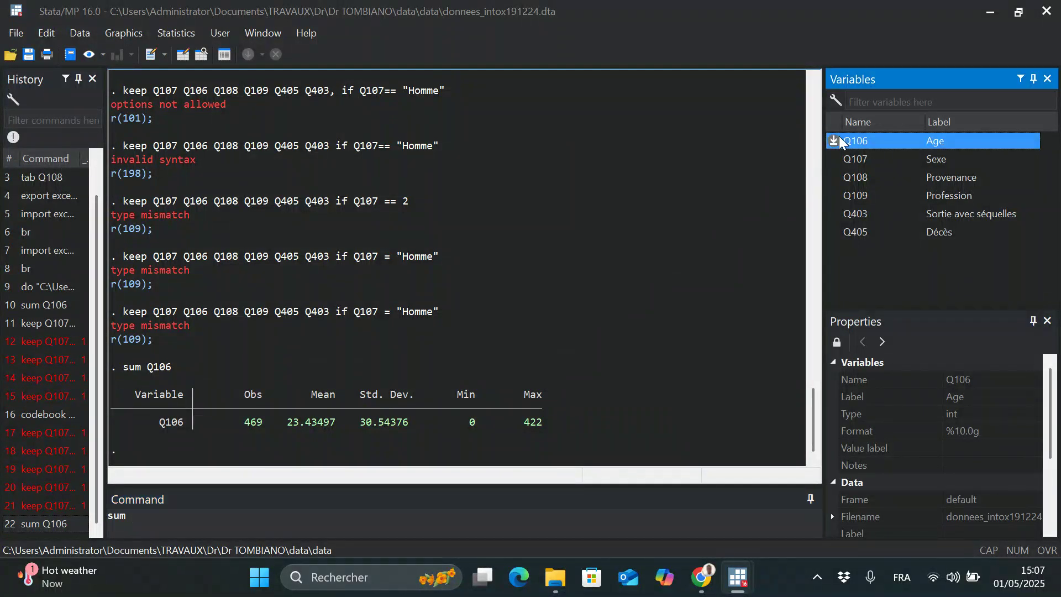
{"action": "left_click", "coordinate": [212, 515]}
{"action": "type", "text": ", "}
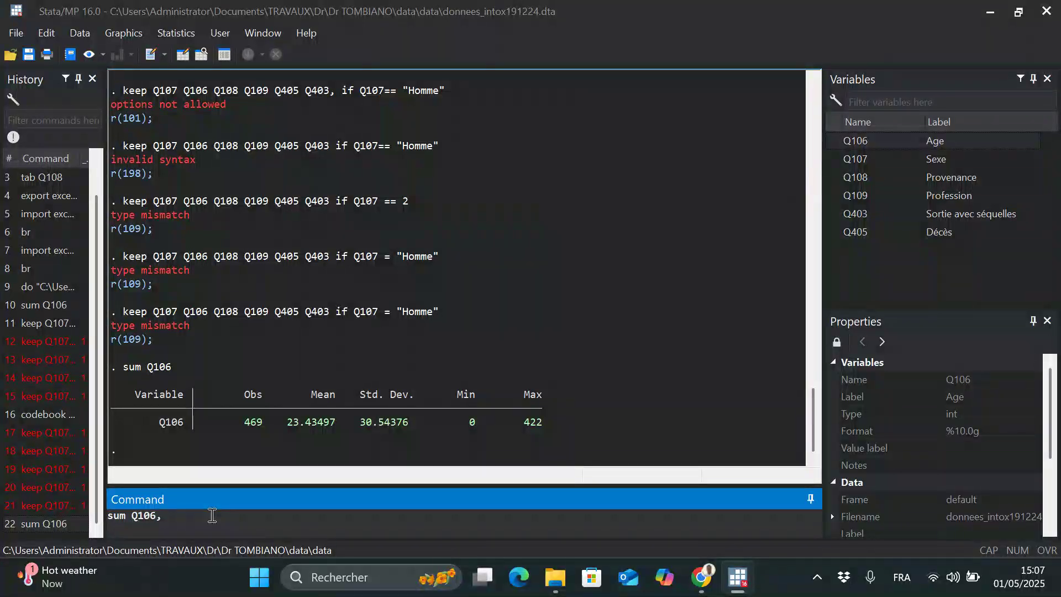
{"action": "type", "text": "detail"}
{"action": "key", "text": "Return"}
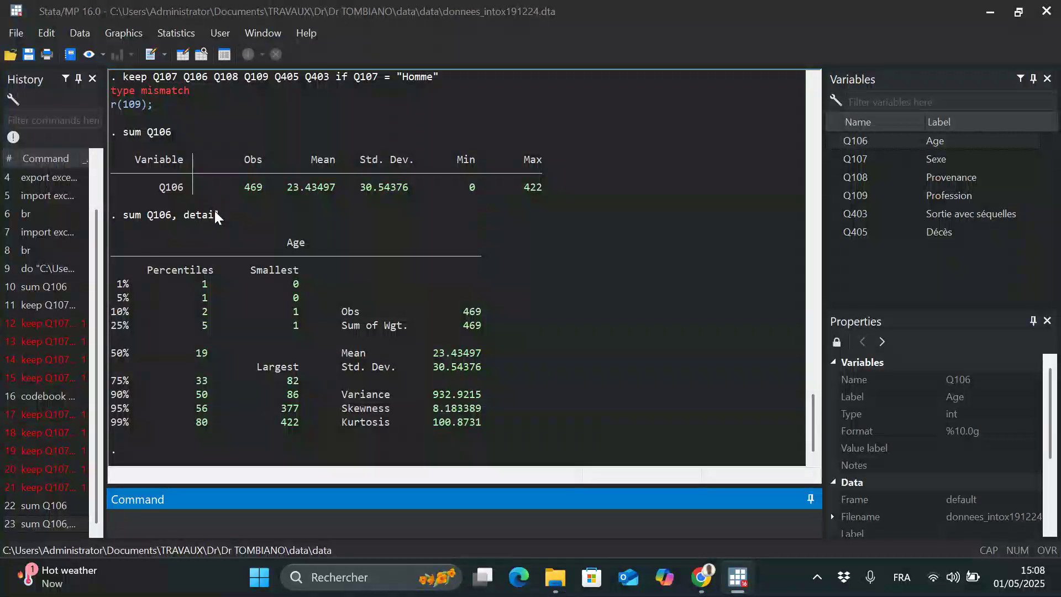
Copy the executed command "sum Q106, detail" from the results into the do-file under "3. Data analysis"
{"action": "left_click_drag", "start_coordinate": [222, 215], "coordinate": [127, 219]}
{"action": "key", "text": "ctrl+c"}
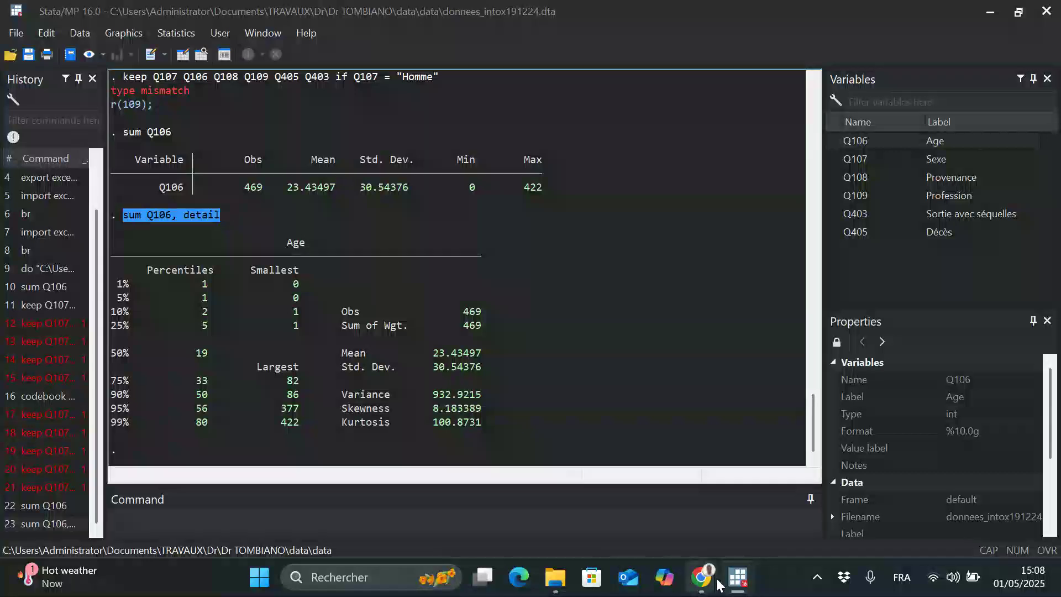
{"action": "mouse_move", "coordinate": [734, 584]}
{"action": "left_click", "coordinate": [729, 509]}
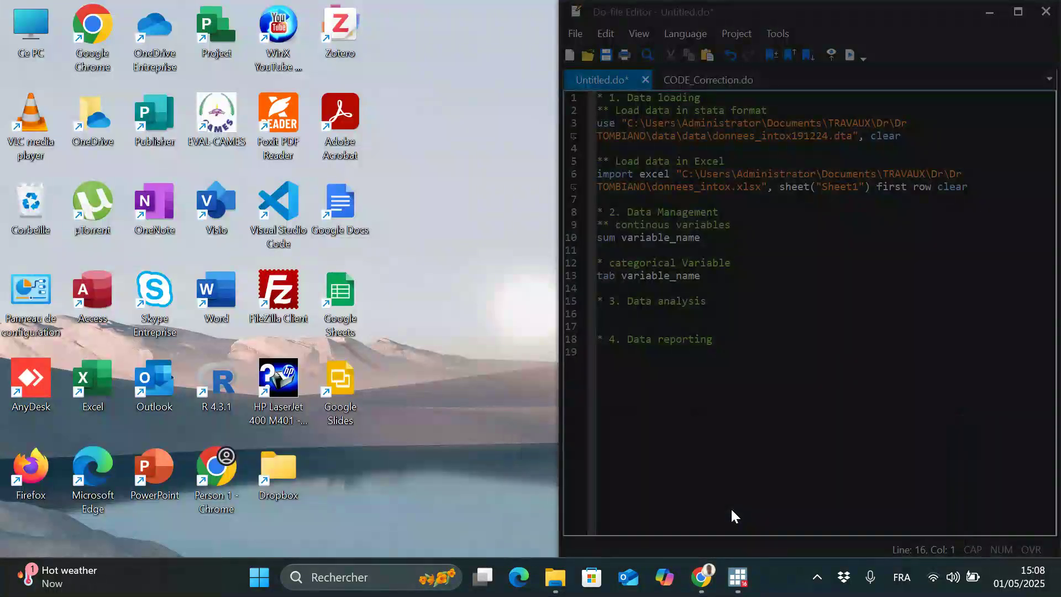
{"action": "key", "text": "ctrl+v"}
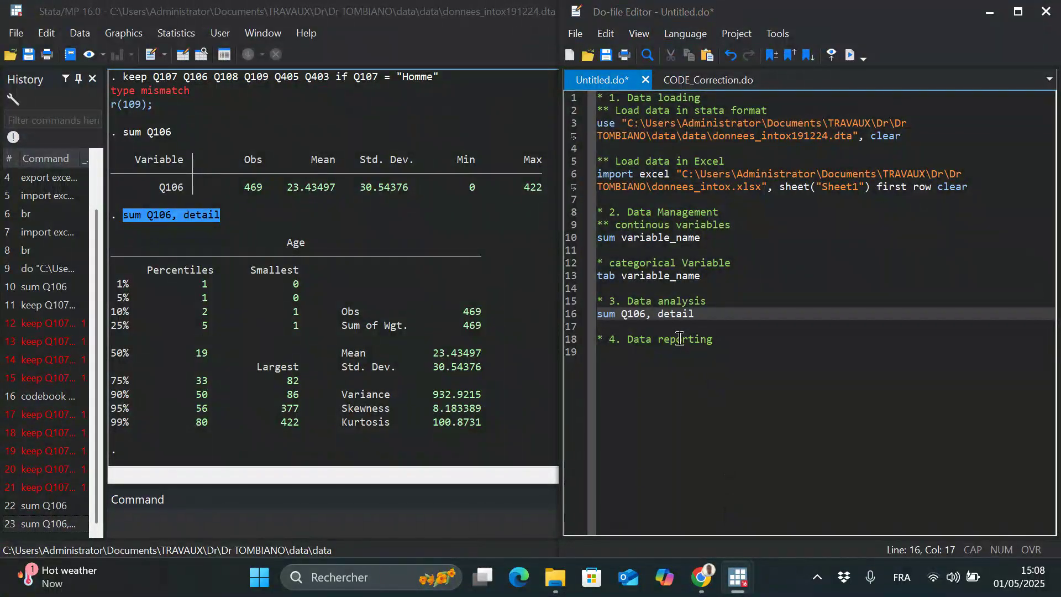
Add the line "sum Q106" above the detailed summary command in the do-file, separated by an empty line
{"action": "left_click", "coordinate": [725, 302]}
{"action": "key", "text": "Return"}
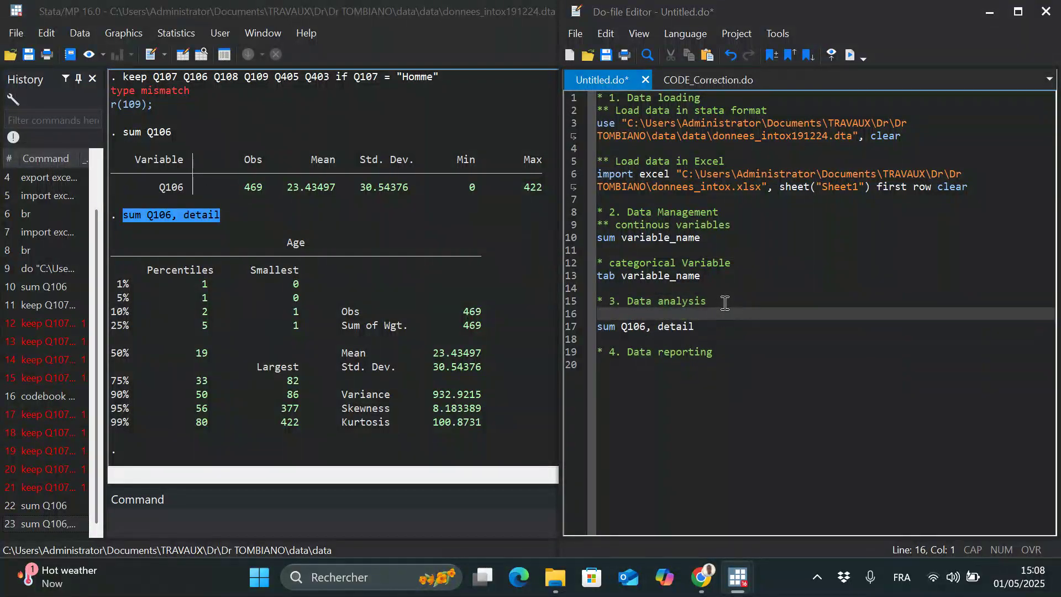
{"action": "key", "text": "ctrl+v"}
{"action": "key", "text": "BackSpace"}
{"action": "key", "text": "BackSpace"}
{"action": "key", "text": "BackSpace"}
{"action": "key", "text": "BackSpace"}
{"action": "key", "text": "BackSpace"}
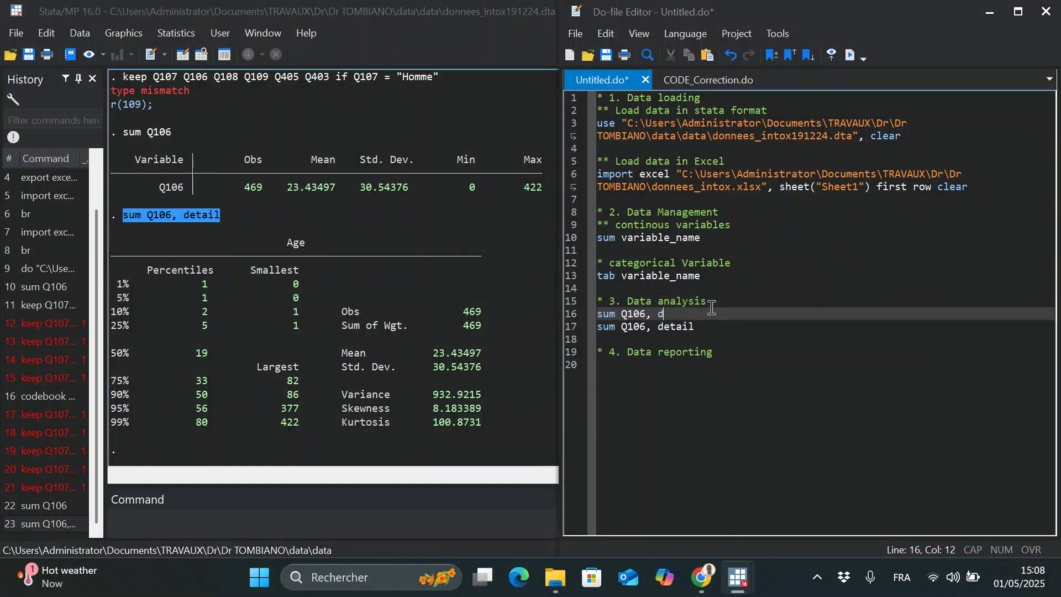
{"action": "key", "text": "BackSpace"}
{"action": "key", "text": "BackSpace"}
{"action": "key", "text": "BackSpace"}
{"action": "key", "text": "Return"}
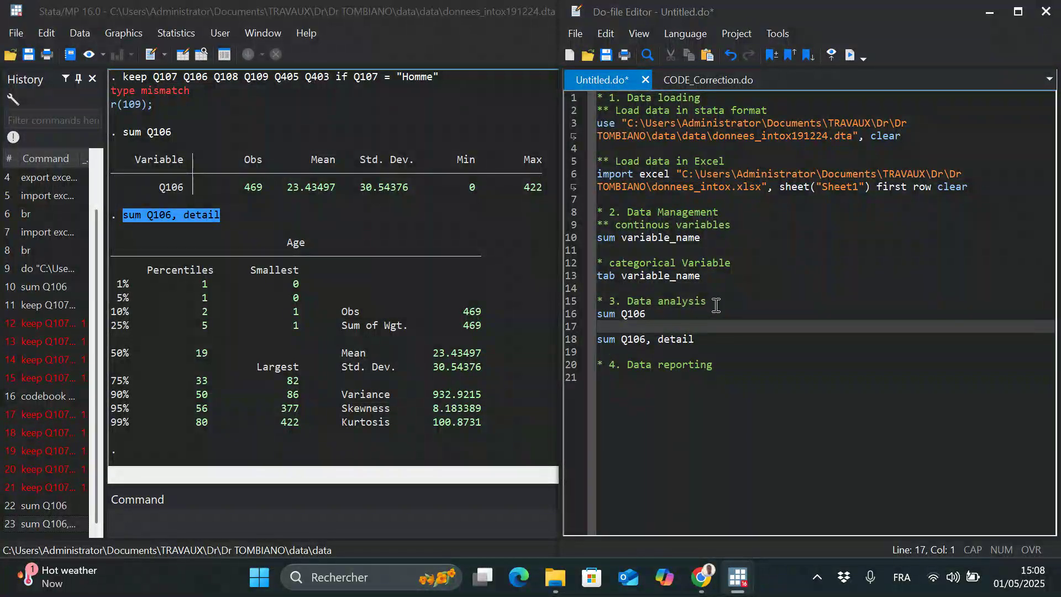
Insert the comment "** Continous variable" directly below the "3. Data analysis" heading
{"action": "left_click", "coordinate": [716, 305]}
{"action": "key", "text": "Return"}
{"action": "type", "text": "*"}
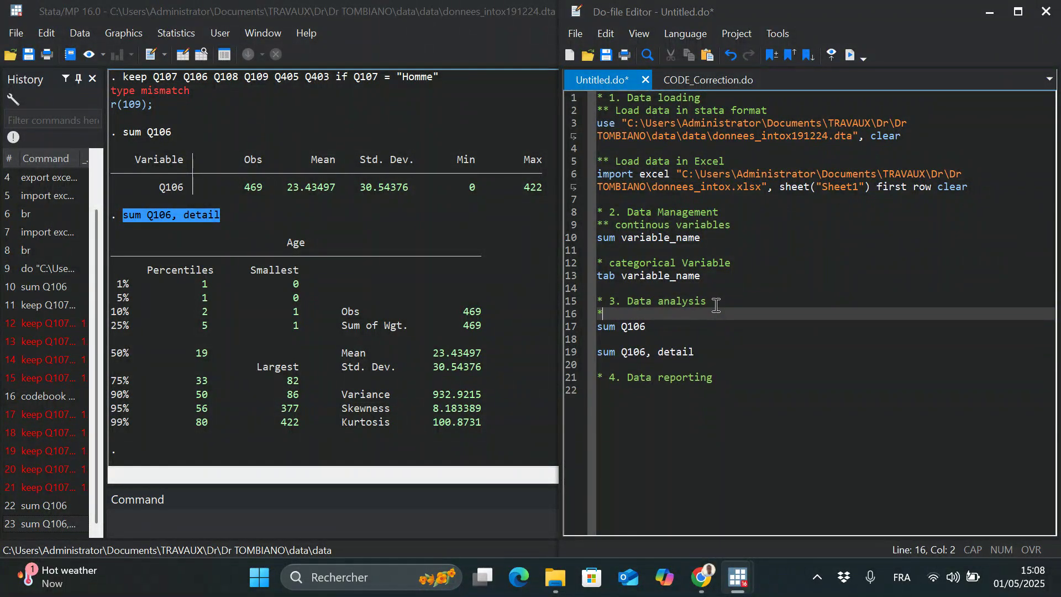
{"action": "type", "text": "* Continous"}
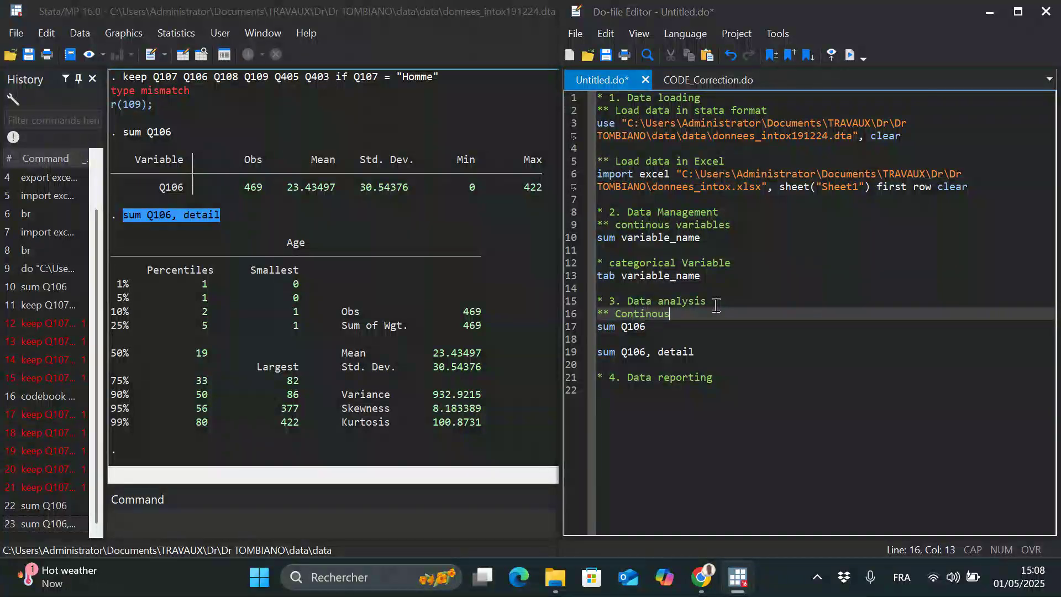
{"action": "type", "text": " variable"}
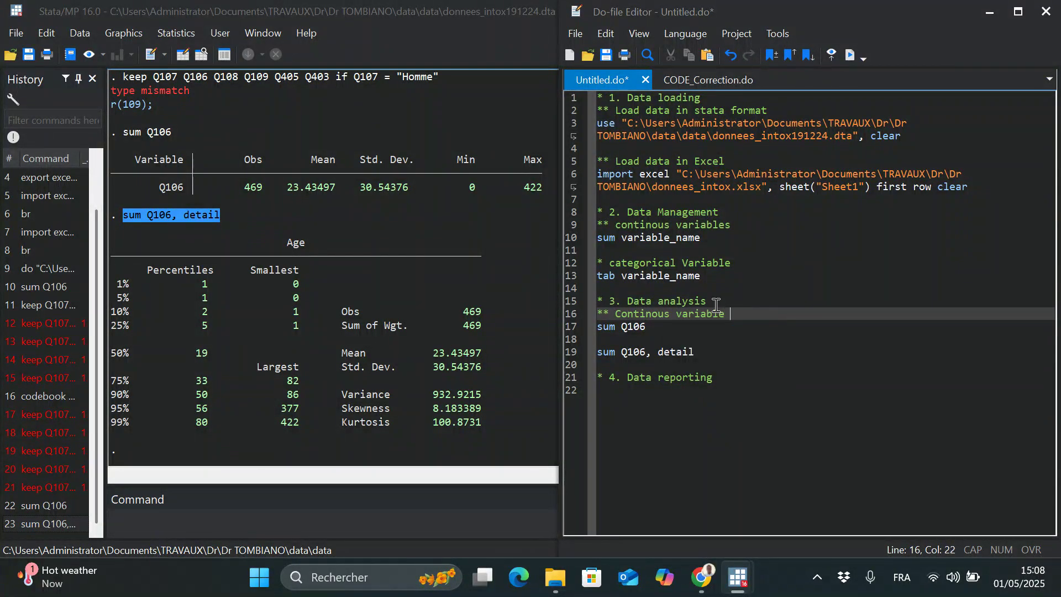
{"action": "left_click", "coordinate": [653, 325]}
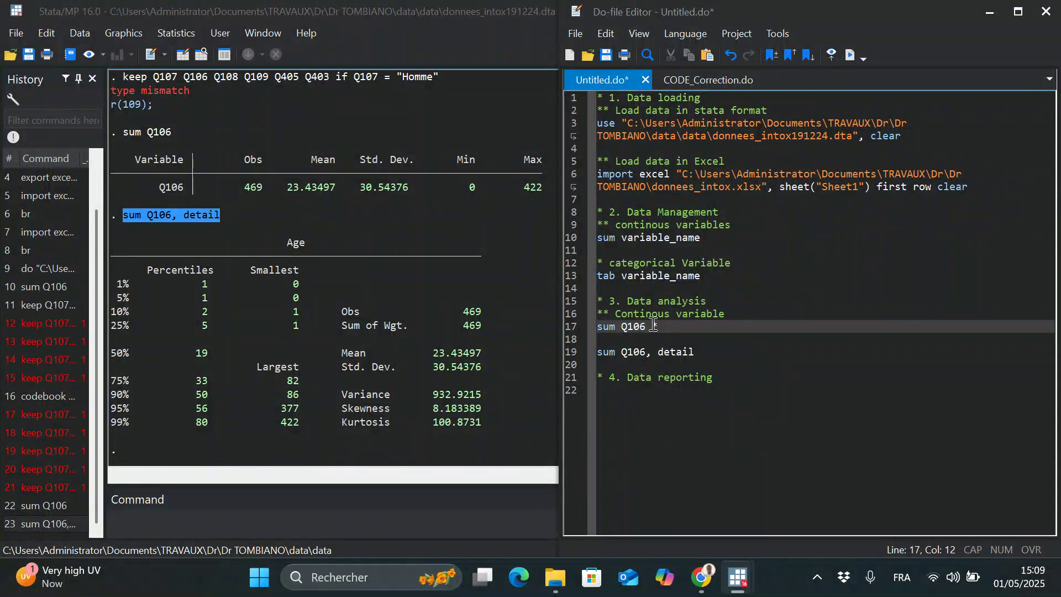
{"action": "type", "text": "cal"}
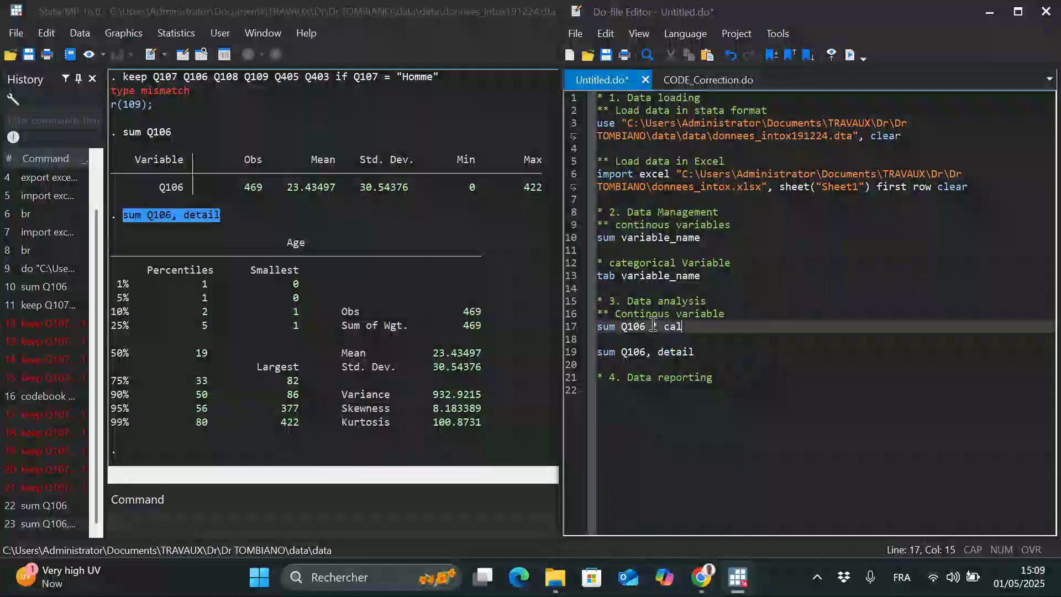
{"action": "key", "text": "BackSpace"}
{"action": "key", "text": "BackSpace"}
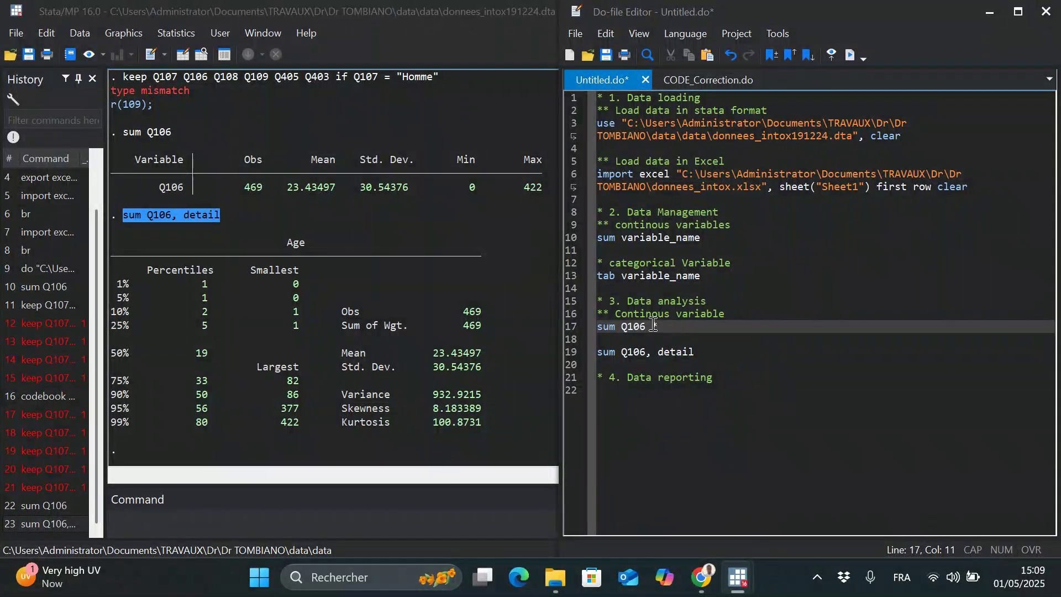
Insert the comment "**** Mean" on a new line above "sum Q106"
{"action": "left_click", "coordinate": [735, 311]}
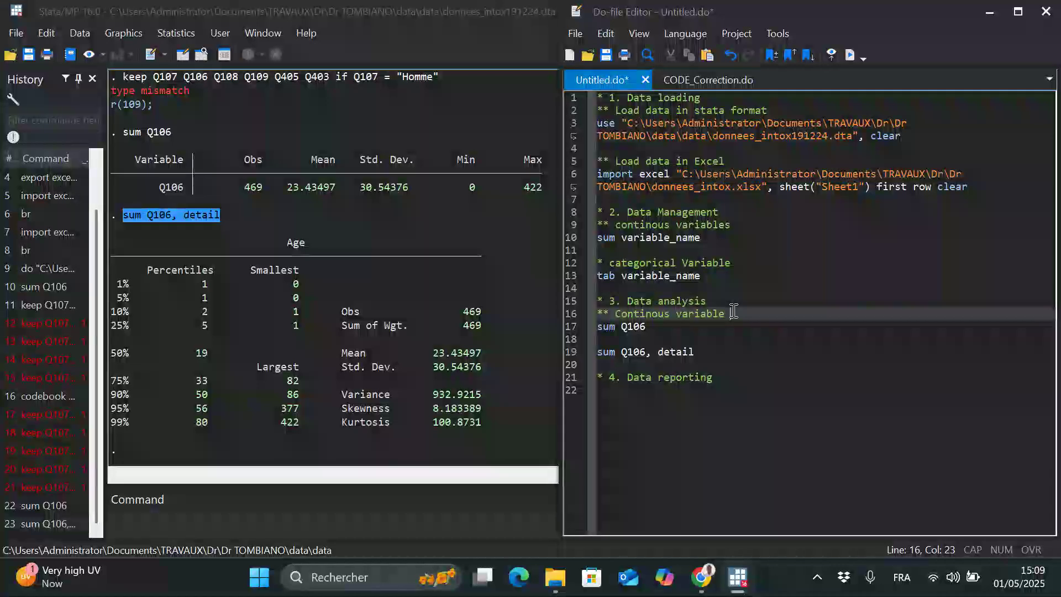
{"action": "key", "text": "Return"}
{"action": "type", "text": "****"}
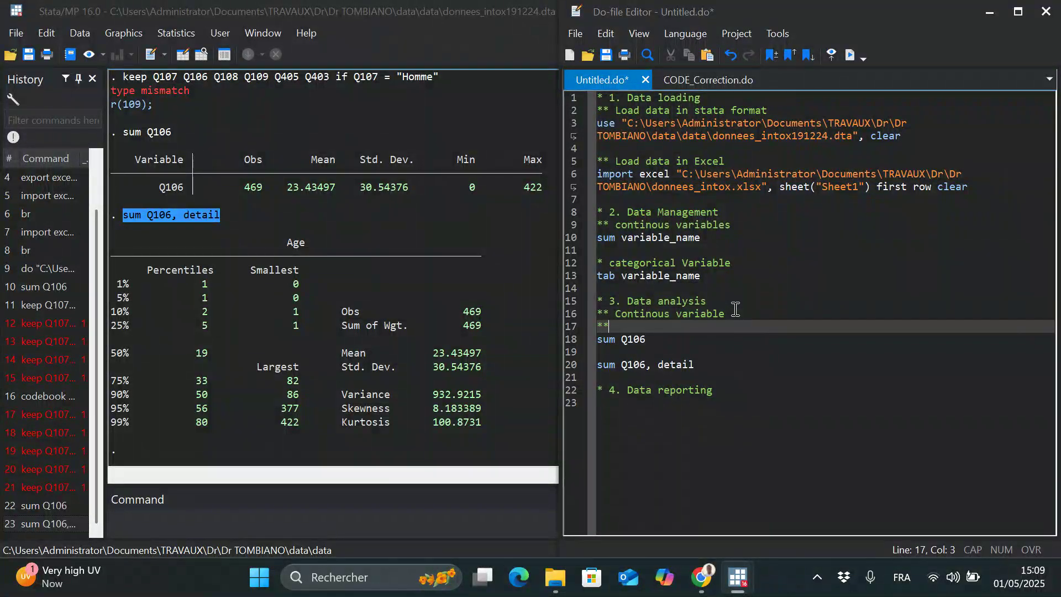
{"action": "type", "text": "alcul"}
{"action": "key", "text": "BackSpace"}
{"action": "key", "text": "BackSpace"}
{"action": "key", "text": "BackSpace"}
{"action": "key", "text": "BackSpace"}
{"action": "key", "text": "BackSpace"}
{"action": "key", "text": "BackSpace"}
{"action": "key", "text": "BackSpace"}
{"action": "type", "text": "Mean"}
Write the comment "**** Mediane" on the empty line above "sum Q106, detail"
{"action": "left_click", "coordinate": [629, 352]}
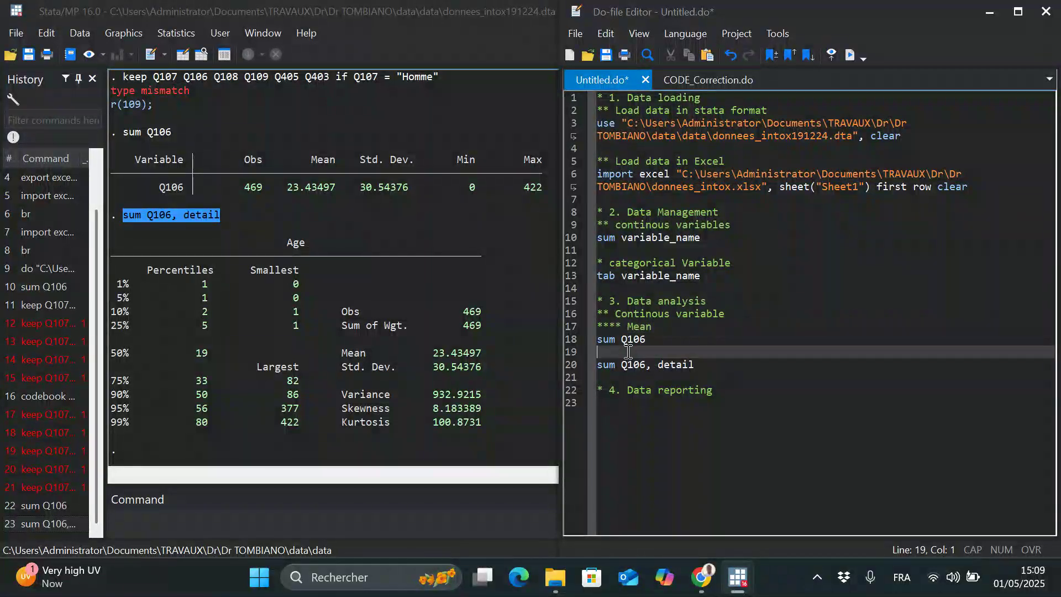
{"action": "type", "text": "****"}
{"action": "type", "text": "Median"}
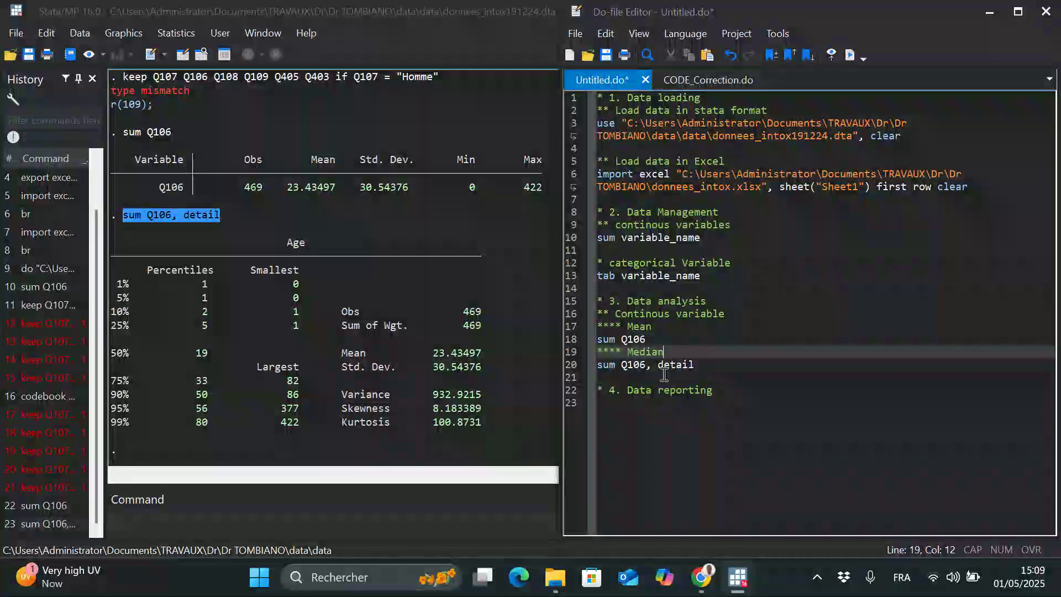
{"action": "left_click", "coordinate": [706, 374]}
{"action": "left_click", "coordinate": [670, 359]}
{"action": "left_click", "coordinate": [668, 357]}
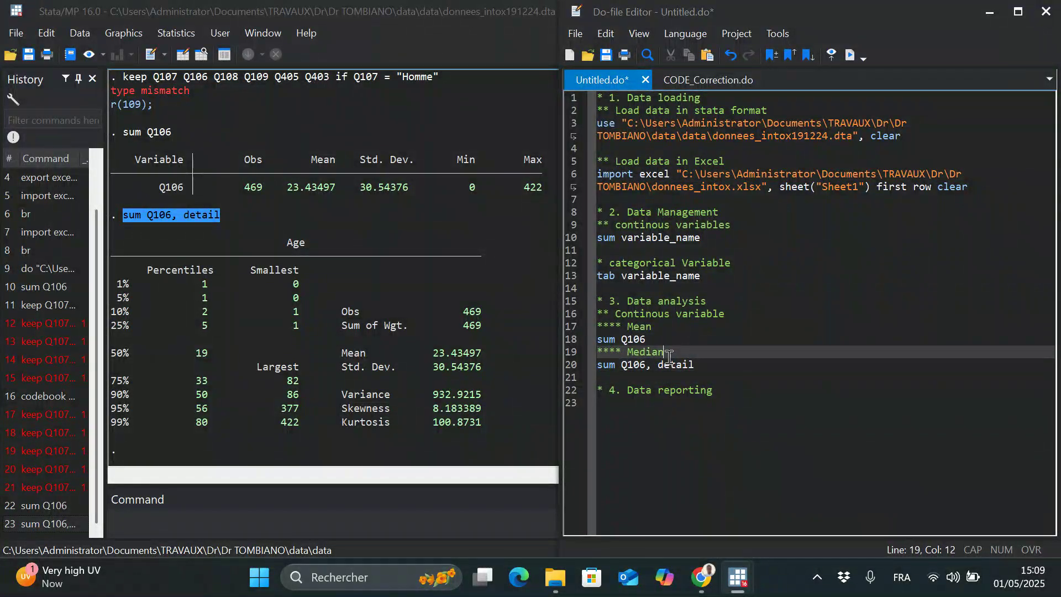
{"action": "type", "text": "e"}
Insert two empty lines after "sum Q106, detail" in the do-file
{"action": "left_click_drag", "start_coordinate": [655, 421], "coordinate": [717, 366]}
{"action": "left_click", "coordinate": [717, 363]}
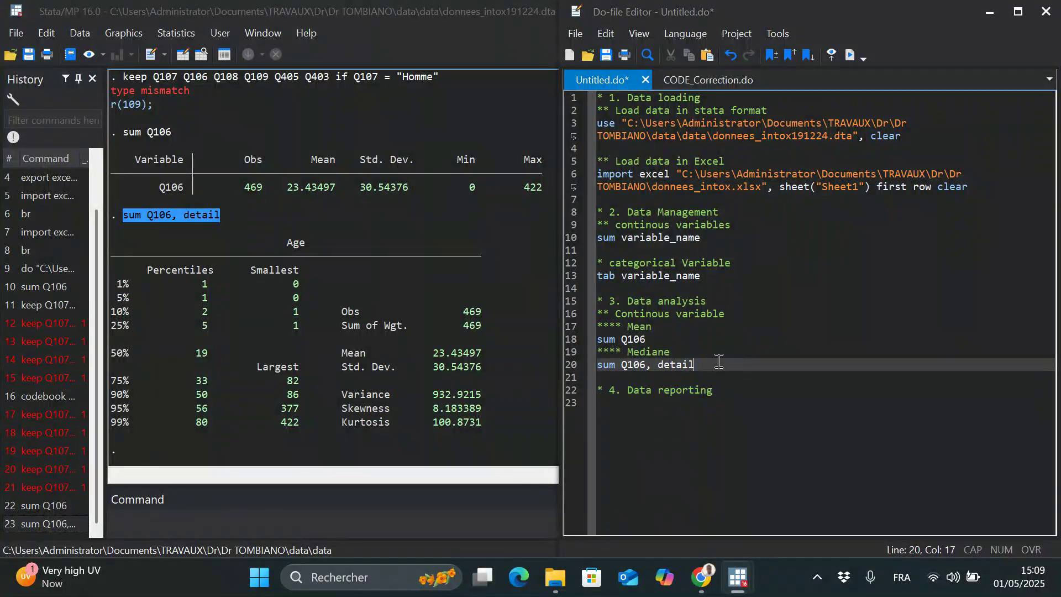
{"action": "key", "text": "Return"}
{"action": "key", "text": "Return"}
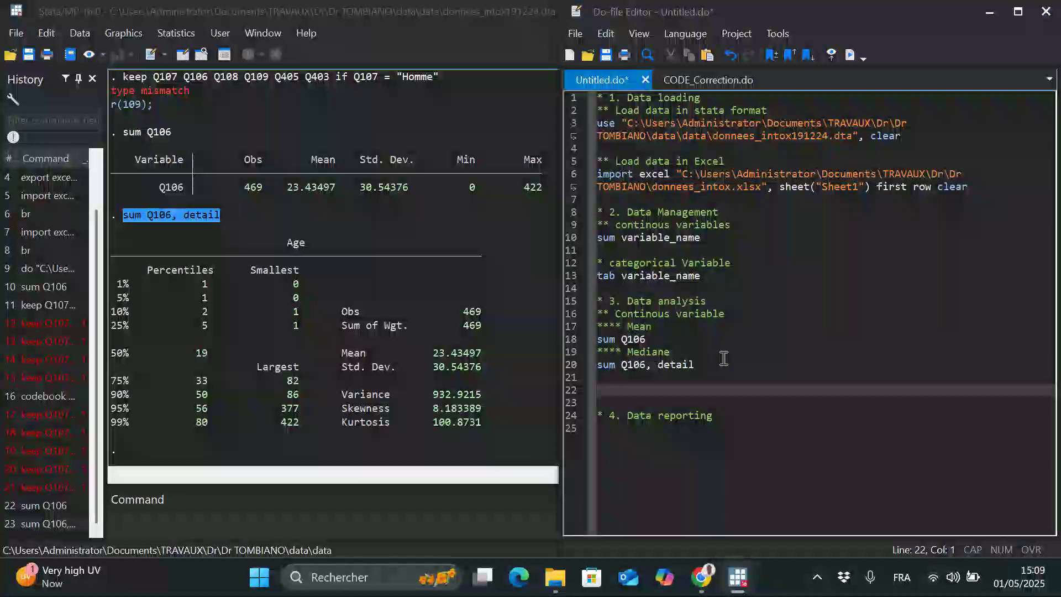
Run the command "tab Q405" in the main Stata window to tabulate the Décès variable
{"action": "left_click", "coordinate": [224, 514]}
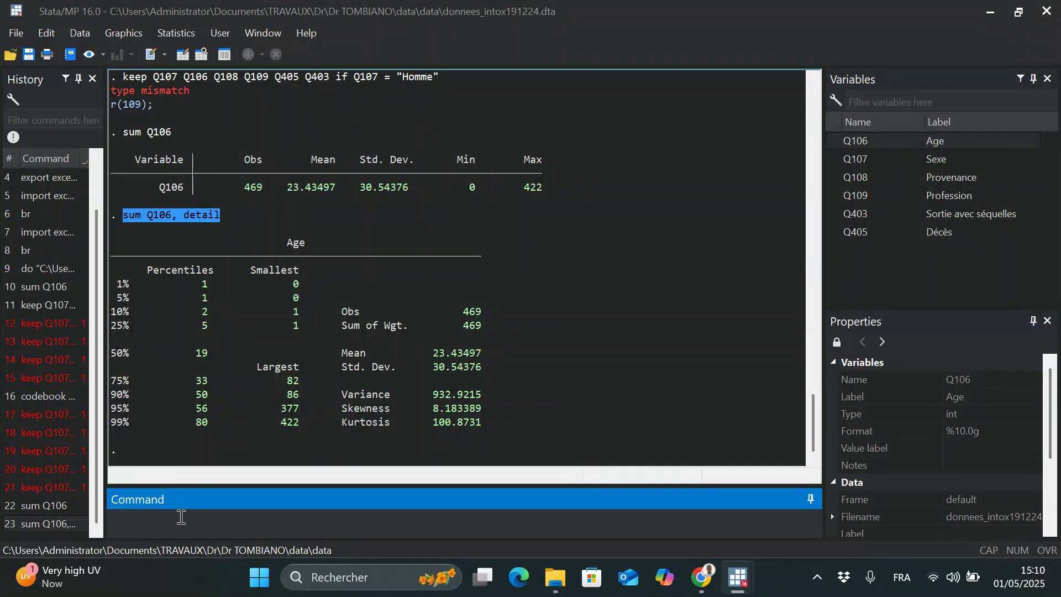
{"action": "type", "text": "tab"}
{"action": "left_click", "coordinate": [836, 238]}
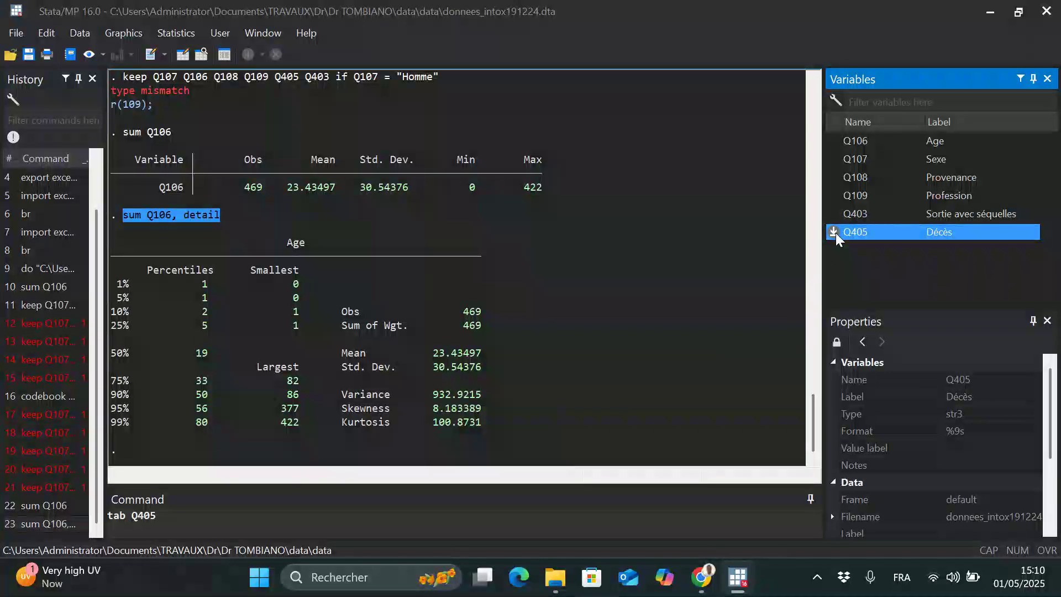
{"action": "key", "text": "Return"}
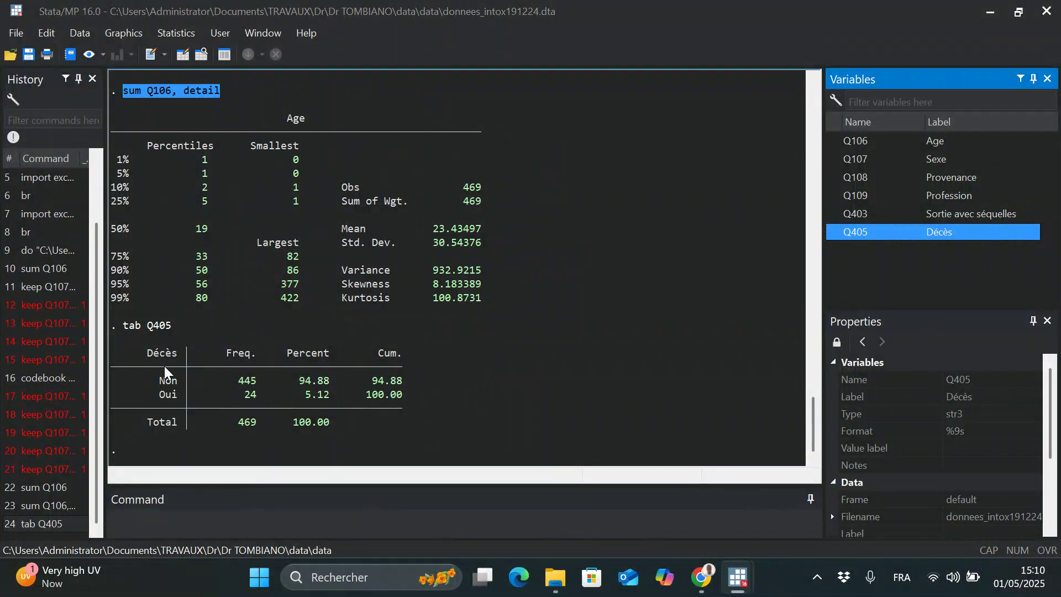
Run the command "tab Q405 Q107" to cross-tabulate Décès by Sexe, reusing the earlier "tab Q405" command
{"action": "left_click", "coordinate": [124, 326]}
{"action": "left_click_drag", "start_coordinate": [124, 326], "coordinate": [173, 328]}
{"action": "key", "text": "ctrl+c"}
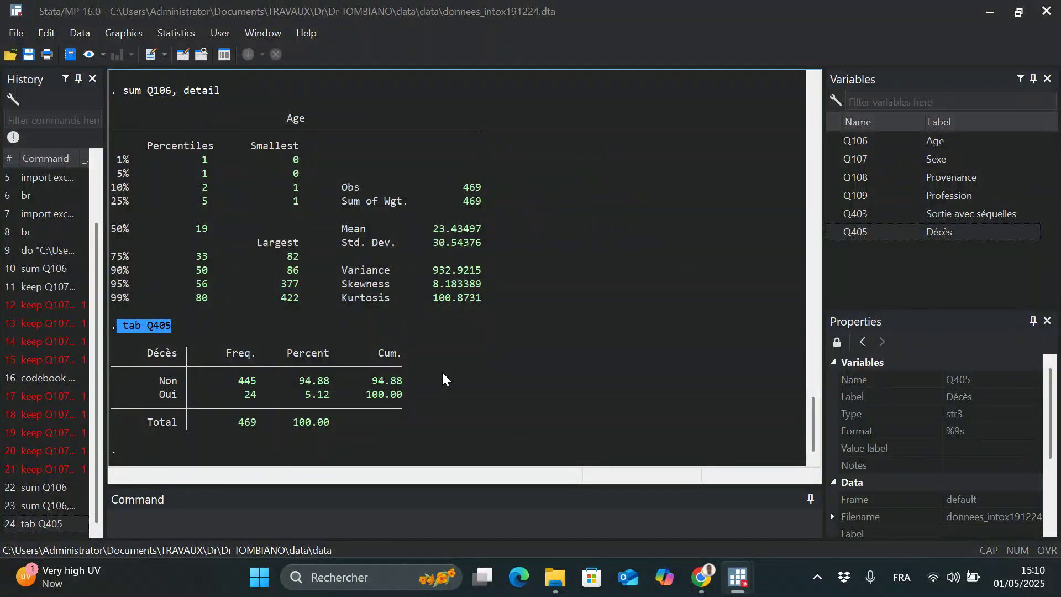
{"action": "mouse_move", "coordinate": [746, 578]}
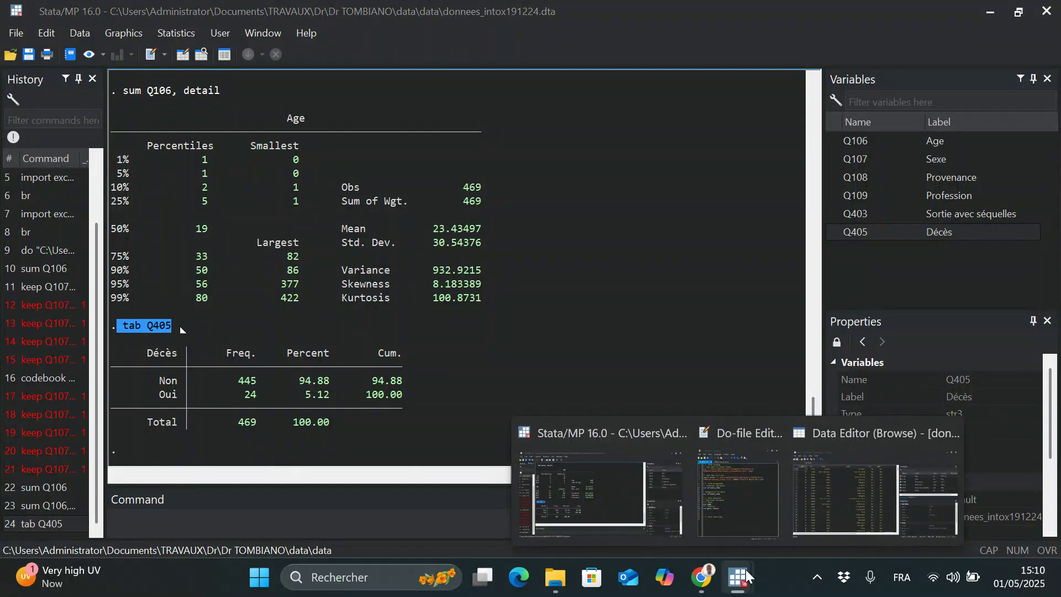
{"action": "left_click", "coordinate": [218, 524]}
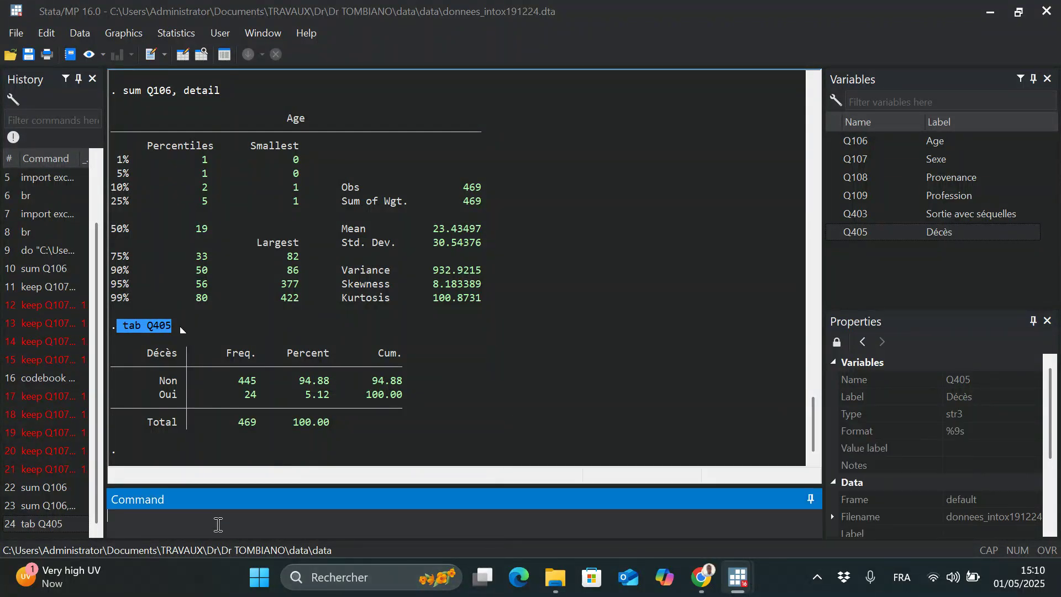
{"action": "key", "text": "ctrl+v"}
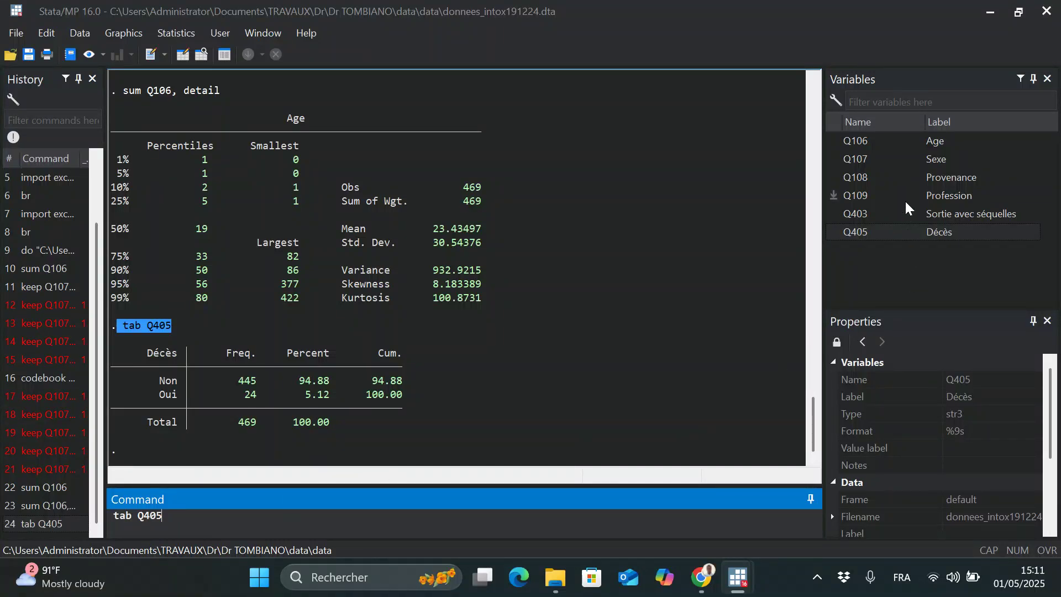
{"action": "left_click", "coordinate": [833, 159]}
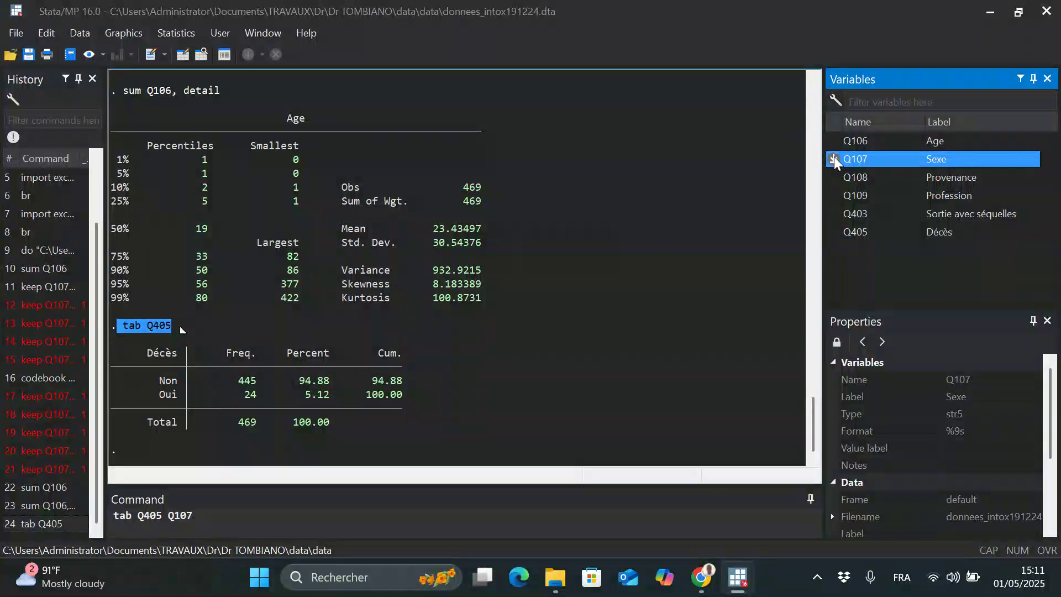
{"action": "key", "text": "Escape"}
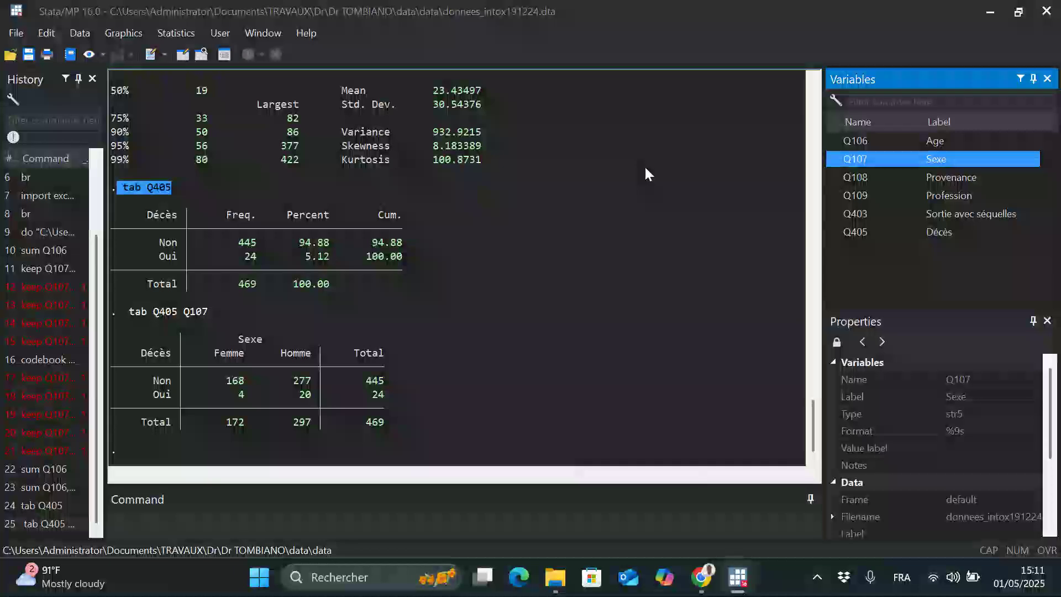
Copy the command "tab Q405" from the results output into the do-file, on line 22 below "sum Q106, detail"
{"action": "left_click_drag", "start_coordinate": [112, 312], "coordinate": [209, 313]}
{"action": "left_click", "coordinate": [130, 321]}
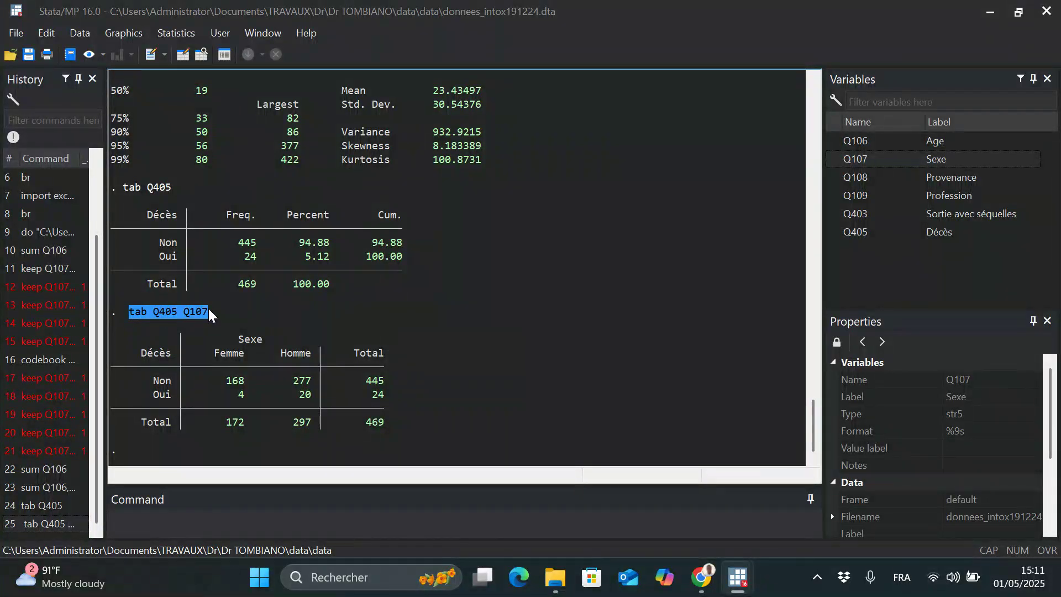
{"action": "scroll", "coordinate": [207, 279], "scroll_direction": "up", "scroll_amount": 5}
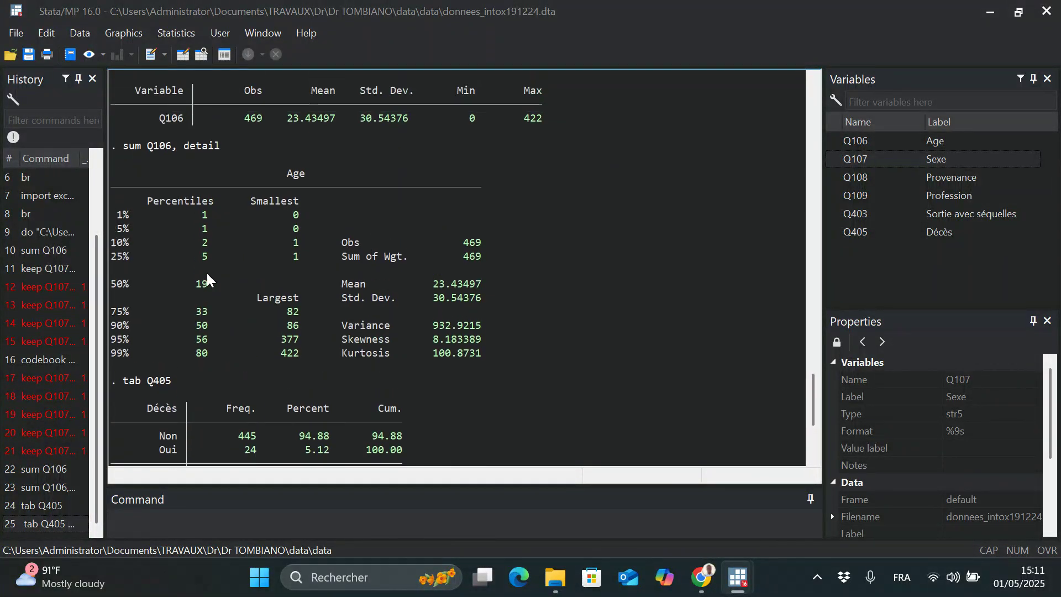
{"action": "scroll", "coordinate": [173, 218], "scroll_direction": "up", "scroll_amount": 3}
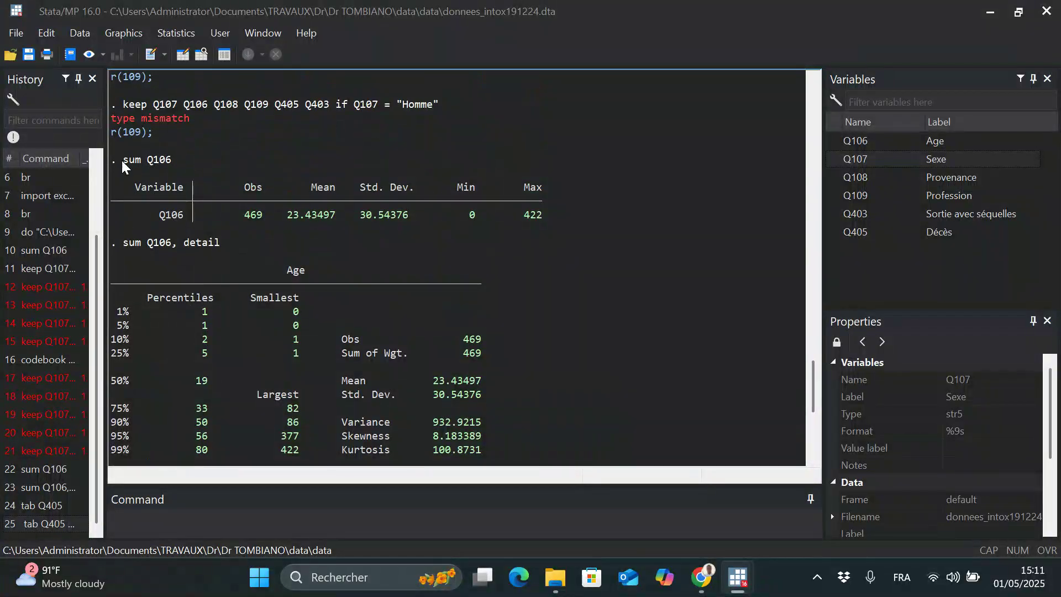
{"action": "left_click_drag", "start_coordinate": [122, 162], "coordinate": [180, 166]}
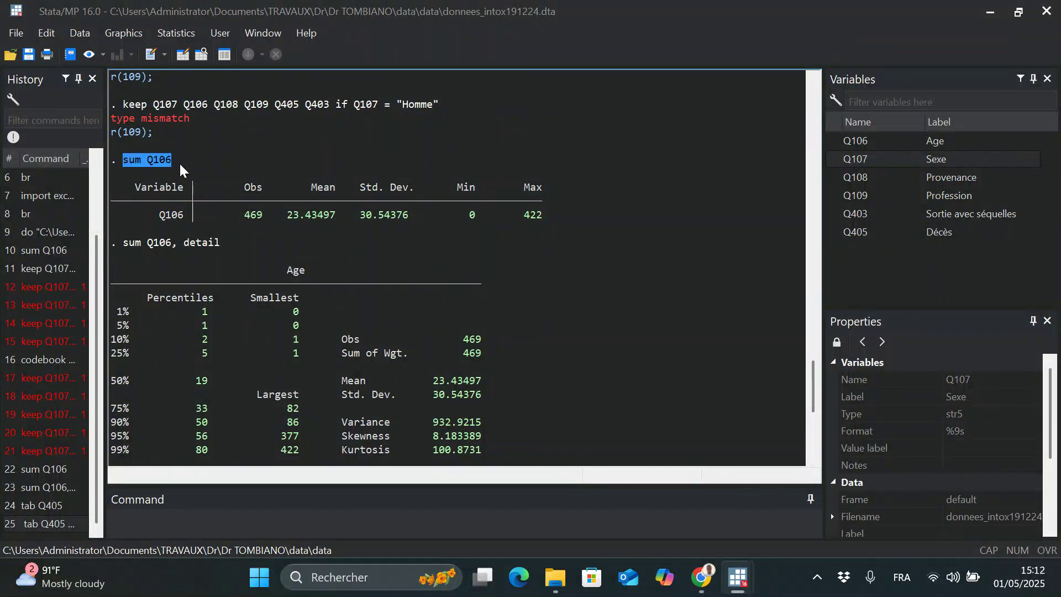
{"action": "scroll", "coordinate": [177, 238], "scroll_direction": "down", "scroll_amount": 3}
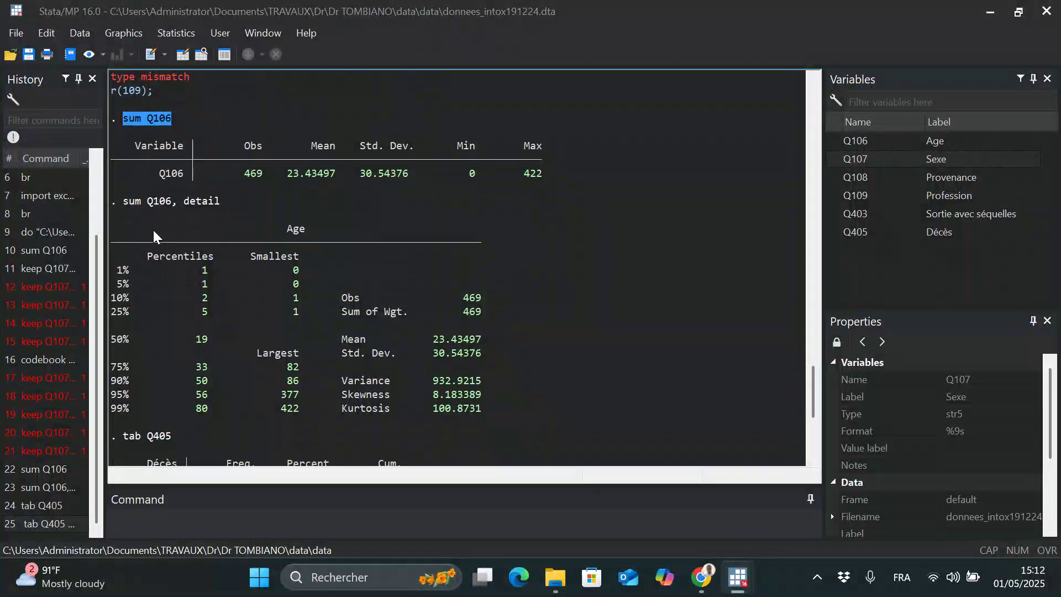
{"action": "left_click_drag", "start_coordinate": [124, 437], "coordinate": [182, 438]}
{"action": "key", "text": "ctrl+c"}
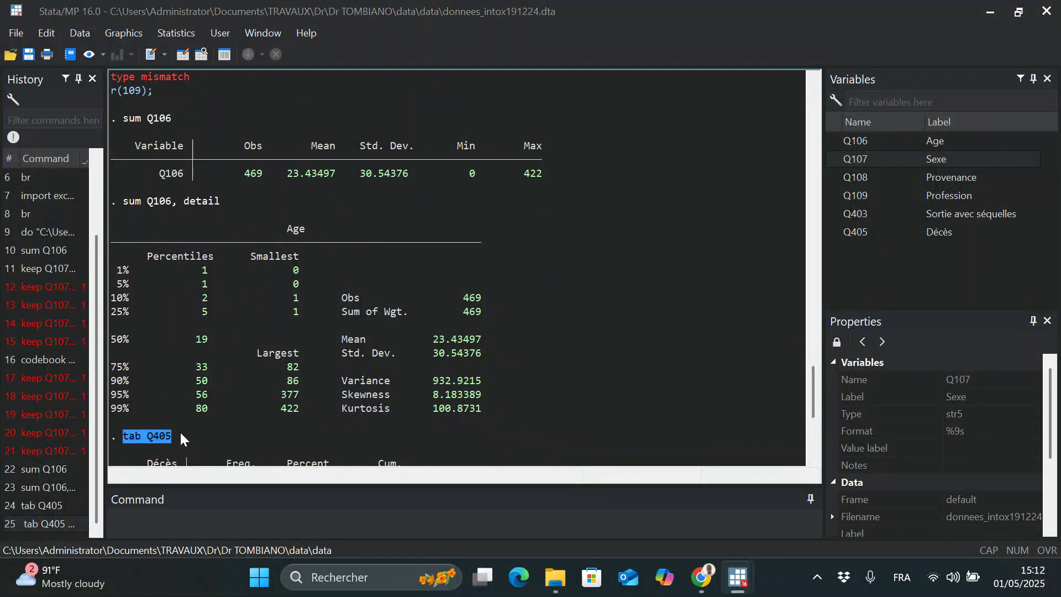
{"action": "mouse_move", "coordinate": [737, 578]}
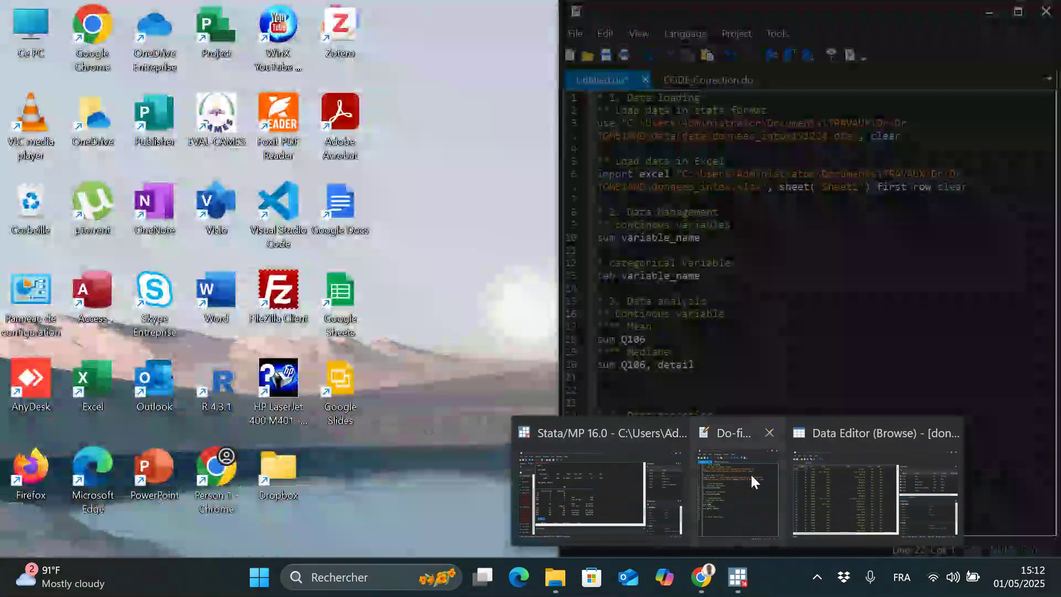
{"action": "left_click", "coordinate": [750, 473]}
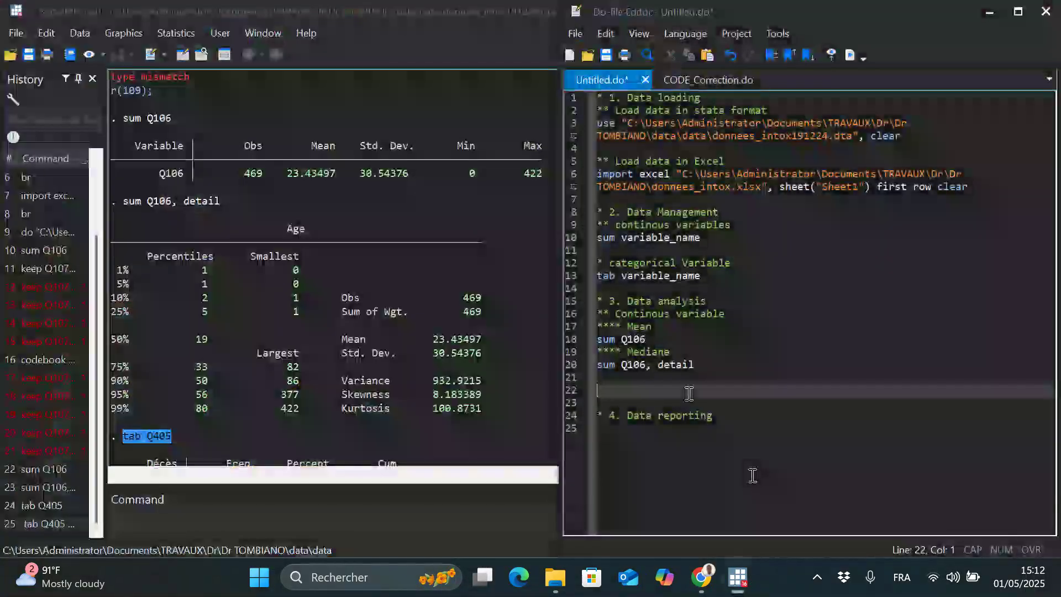
{"action": "key", "text": "ctrl+v"}
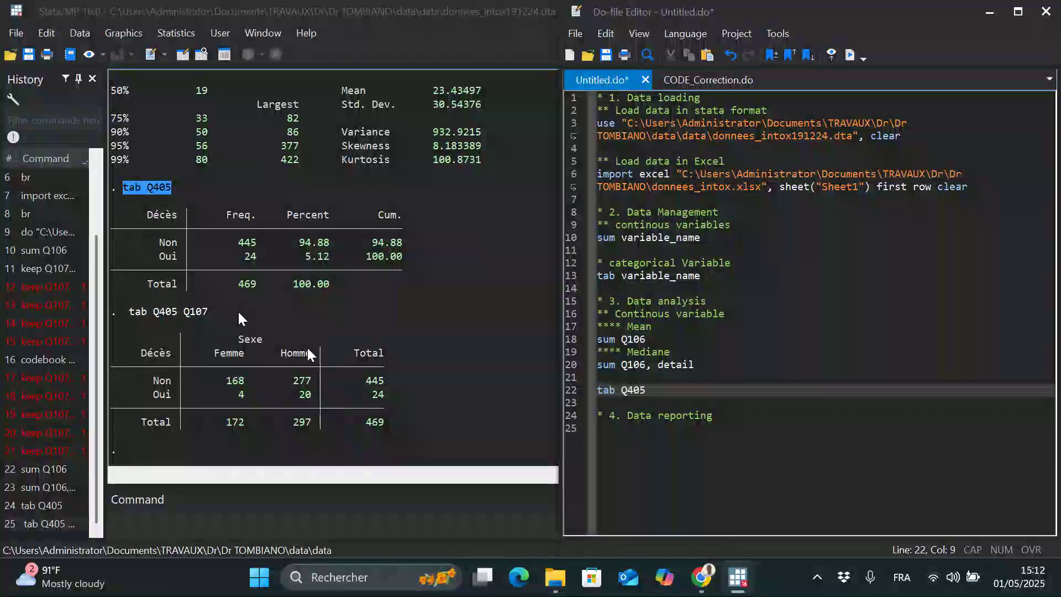
Copy the command "tab Q405 Q107" from the results into the do-file, one blank line below "tab Q405"
{"action": "left_click_drag", "start_coordinate": [208, 312], "coordinate": [131, 313]}
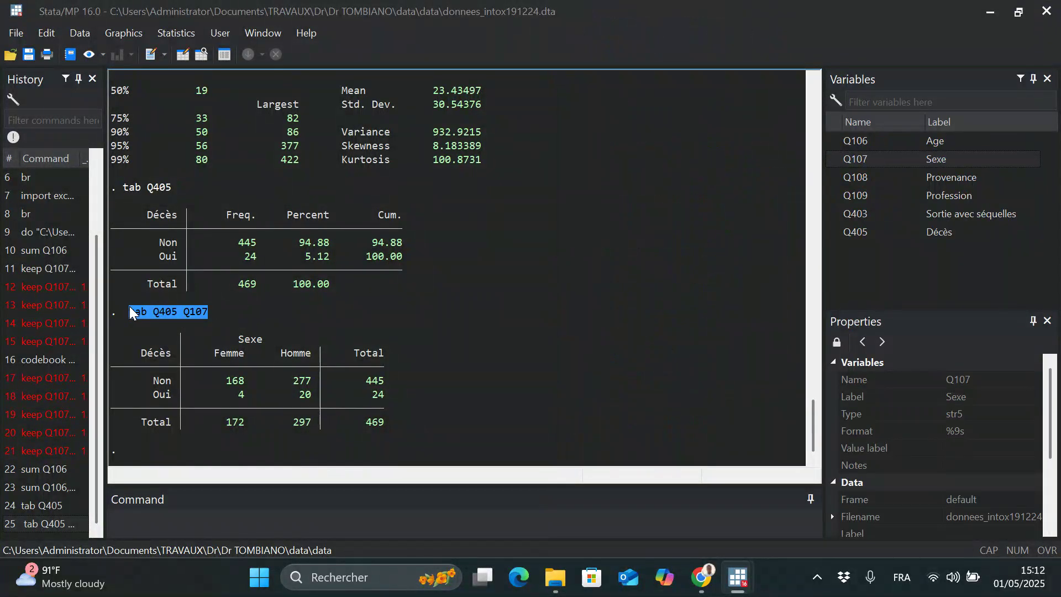
{"action": "mouse_move", "coordinate": [737, 577]}
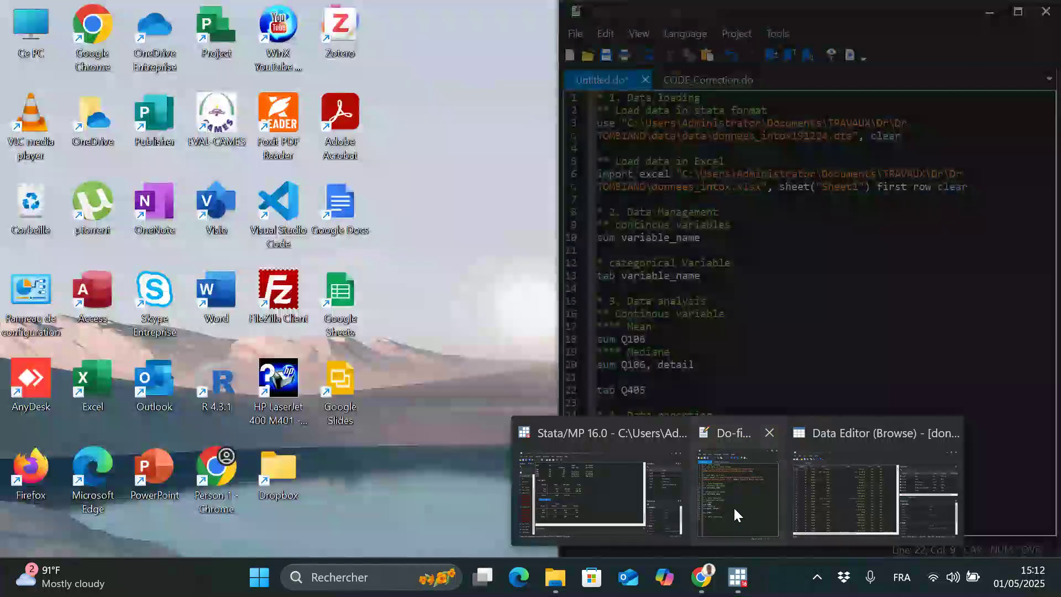
{"action": "left_click", "coordinate": [734, 508]}
{"action": "left_click", "coordinate": [669, 405]}
{"action": "key", "text": "Return"}
{"action": "key", "text": "Return"}
{"action": "key", "text": "Up"}
{"action": "type", "text": "tab Q405 Q107"}
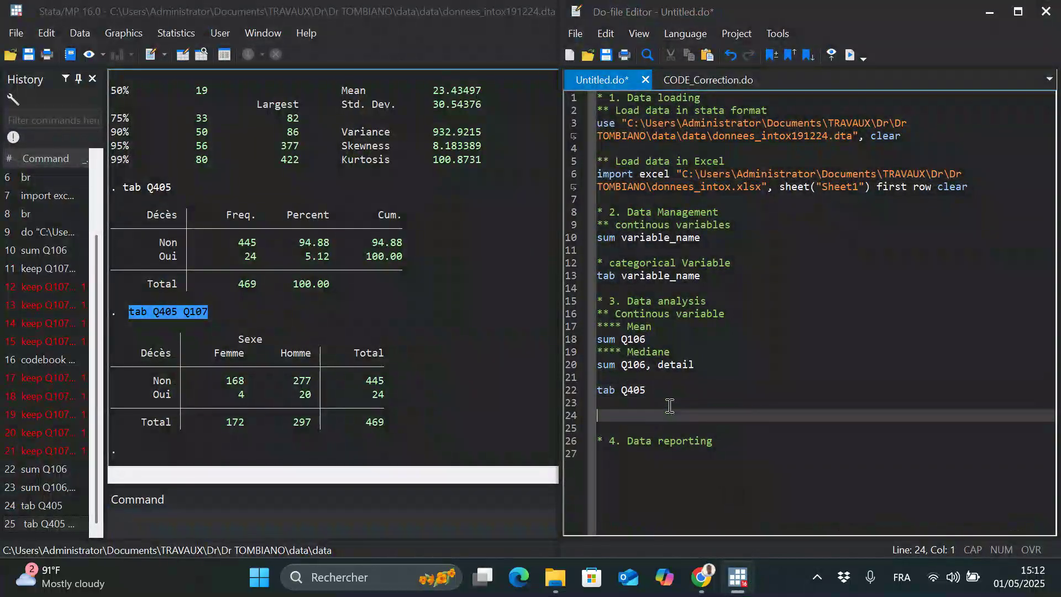
Insert the comment "**** Tabulalion" on a new line directly above "tab Q405" in the do-file
{"action": "left_click", "coordinate": [605, 388]}
{"action": "left_click", "coordinate": [602, 380]}
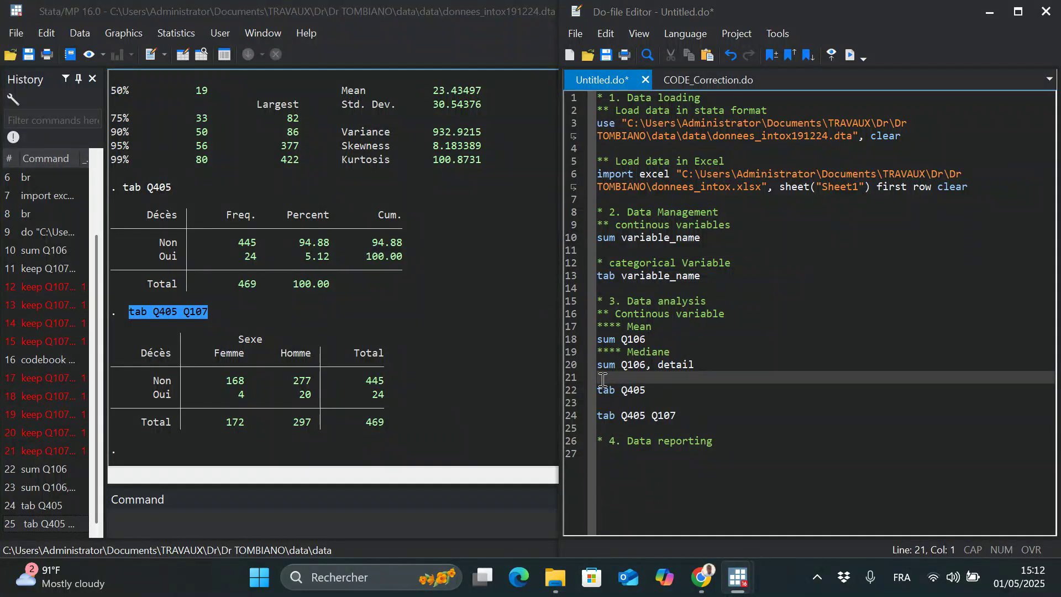
{"action": "key", "text": "Return"}
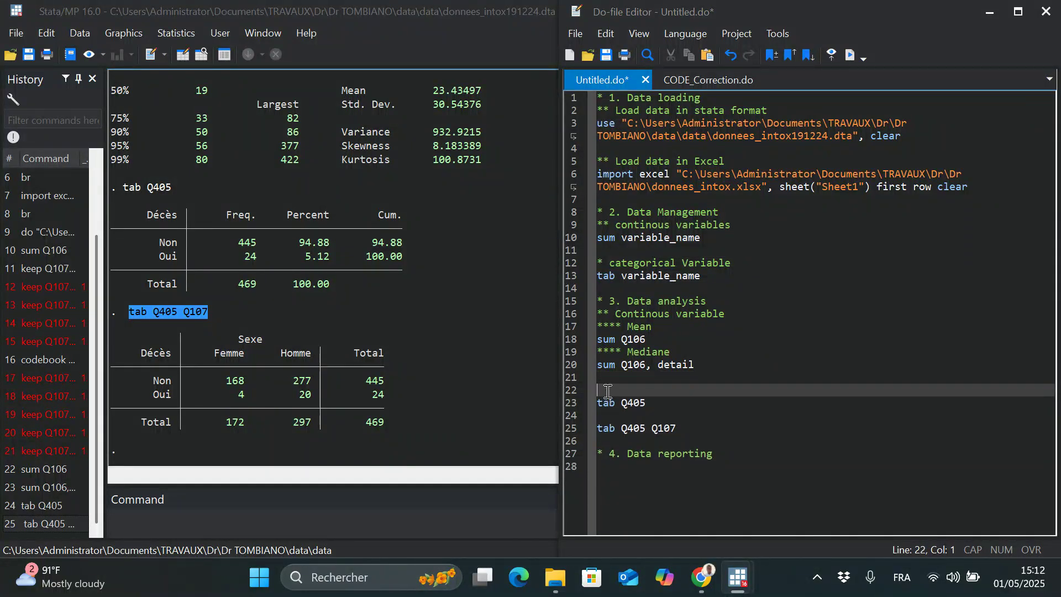
{"action": "type", "text": "****"}
{"action": "type", "text": "ab"}
{"action": "key", "text": "BackSpace"}
{"action": "key", "text": "BackSpace"}
{"action": "key", "text": "BackSpace"}
{"action": "type", "text": "Tabulaion"}
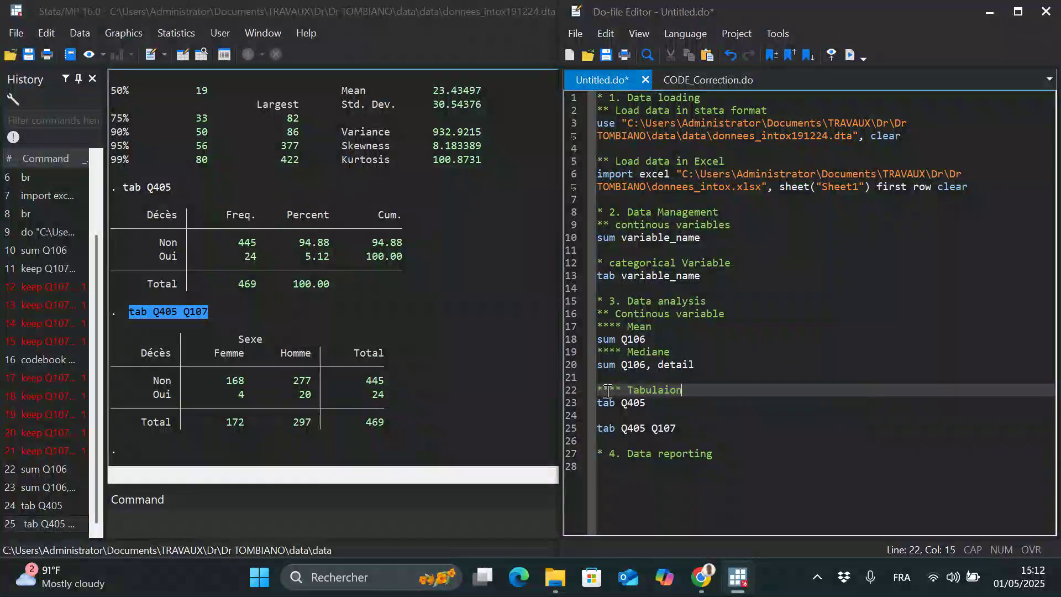
{"action": "left_click", "coordinate": [665, 390]}
{"action": "type", "text": "l"}
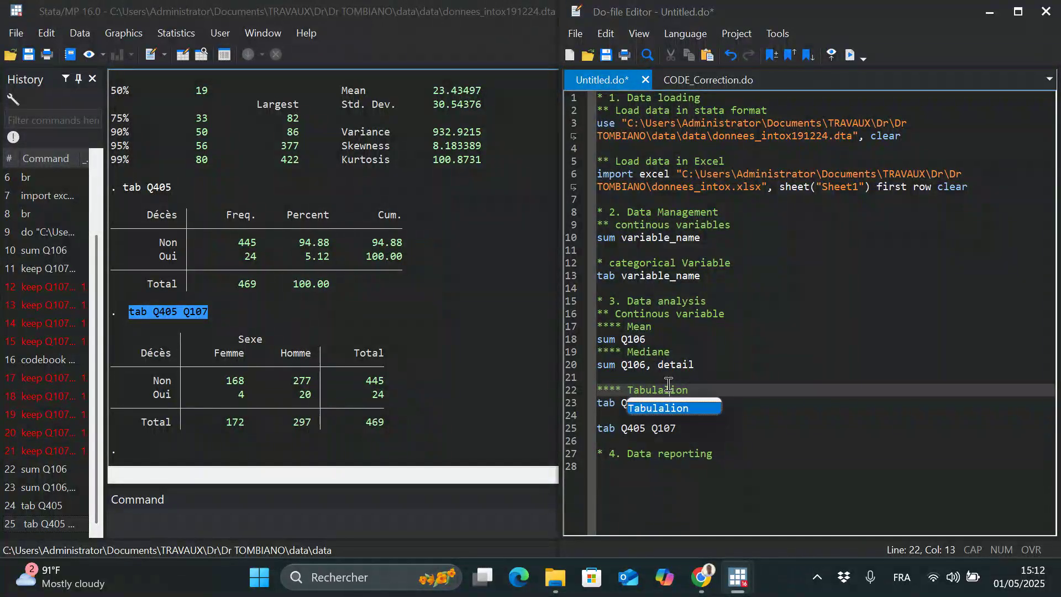
Remove the empty line between "tab Q405" and "tab Q405 Q107" in the do-file
{"action": "left_click", "coordinate": [602, 430]}
{"action": "key", "text": "Left"}
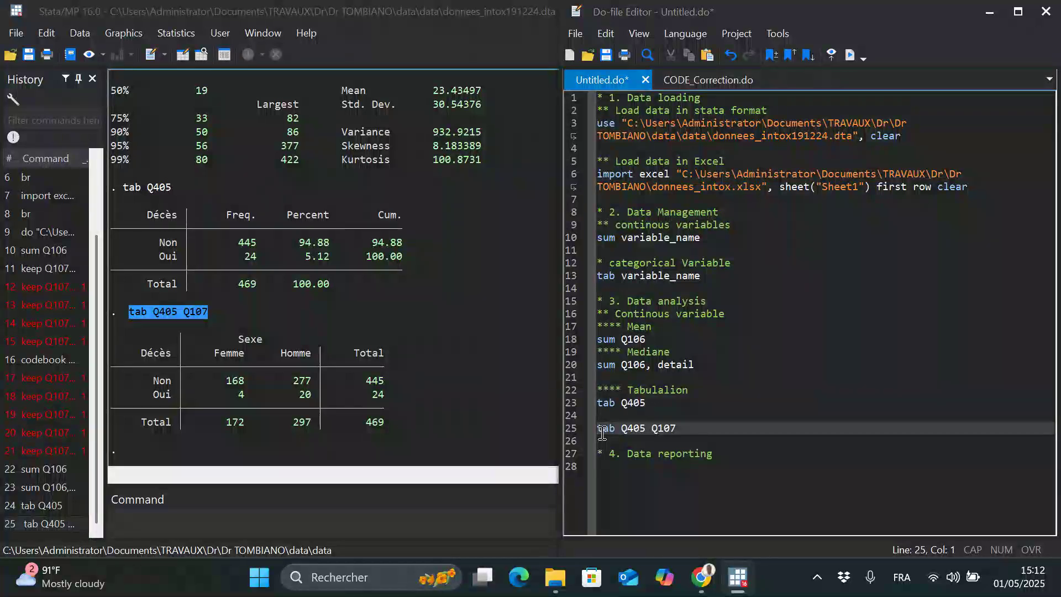
{"action": "key", "text": "BackSpace"}
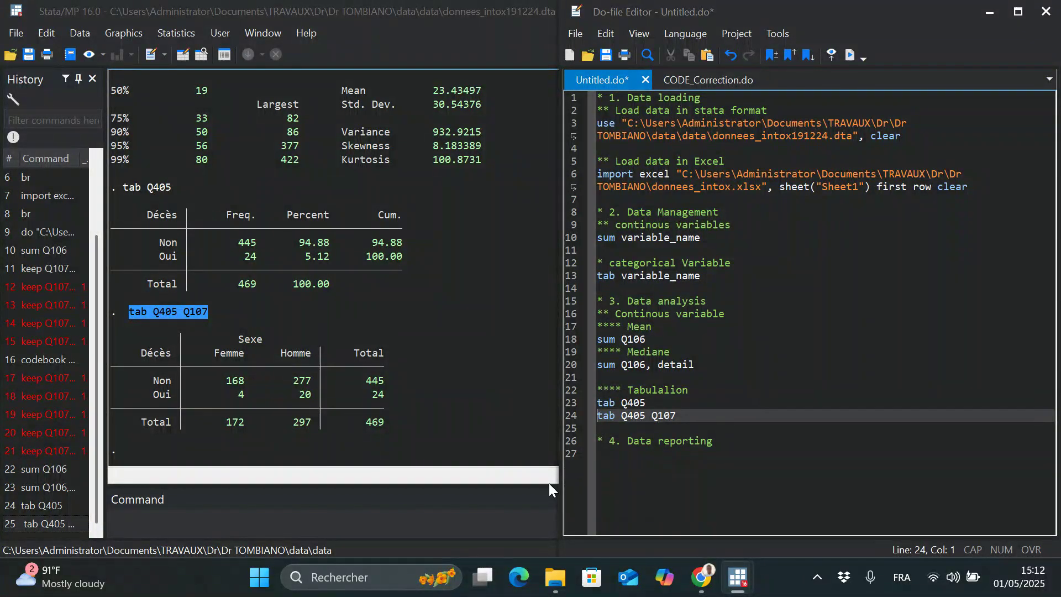
Enter the prefix "bysort Q107 :" as the start of a new command in the main Stata window
{"action": "left_click", "coordinate": [303, 518]}
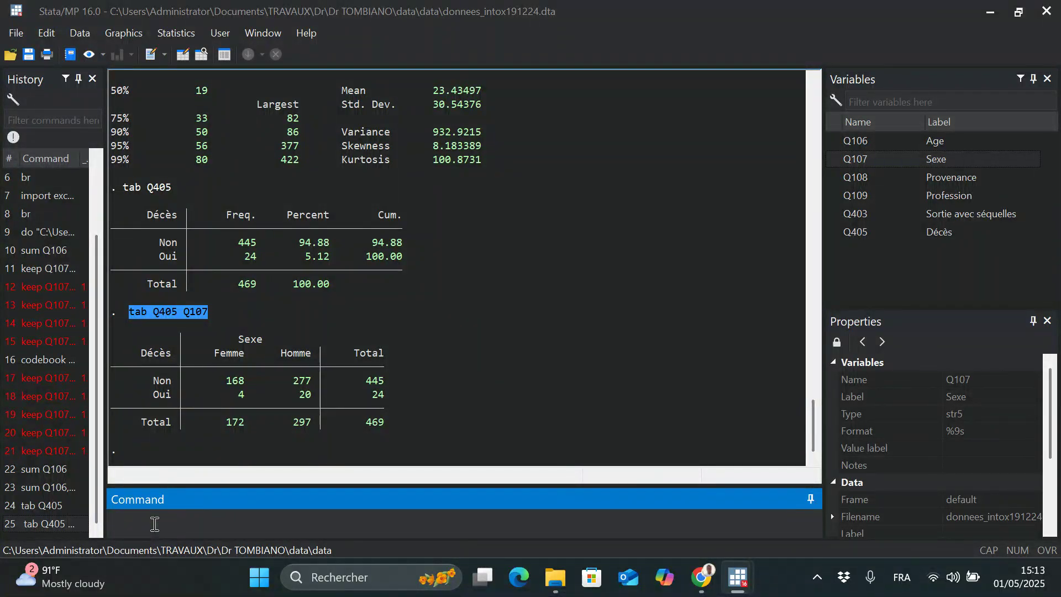
{"action": "type", "text": "bysory"}
{"action": "key", "text": "BackSpace"}
{"action": "type", "text": "t"}
{"action": "left_click", "coordinate": [830, 158]}
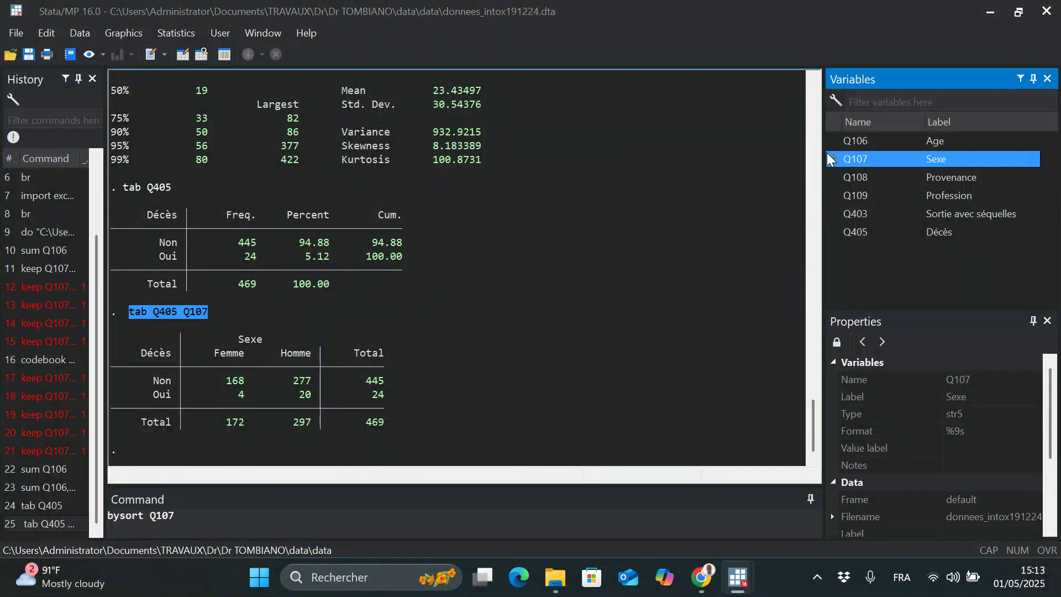
{"action": "left_click", "coordinate": [231, 520]}
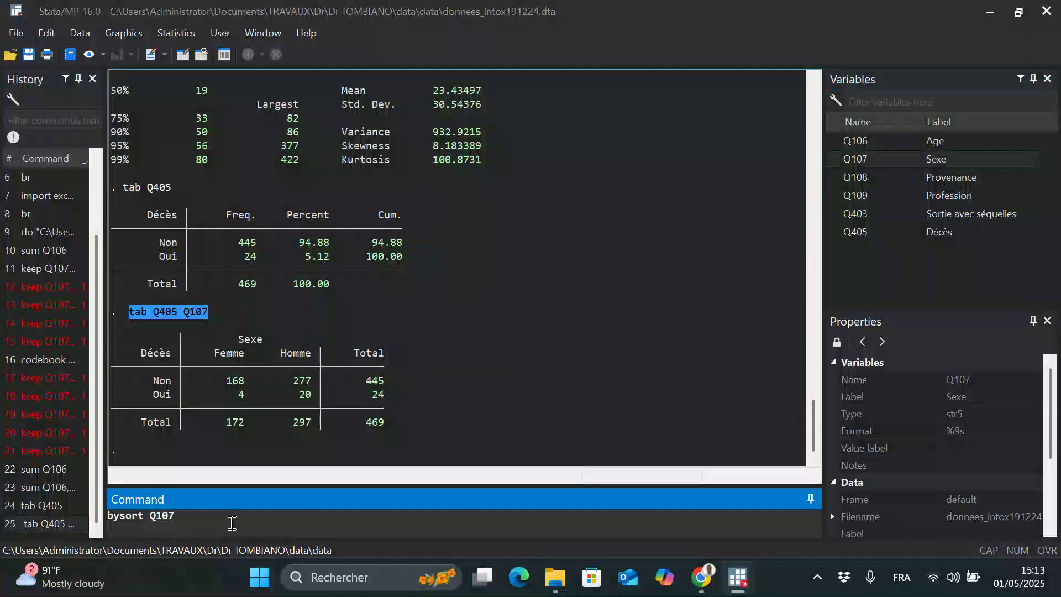
{"action": "type", "text": ":"}
{"action": "scroll", "coordinate": [367, 399], "scroll_direction": "up", "scroll_amount": 1}
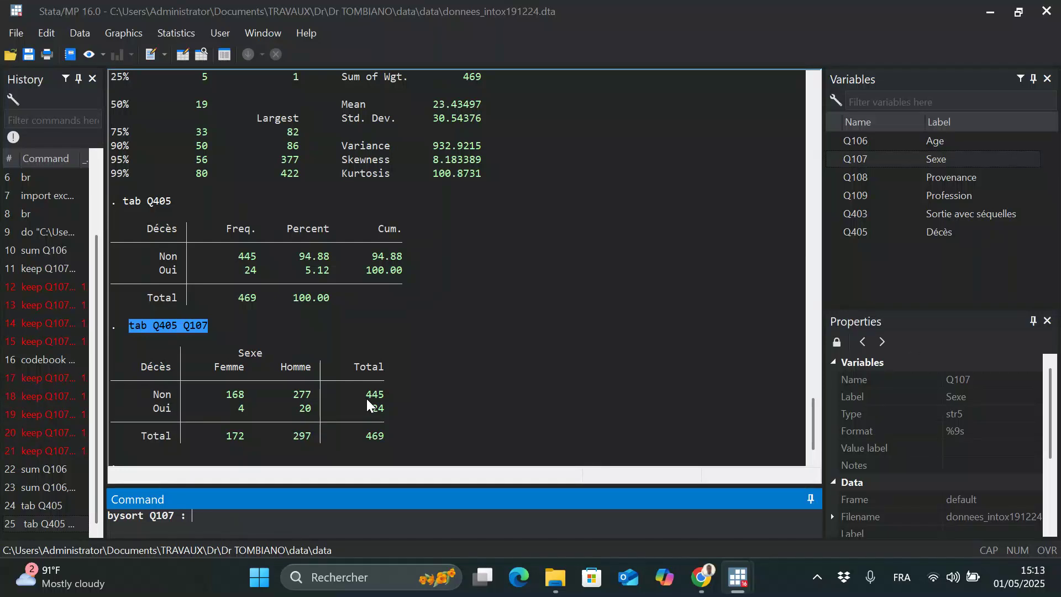
{"action": "scroll", "coordinate": [372, 318], "scroll_direction": "down", "scroll_amount": 1}
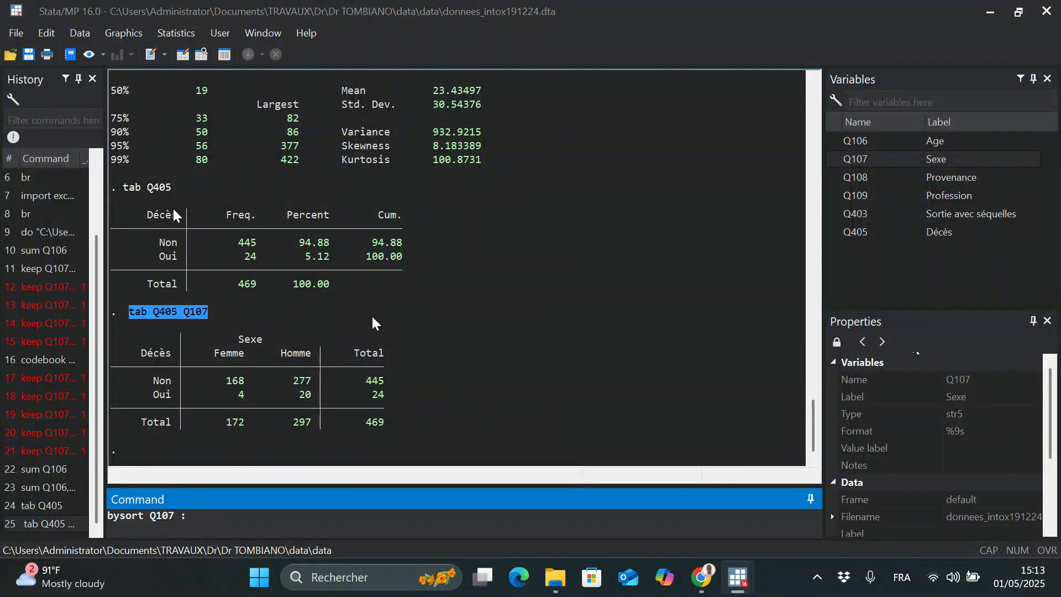
Complete the started by-group command with "tab Q405 Q403" and run "bysort Q107 : tab Q405 Q403"
{"action": "left_click", "coordinate": [215, 319]}
{"action": "left_click_drag", "start_coordinate": [132, 312], "coordinate": [181, 319]}
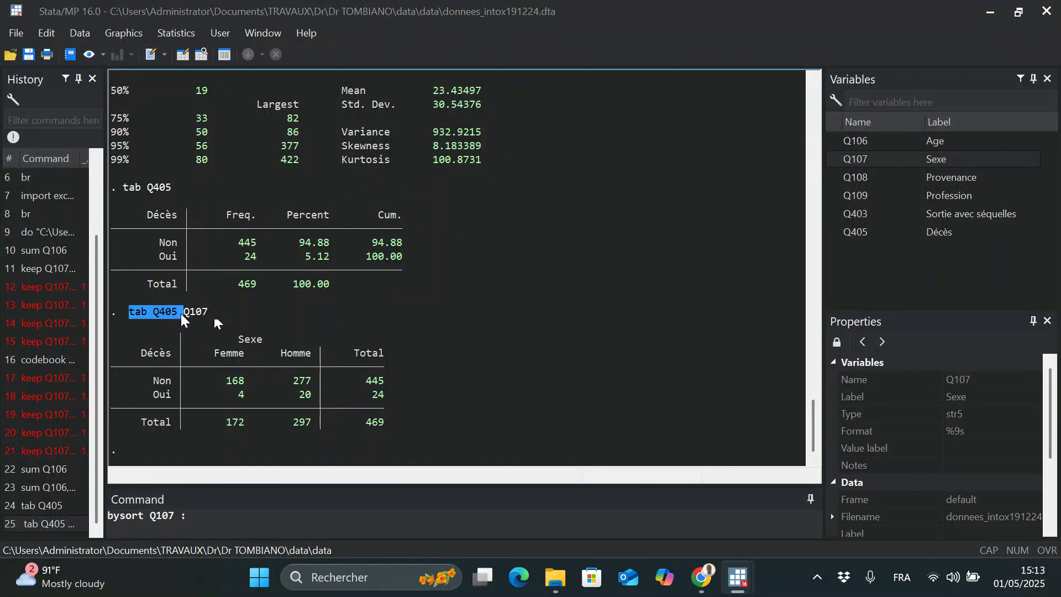
{"action": "left_click_drag", "start_coordinate": [181, 314], "coordinate": [200, 467]}
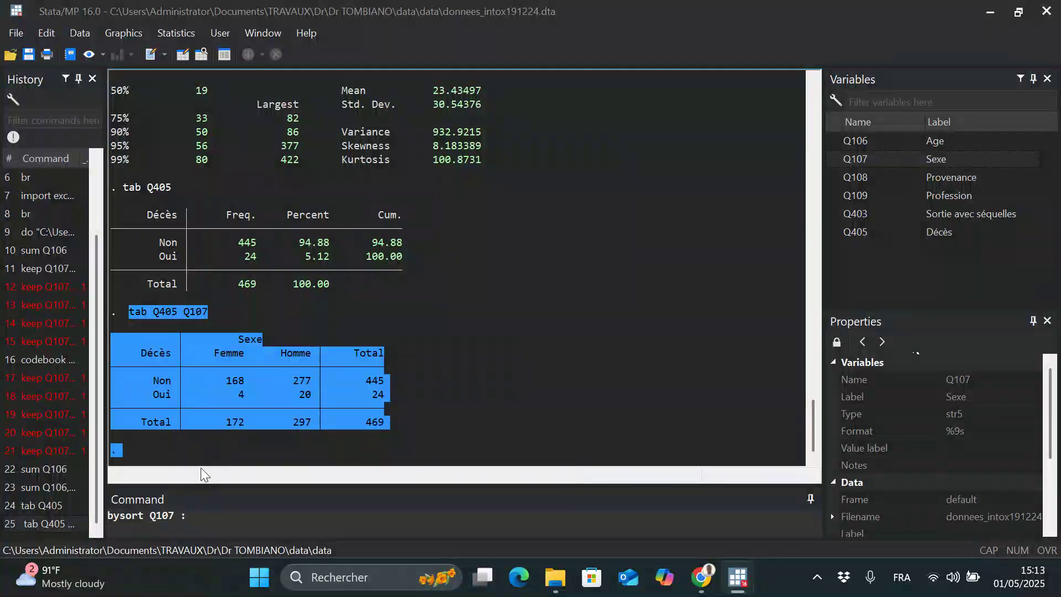
{"action": "left_click", "coordinate": [204, 514]}
{"action": "type", "text": "tab Q405"}
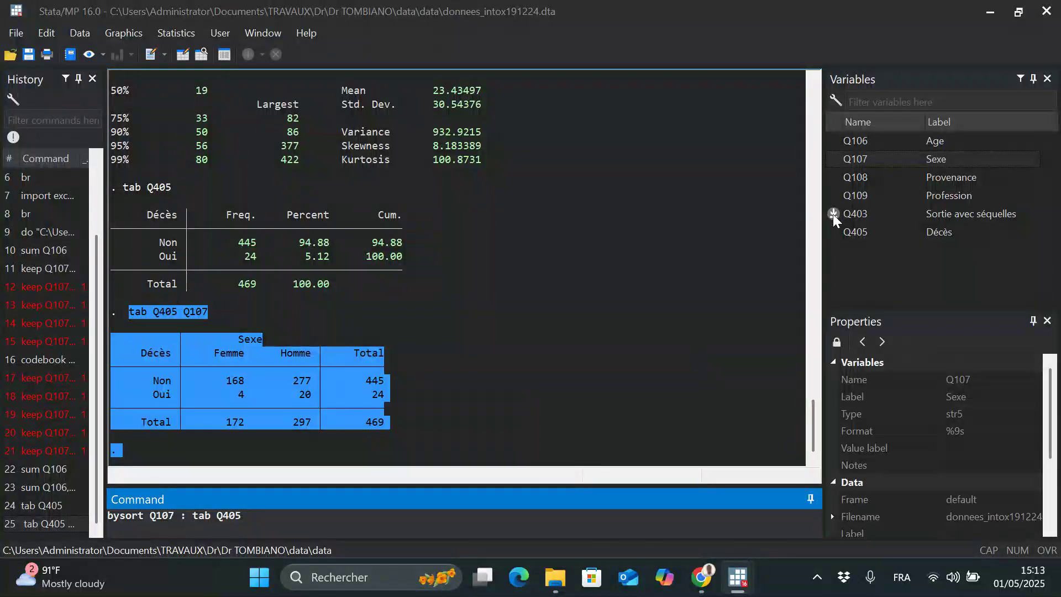
{"action": "double_click", "coordinate": [835, 214]}
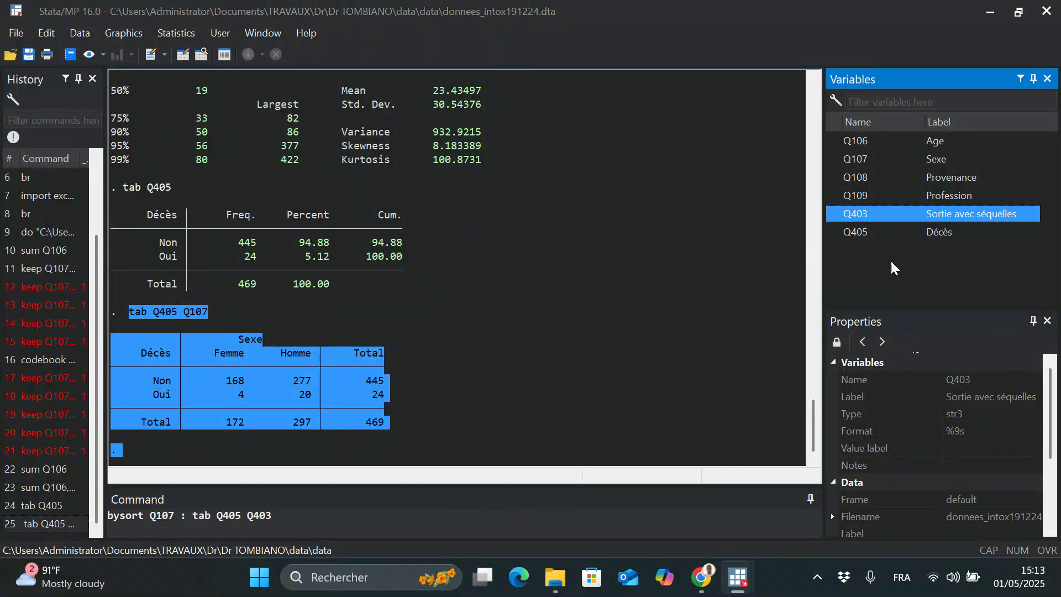
{"action": "left_click", "coordinate": [318, 518]}
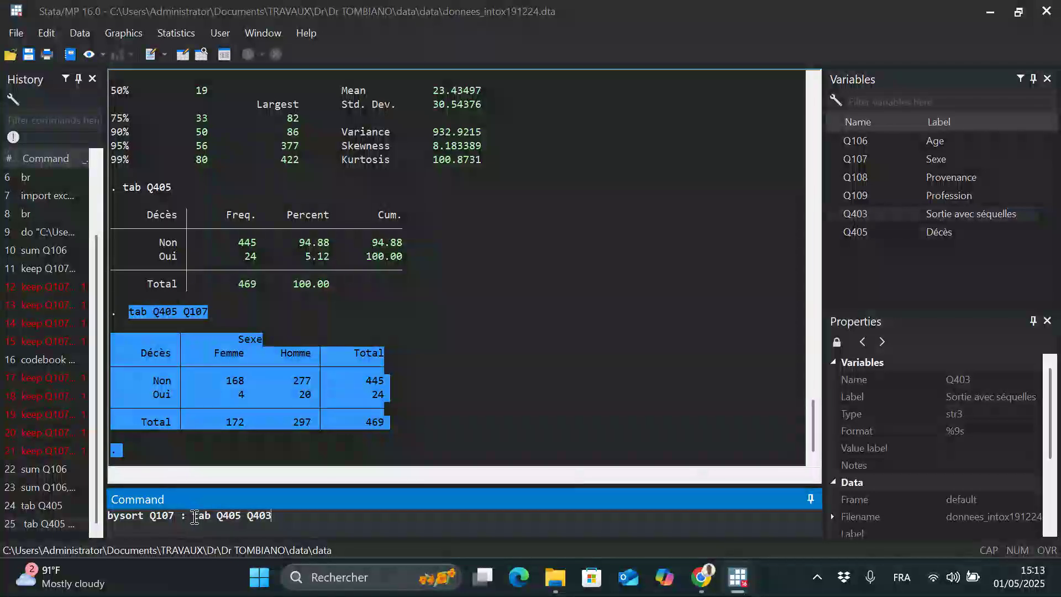
{"action": "left_click_drag", "start_coordinate": [193, 518], "coordinate": [105, 515]}
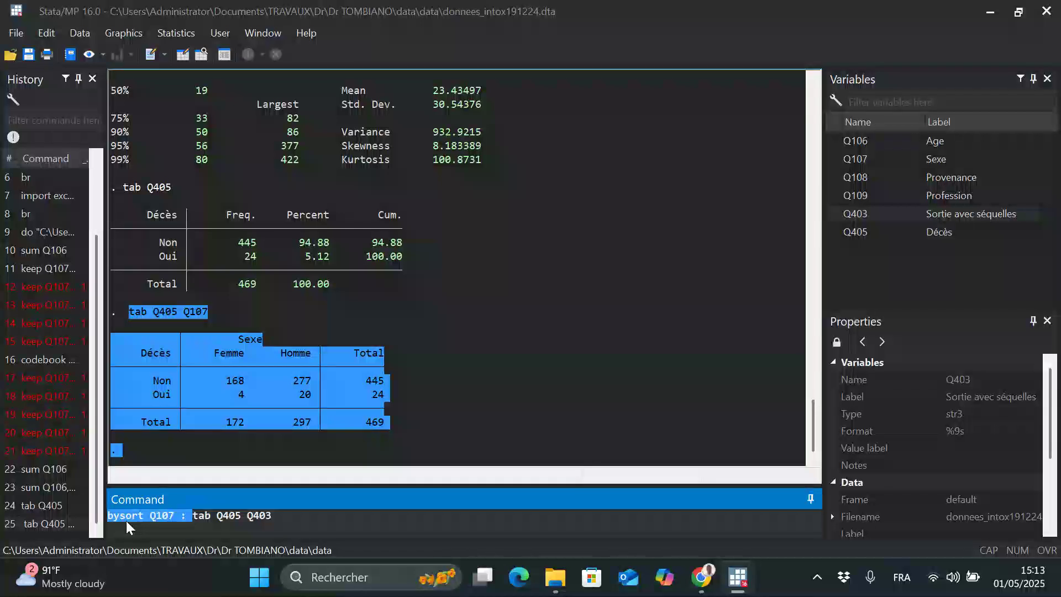
{"action": "left_click", "coordinate": [127, 521]}
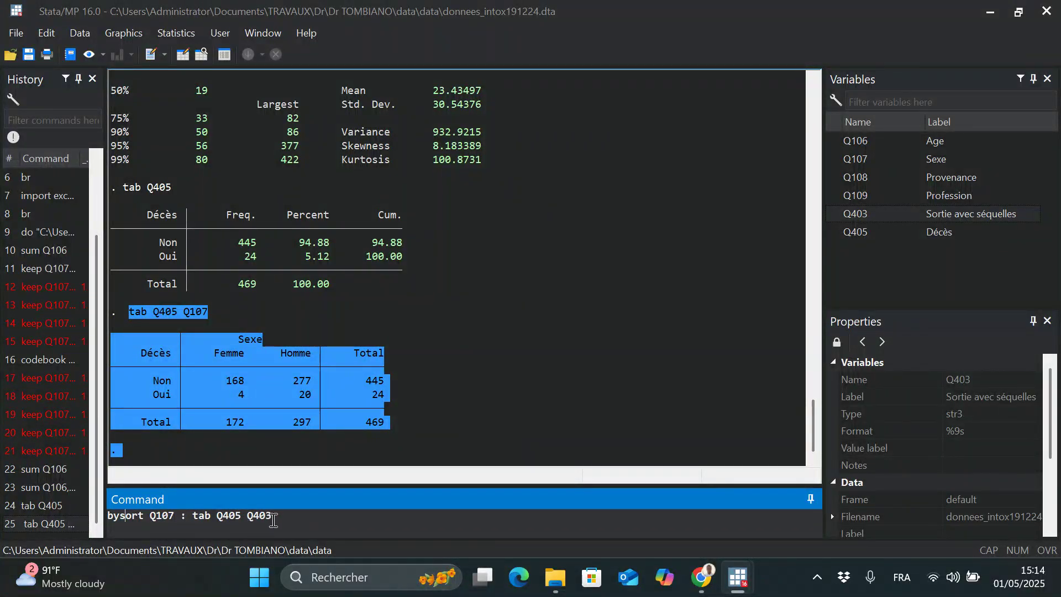
{"action": "key", "text": "Return"}
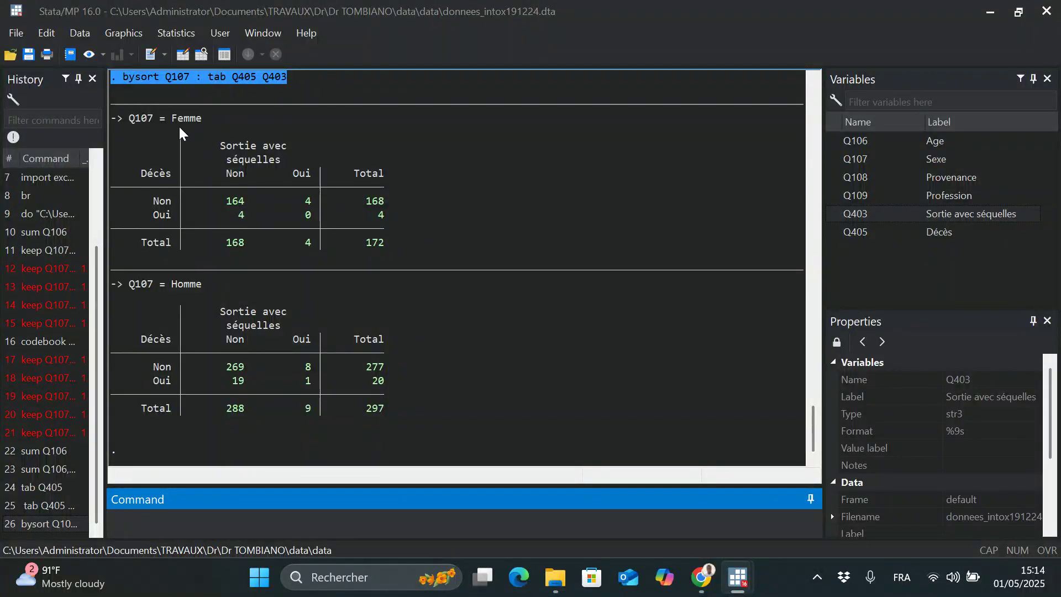
Reuse the by-group command from the results, replace its tabulation with "sum Q106", and run "bysort Q107 : sum Q106"
{"action": "scroll", "coordinate": [200, 136], "scroll_direction": "up", "scroll_amount": 1}
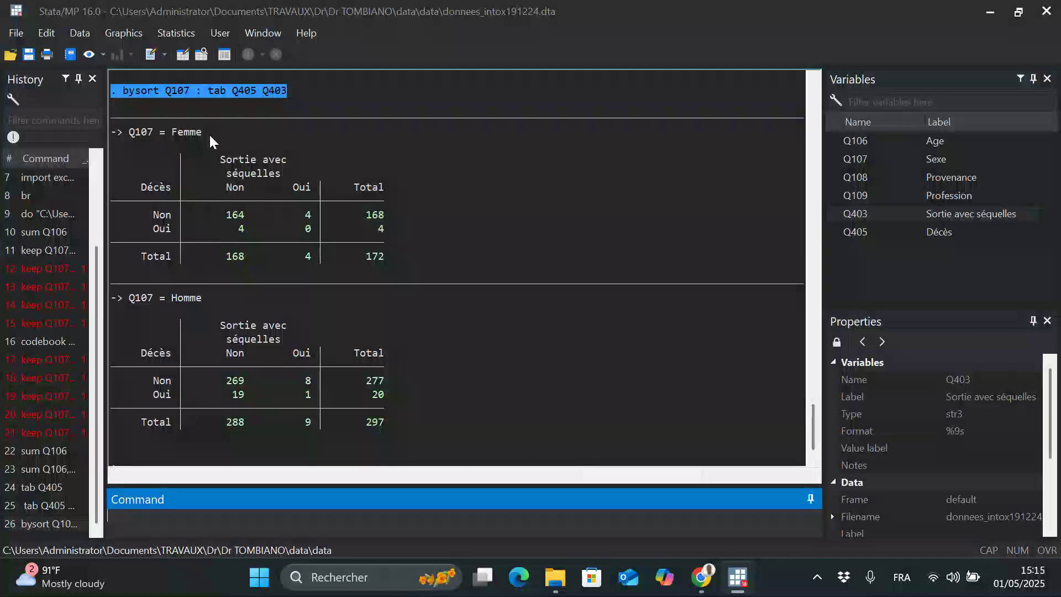
{"action": "left_click", "coordinate": [291, 89]}
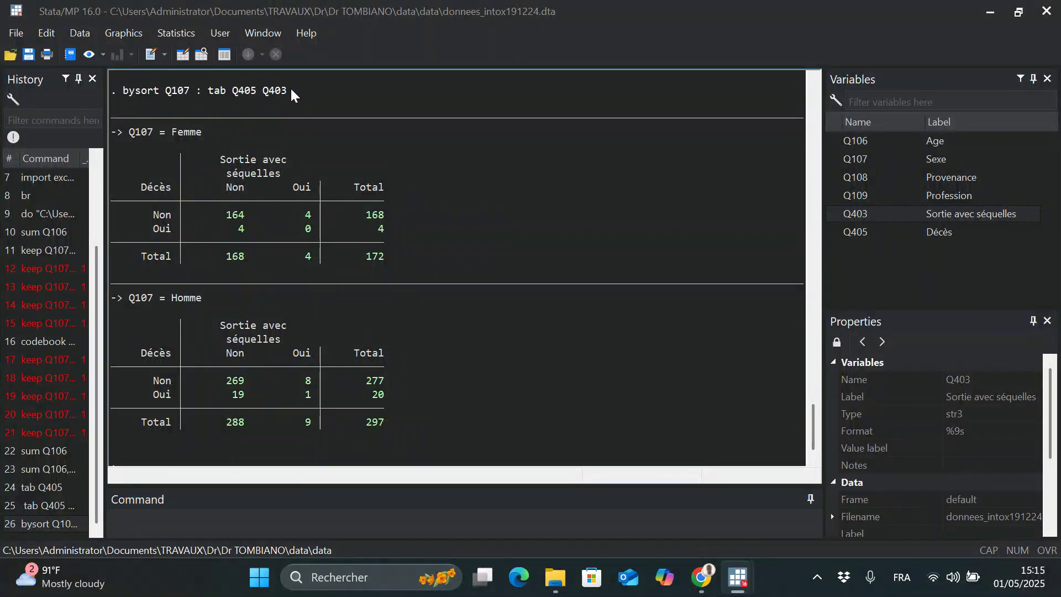
{"action": "left_click_drag", "start_coordinate": [154, 94], "coordinate": [278, 99]}
{"action": "key", "text": "ctrl+c"}
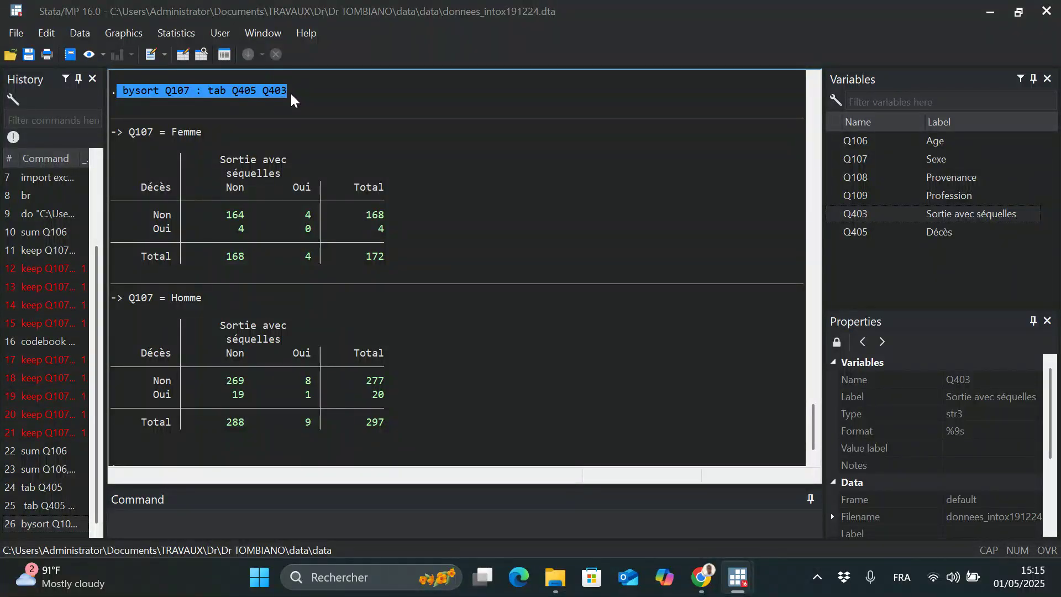
{"action": "left_click", "coordinate": [145, 512]}
{"action": "key", "text": "ctrl+v"}
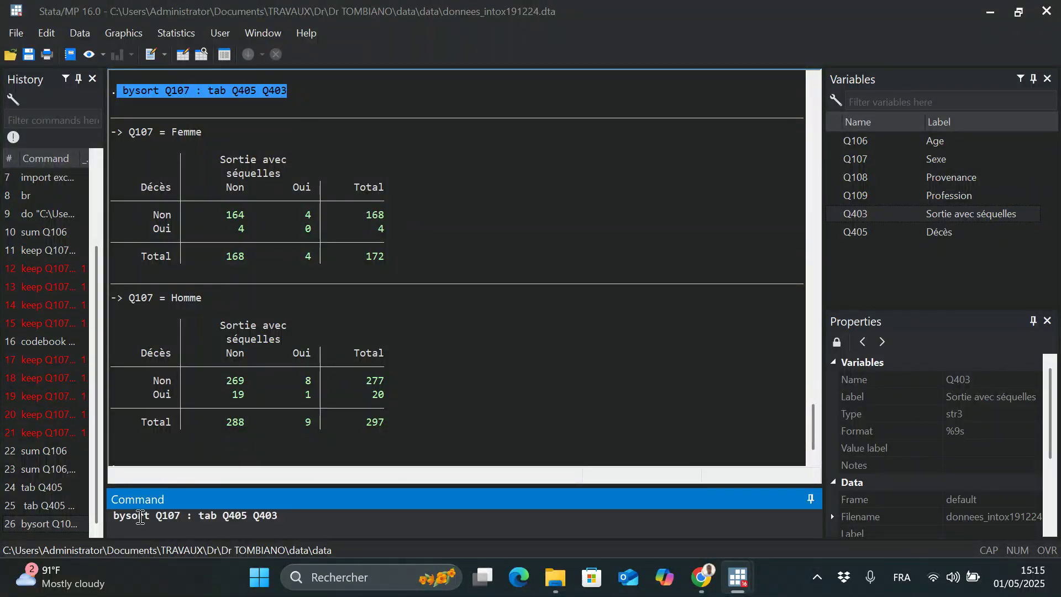
{"action": "left_click_drag", "start_coordinate": [279, 515], "coordinate": [202, 517]}
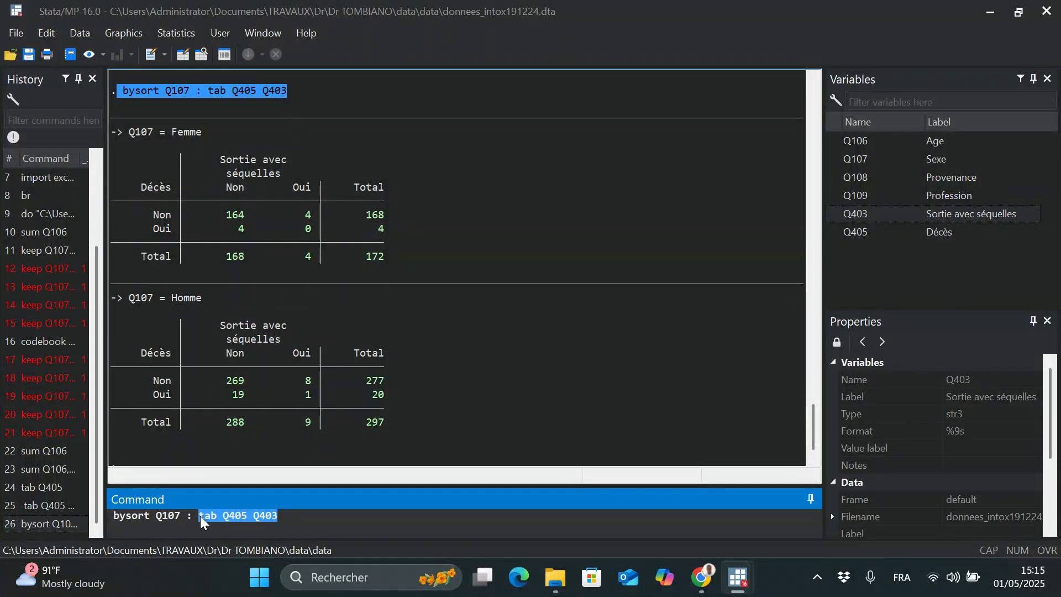
{"action": "type", "text": "su"}
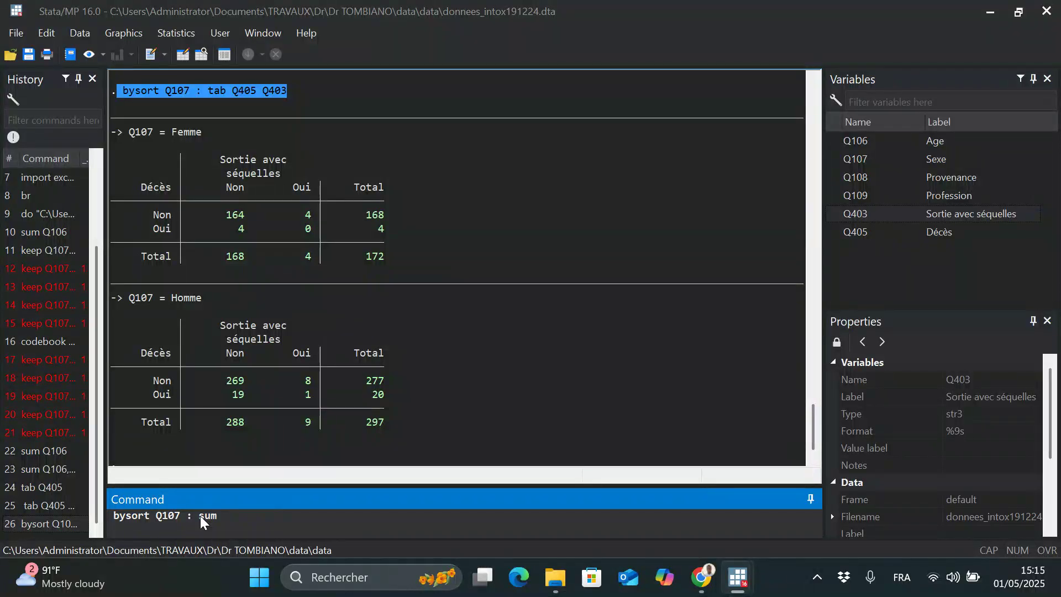
{"action": "type", "text": "m"}
{"action": "double_click", "coordinate": [836, 140]}
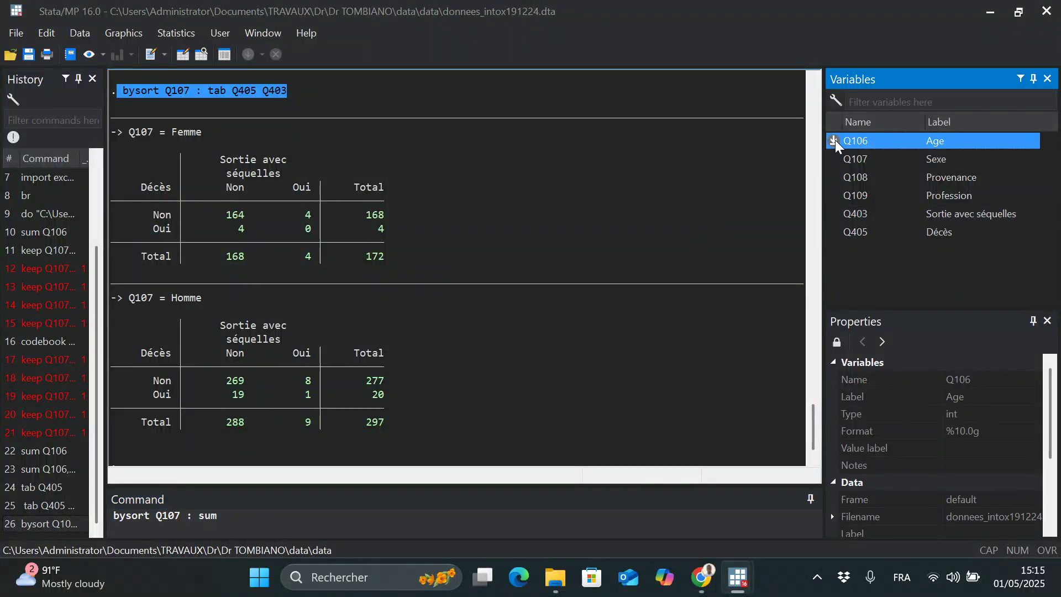
{"action": "key", "text": "Return"}
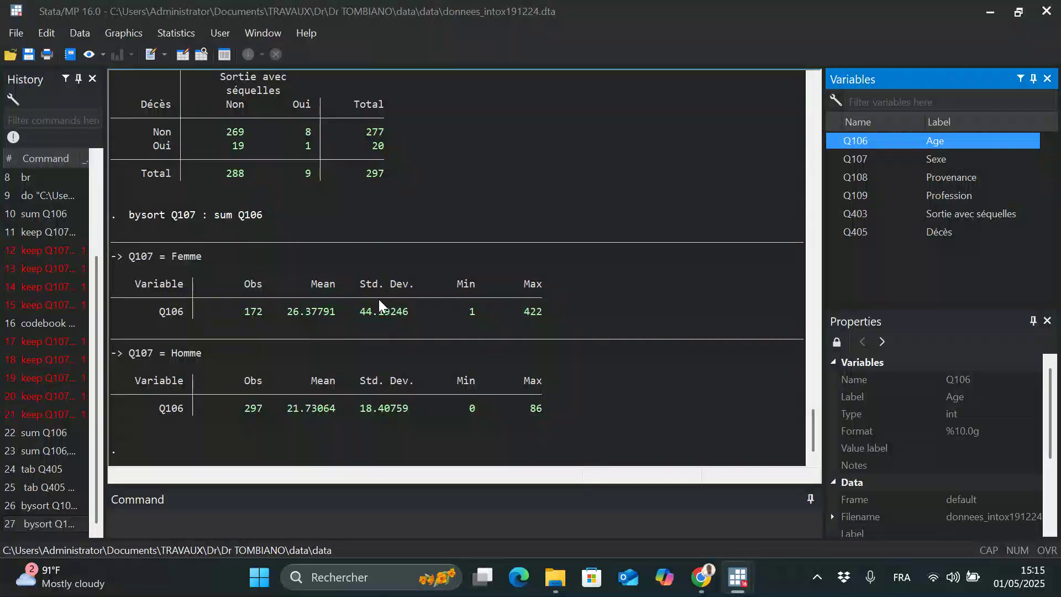
Copy the command "bysort Q107 : sum Q106" from the results and add two empty lines below "tab Q405 Q107" in the do-file
{"action": "scroll", "coordinate": [384, 404], "scroll_direction": "up", "scroll_amount": 1}
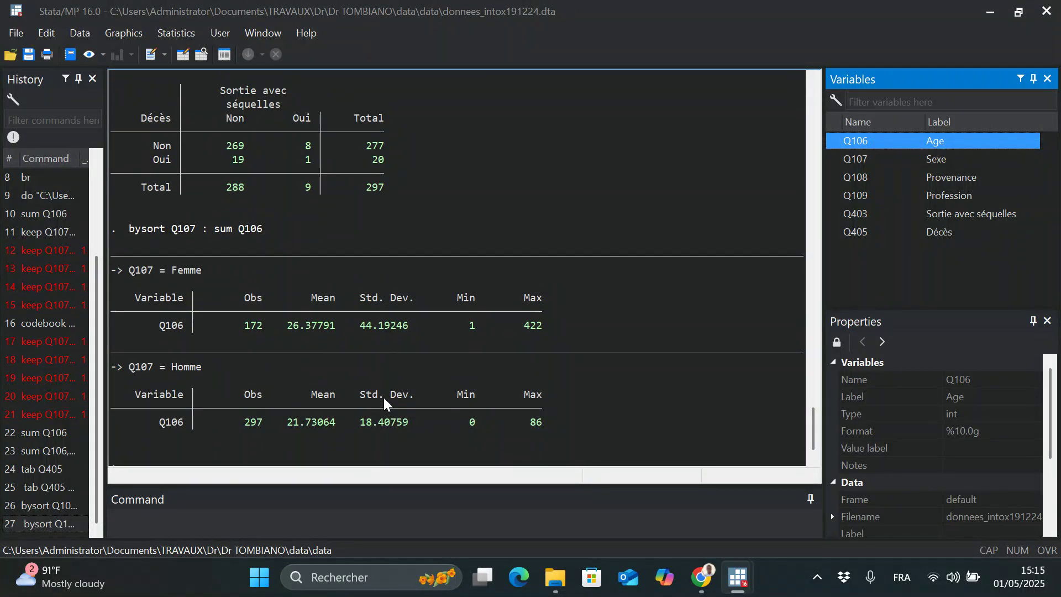
{"action": "scroll", "coordinate": [226, 325], "scroll_direction": "up", "scroll_amount": 3}
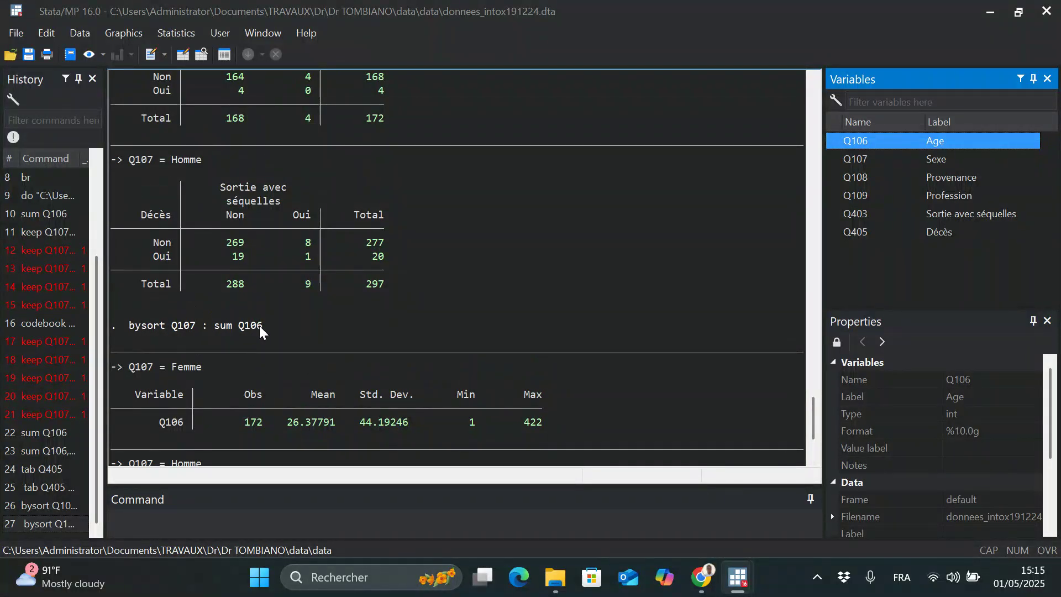
{"action": "left_click_drag", "start_coordinate": [261, 326], "coordinate": [131, 320]}
{"action": "key", "text": "ctrl+c"}
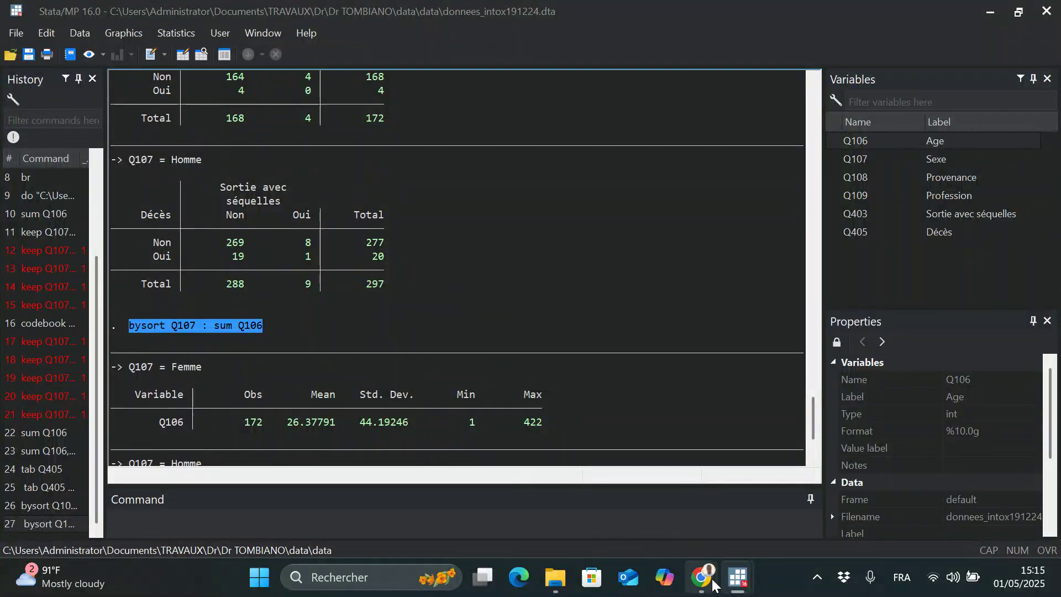
{"action": "mouse_move", "coordinate": [734, 585]}
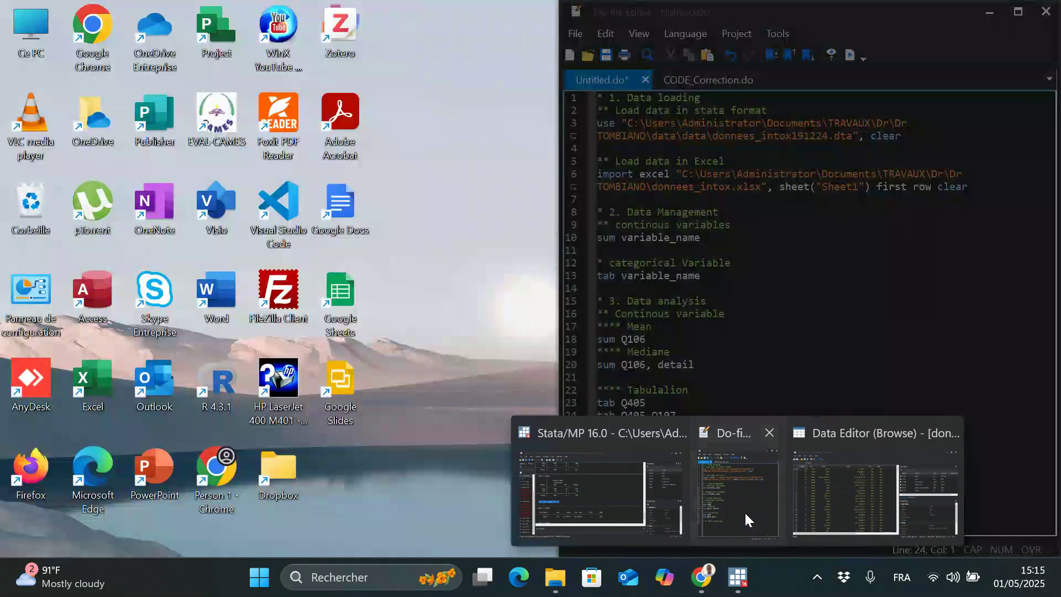
{"action": "left_click", "coordinate": [744, 512]}
{"action": "left_click", "coordinate": [688, 419]}
{"action": "key", "text": "Return"}
{"action": "key", "text": "Return"}
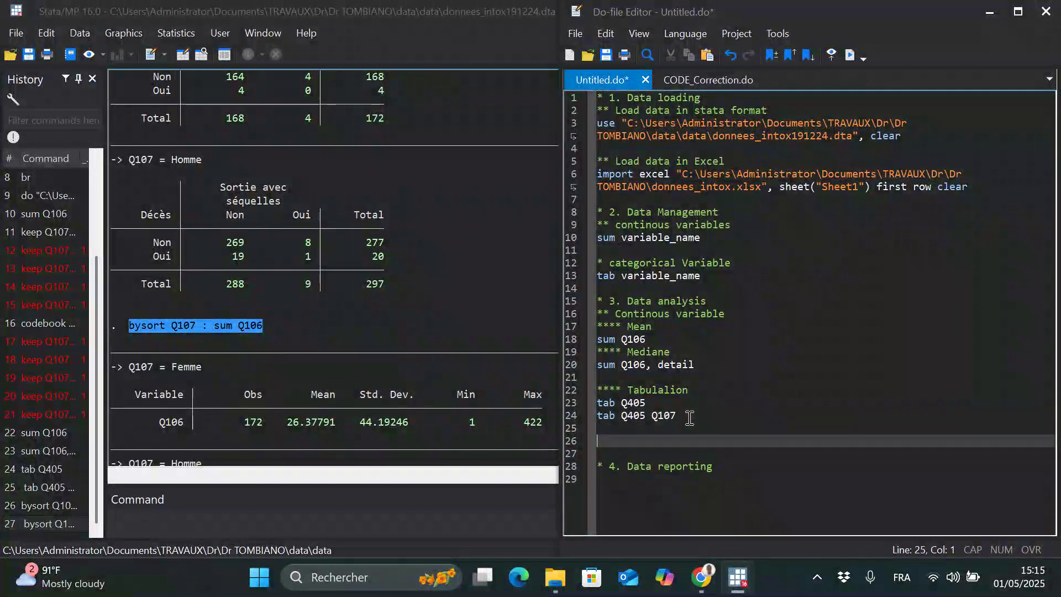
Paste the copied "bysort Q107 : sum Q106" below "sum Q106, detail" in the do-file, with one empty line between them
{"action": "left_click", "coordinate": [697, 375]}
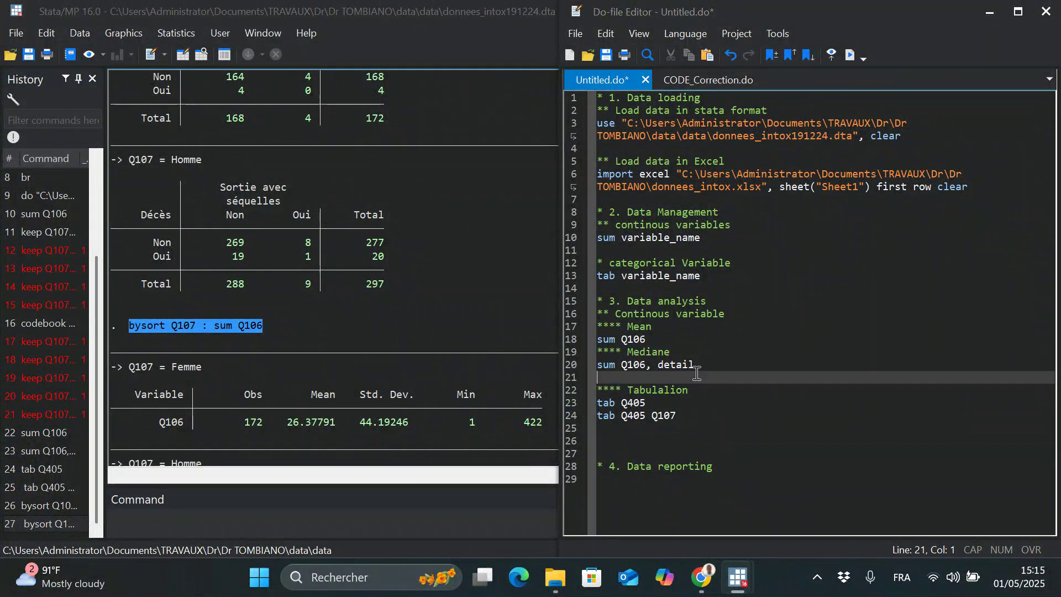
{"action": "key", "text": "Return"}
{"action": "key", "text": "Up"}
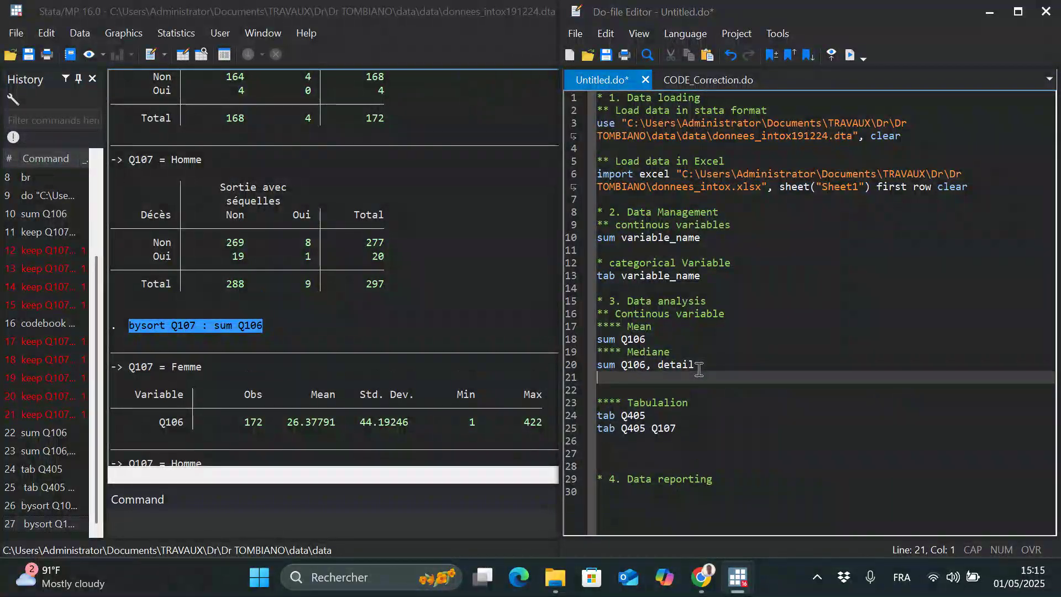
{"action": "key", "text": "ctrl+v"}
{"action": "left_click", "coordinate": [699, 369]}
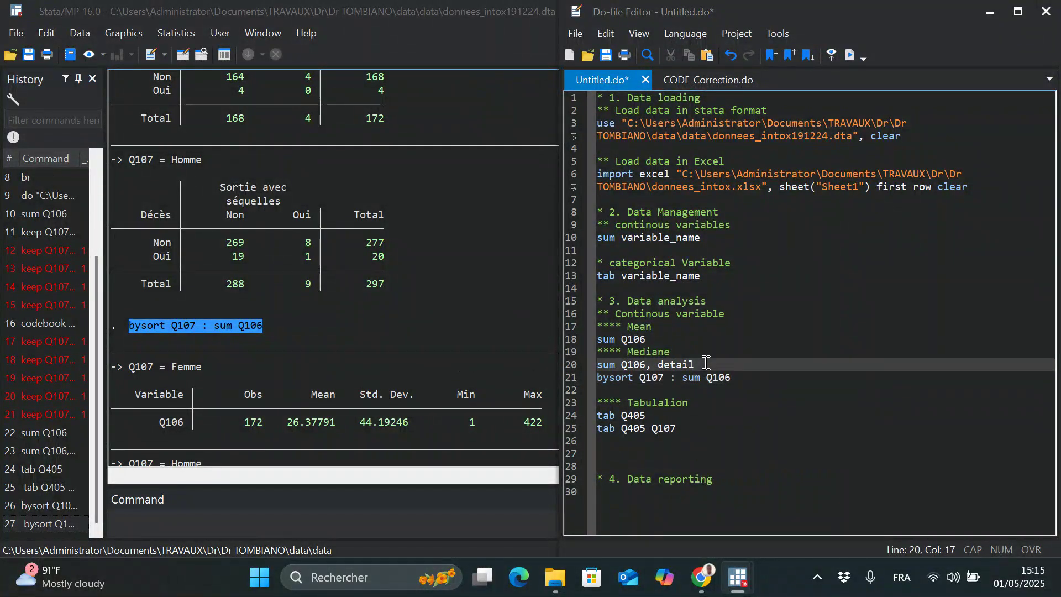
{"action": "key", "text": "Return"}
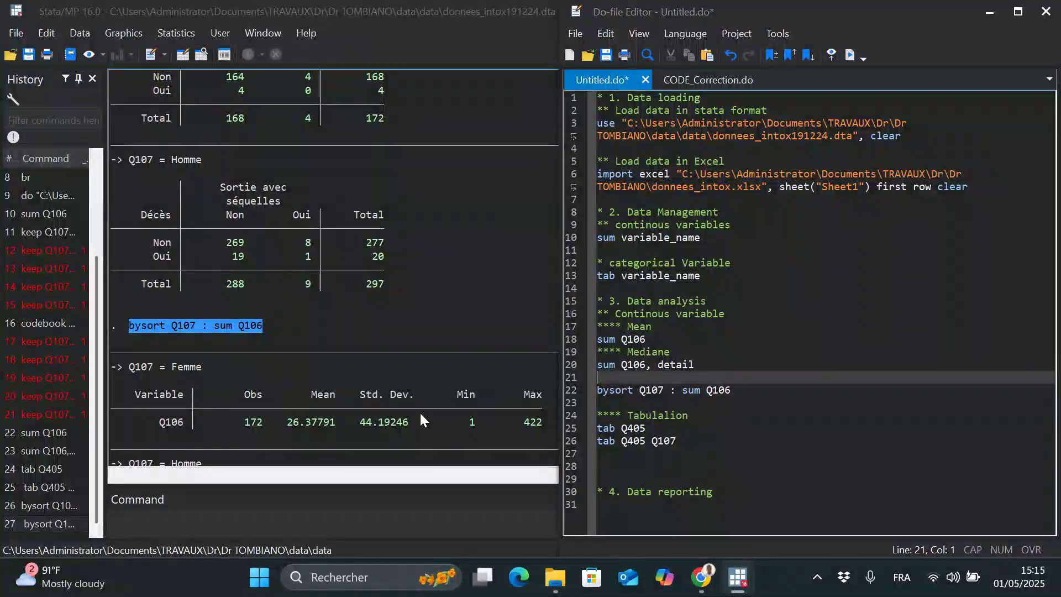
Copy the command "bysort Q107 : tab Q405 Q403" from the results into the do-file directly below "tab Q405 Q107"
{"action": "left_click", "coordinate": [342, 348]}
{"action": "scroll", "coordinate": [343, 347], "scroll_direction": "up", "scroll_amount": 1}
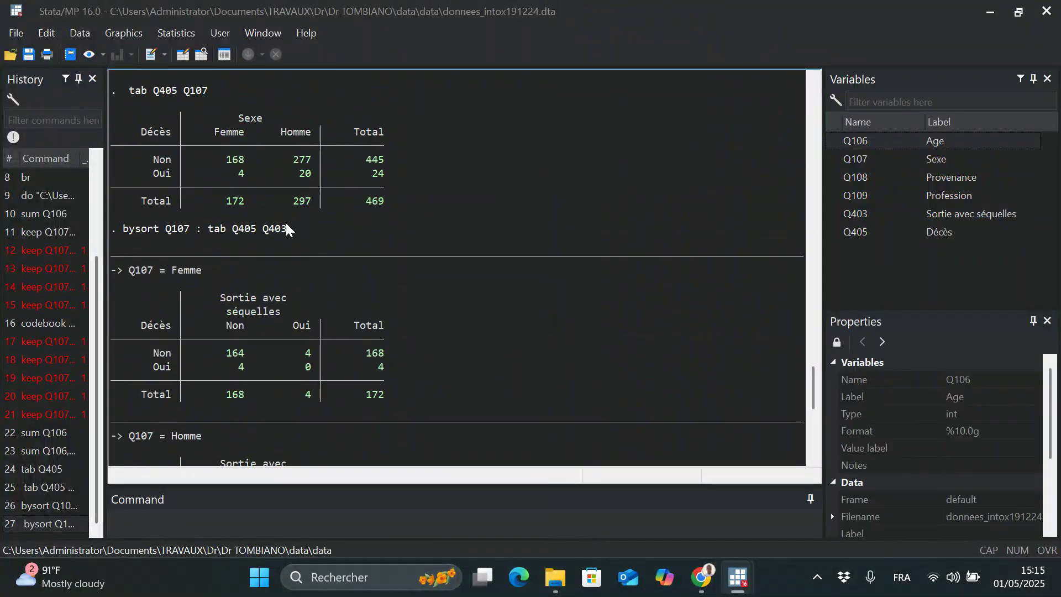
{"action": "left_click_drag", "start_coordinate": [290, 228], "coordinate": [123, 223]}
{"action": "key", "text": "ctrl+c"}
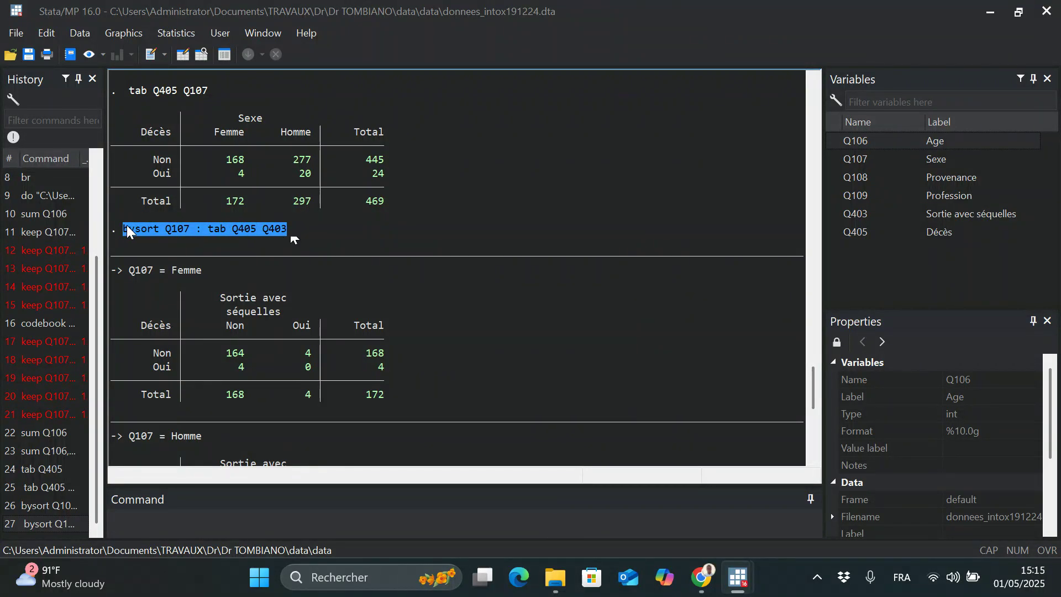
{"action": "mouse_move", "coordinate": [738, 575]}
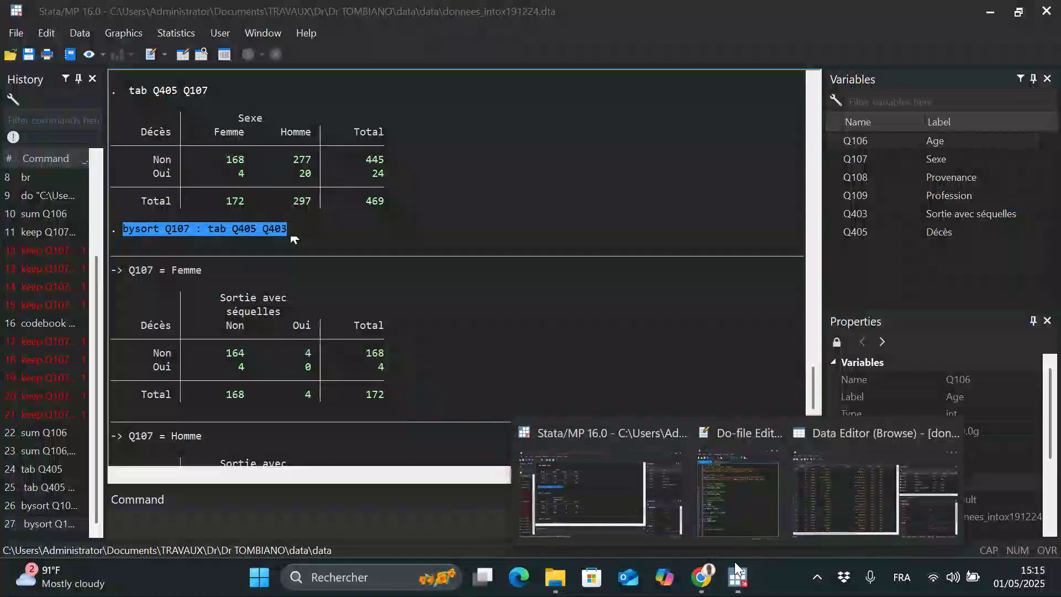
{"action": "left_click", "coordinate": [389, 440]}
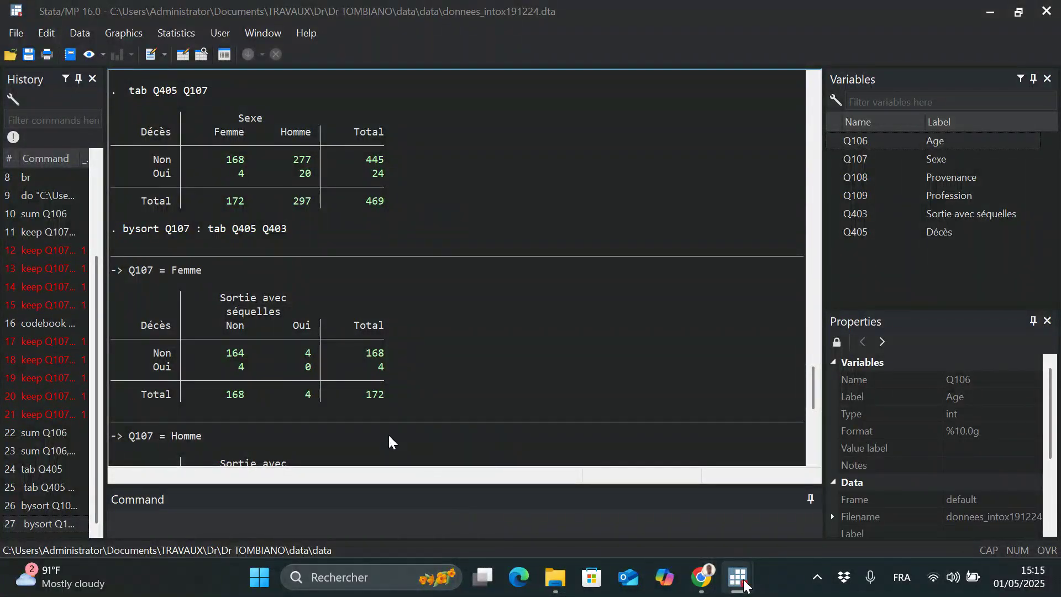
{"action": "mouse_move", "coordinate": [739, 574]}
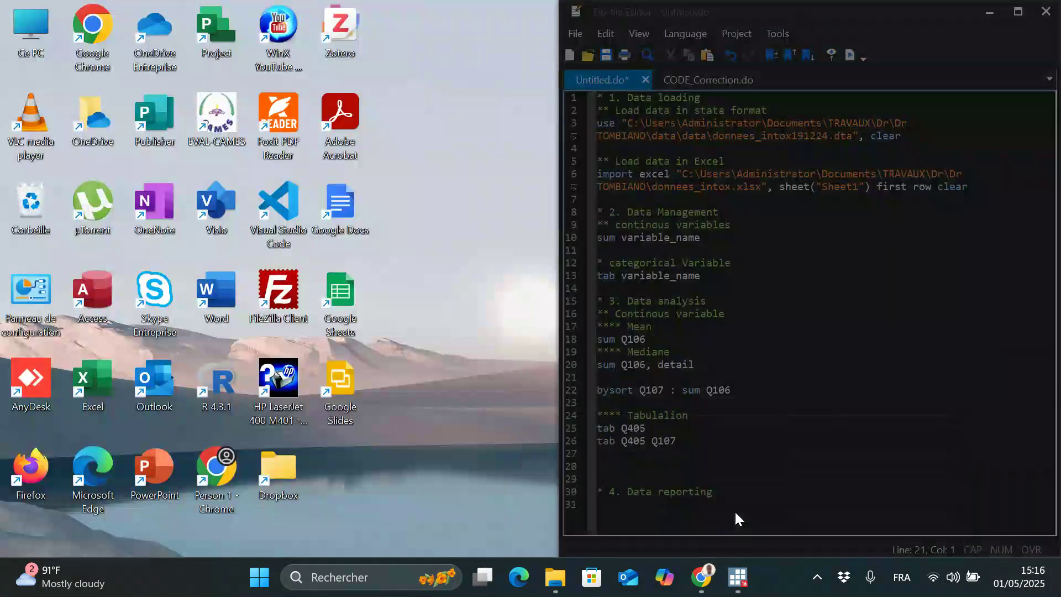
{"action": "left_click", "coordinate": [735, 513]}
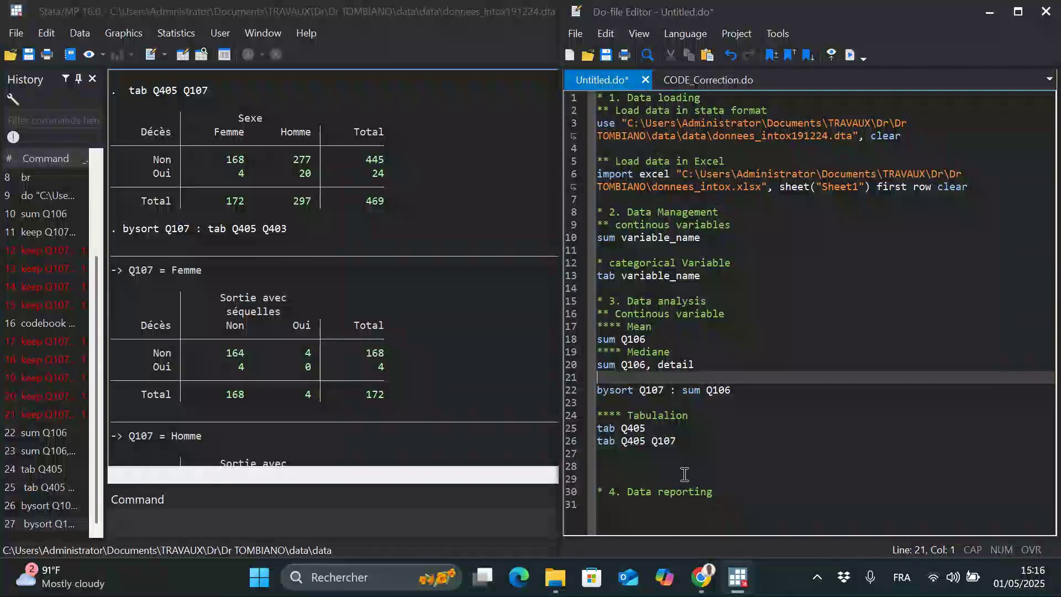
{"action": "left_click", "coordinate": [634, 457]}
{"action": "key", "text": "ctrl+v"}
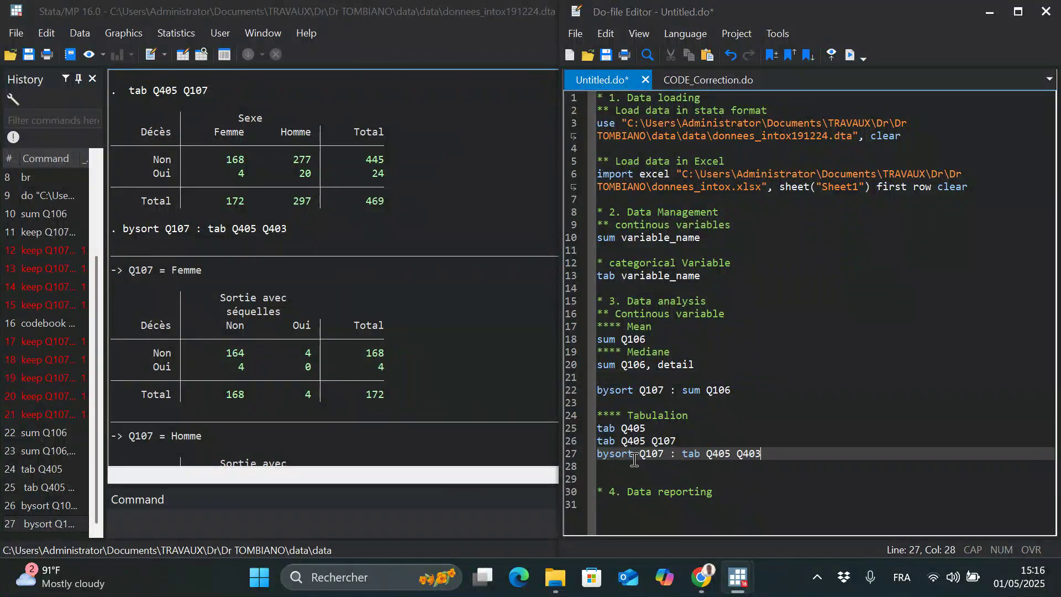
Insert the comment marker "****" on the empty line above "bysort Q107 : sum Q106" in the do-file
{"action": "left_click", "coordinate": [675, 442]}
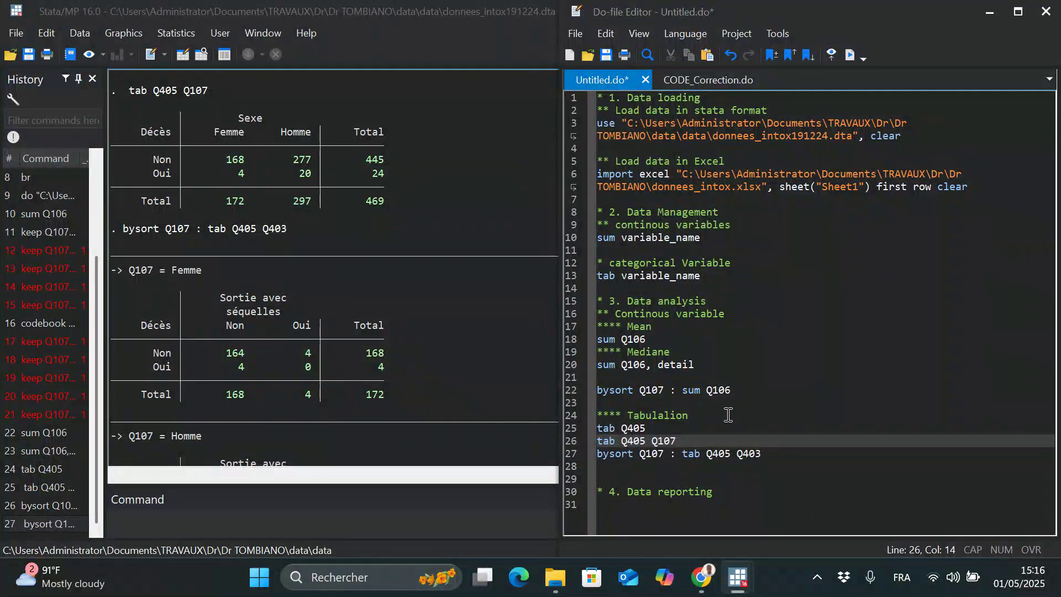
{"action": "left_click", "coordinate": [609, 378]}
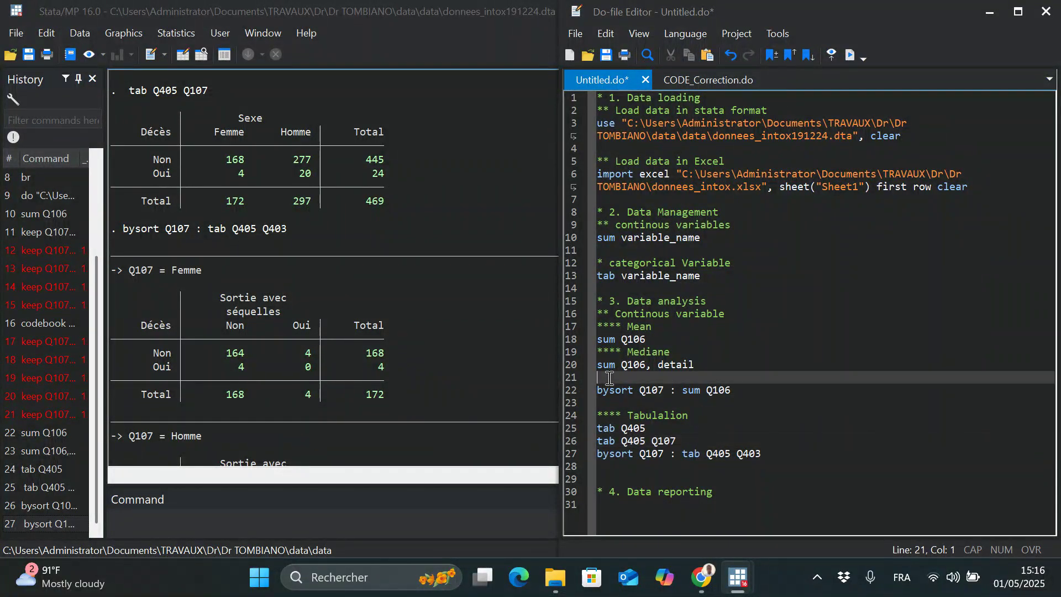
{"action": "type", "text": "****"}
{"action": "left_click", "coordinate": [660, 430]}
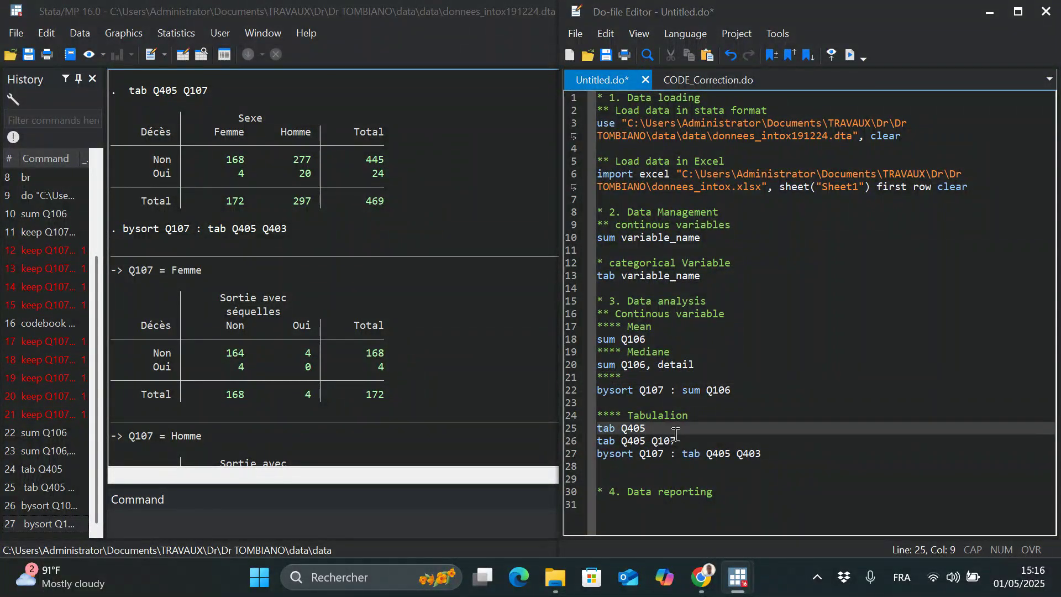
Insert a new line with the comment marker "****" between "**** Tabulalion" and "tab Q405" in the do-file
{"action": "left_click", "coordinate": [694, 436]}
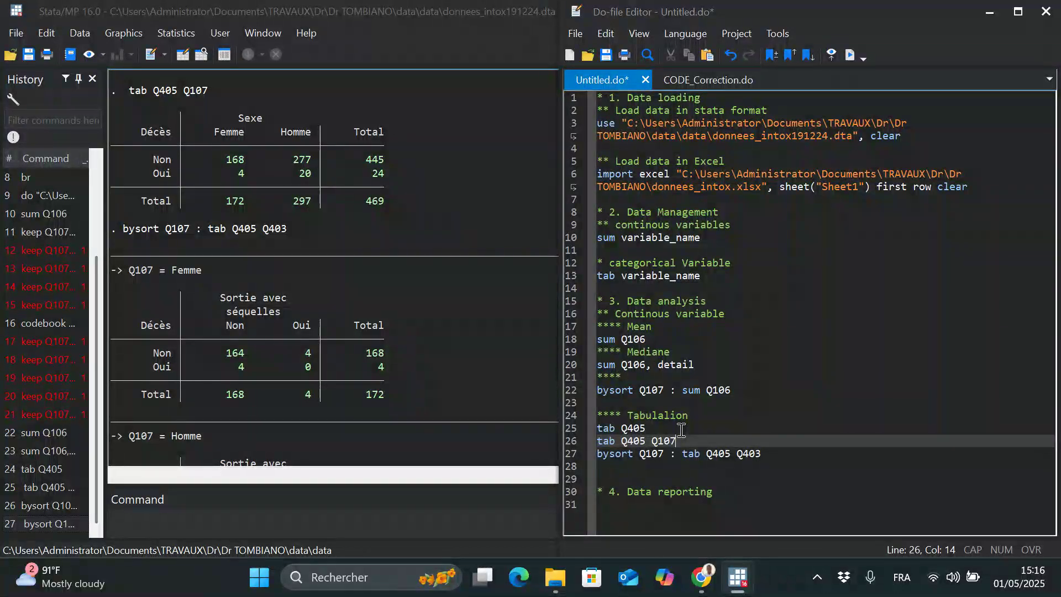
{"action": "left_click_drag", "start_coordinate": [670, 430], "coordinate": [691, 420]}
{"action": "left_click", "coordinate": [691, 417]}
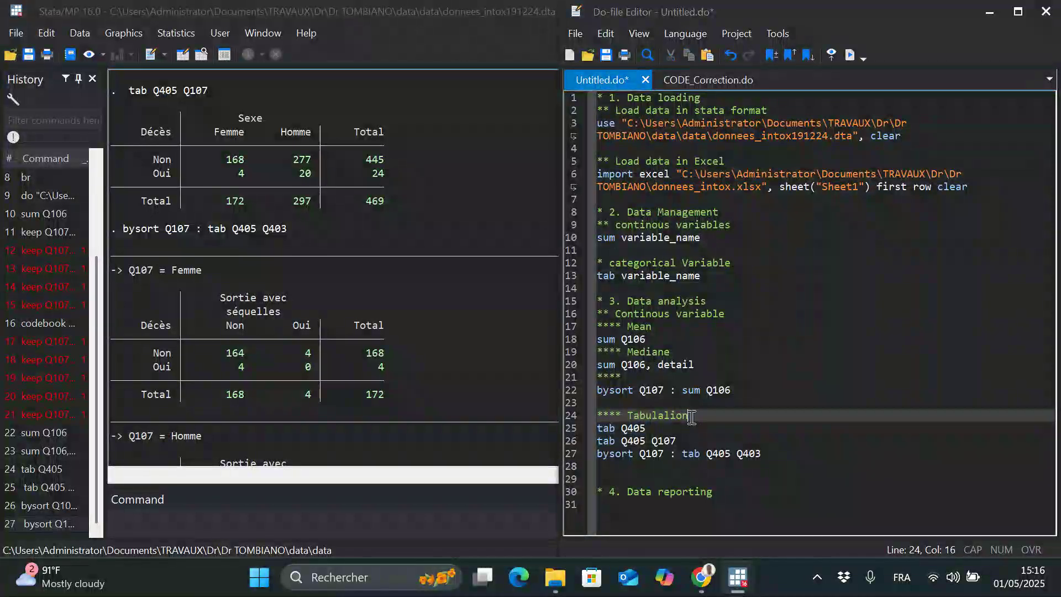
{"action": "key", "text": "Return"}
{"action": "type", "text": "***"}
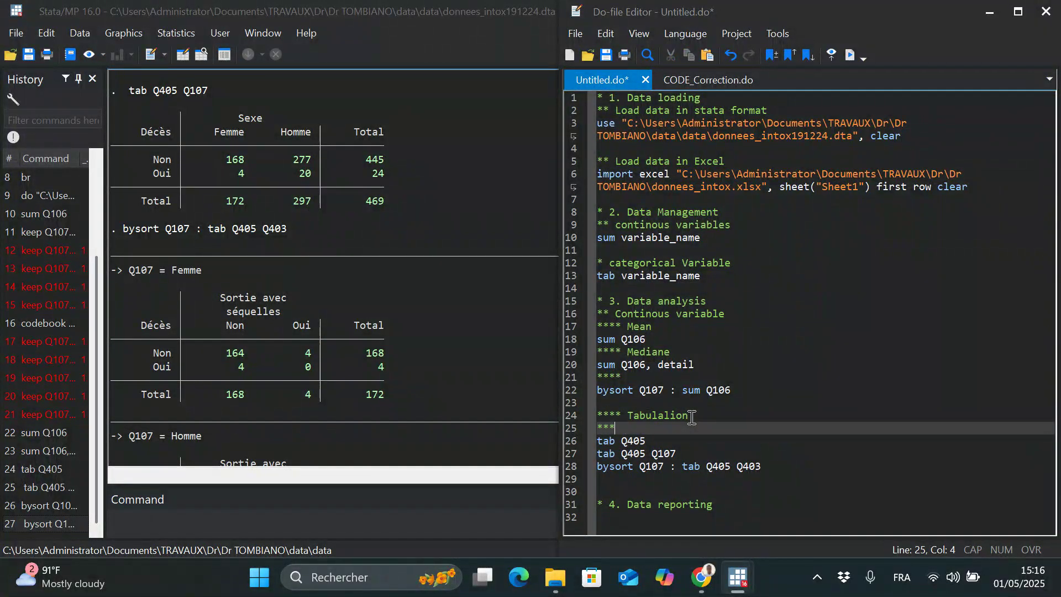
{"action": "type", "text": "$*"}
{"action": "key", "text": "BackSpace"}
{"action": "key", "text": "BackSpace"}
{"action": "type", "text": "*"}
Add a "****" comment line above "tab Q405 Q107" and another above "bysort Q107 : tab Q405 Q403" in the do-file
{"action": "left_click", "coordinate": [670, 437]}
{"action": "key", "text": "Return"}
{"action": "type", "text": "***"}
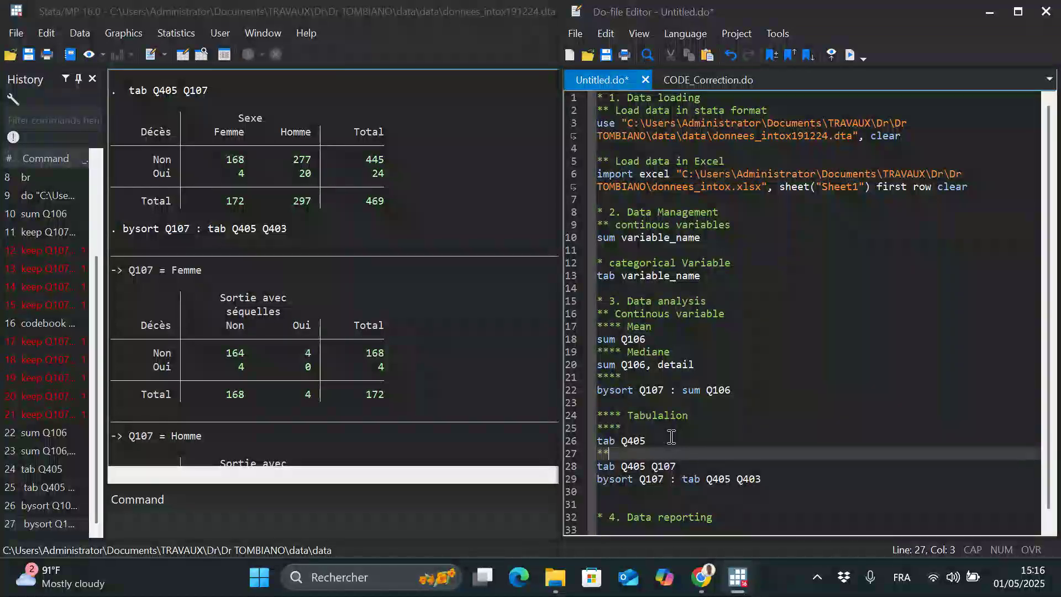
{"action": "type", "text": "*"}
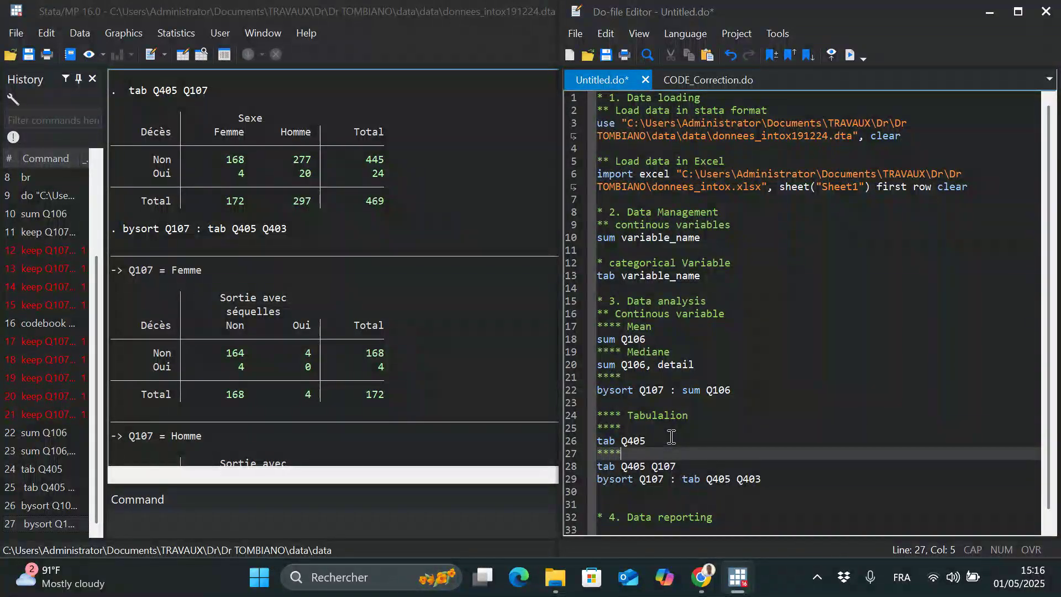
{"action": "left_click", "coordinate": [690, 461]}
{"action": "key", "text": "Return"}
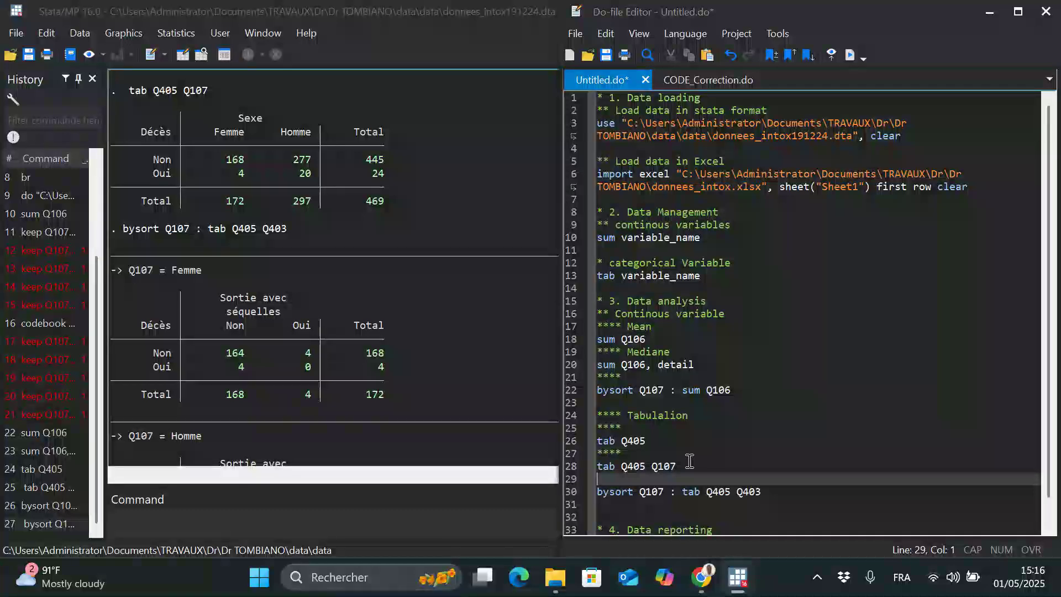
{"action": "type", "text": "****"}
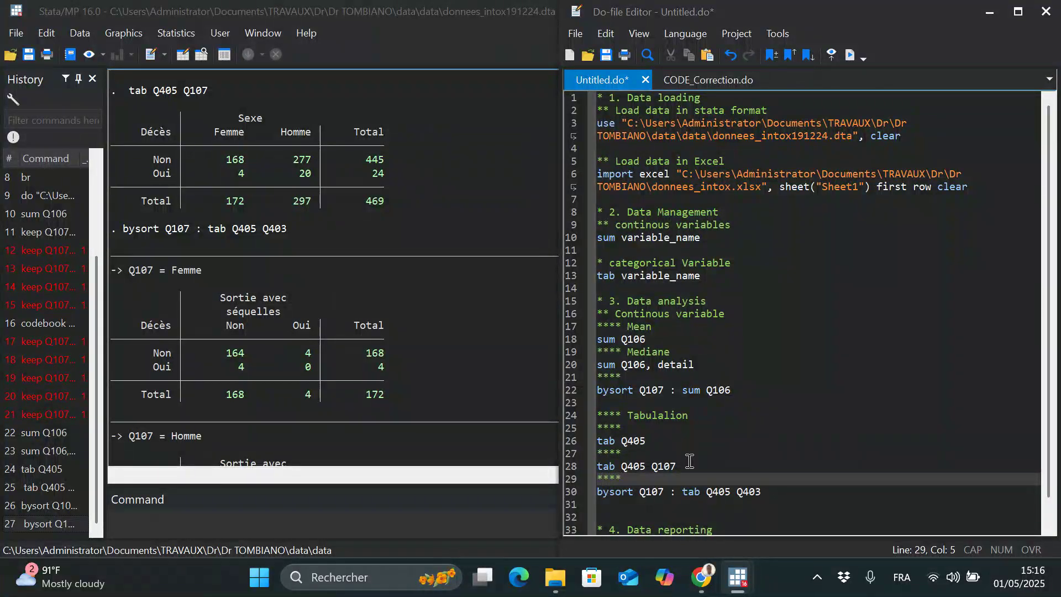
Complete the comment above "bysort Q107 : sum Q106" in the do-file as "**** By sex"
{"action": "left_click", "coordinate": [630, 391]}
{"action": "left_click", "coordinate": [632, 382]}
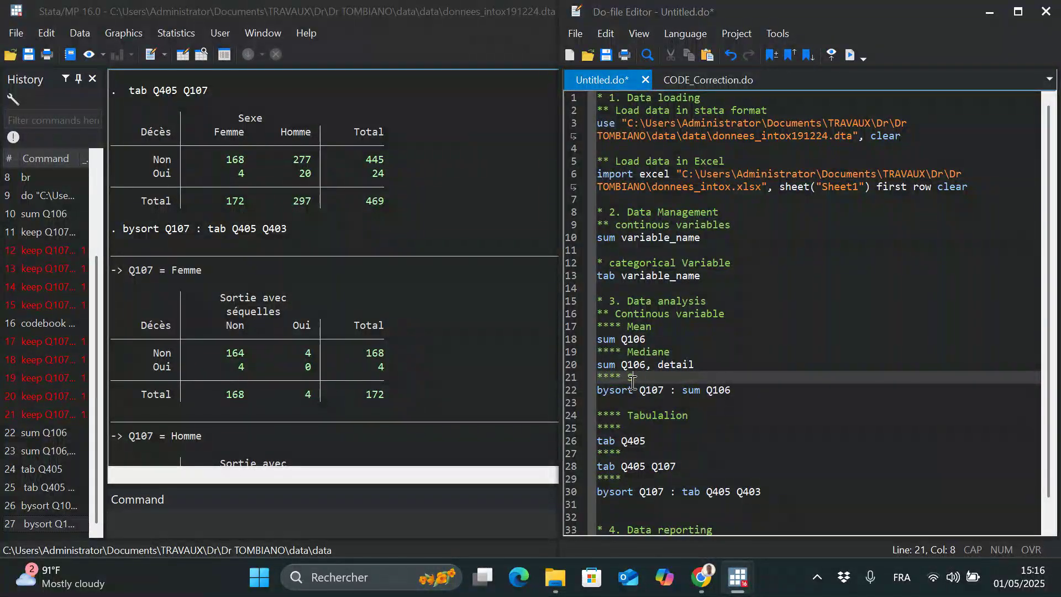
{"action": "key", "text": "BackSpace"}
{"action": "key", "text": "BackSpace"}
{"action": "type", "text": "Sy "}
{"action": "type", "text": "sex"}
Complete the comment above "bysort Q107 : tab Q405 Q403" in the do-file as "**** By sex"
{"action": "left_click", "coordinate": [721, 479]}
{"action": "scroll", "coordinate": [721, 479], "scroll_direction": "down", "scroll_amount": 1}
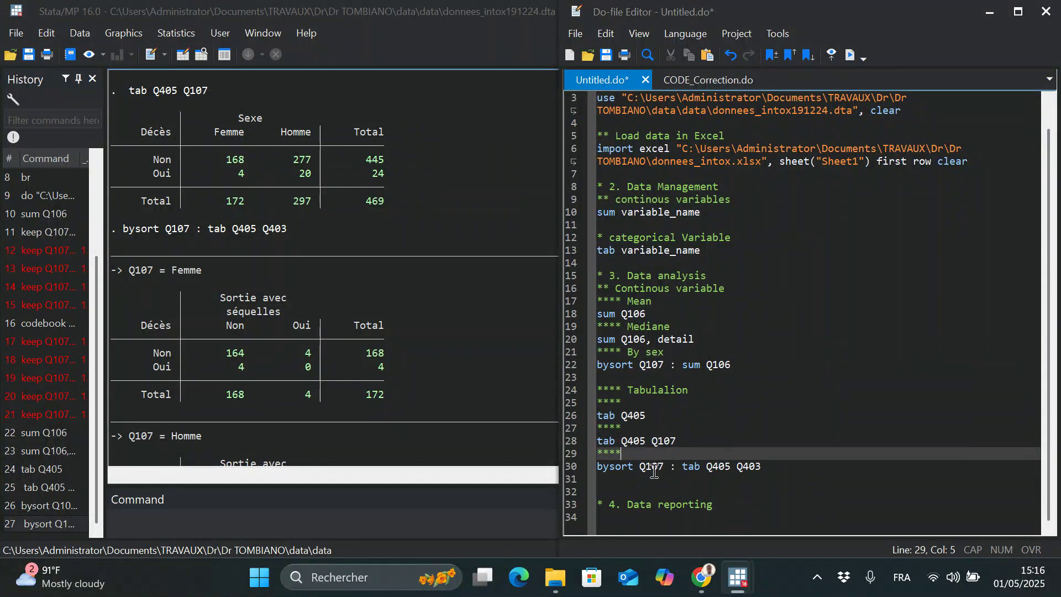
{"action": "type", "text": "B"}
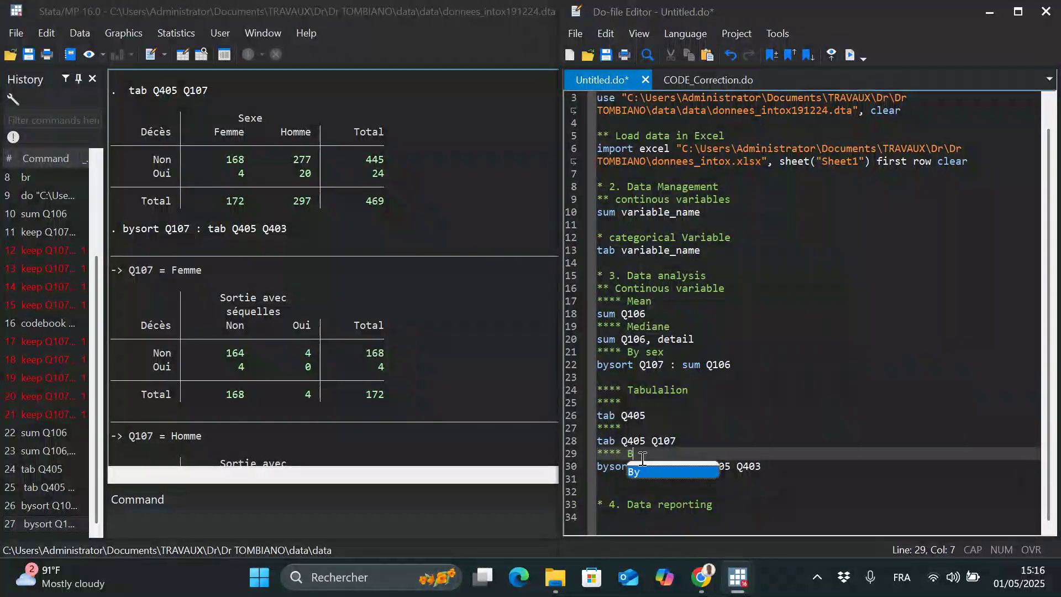
{"action": "type", "text": "y sex"}
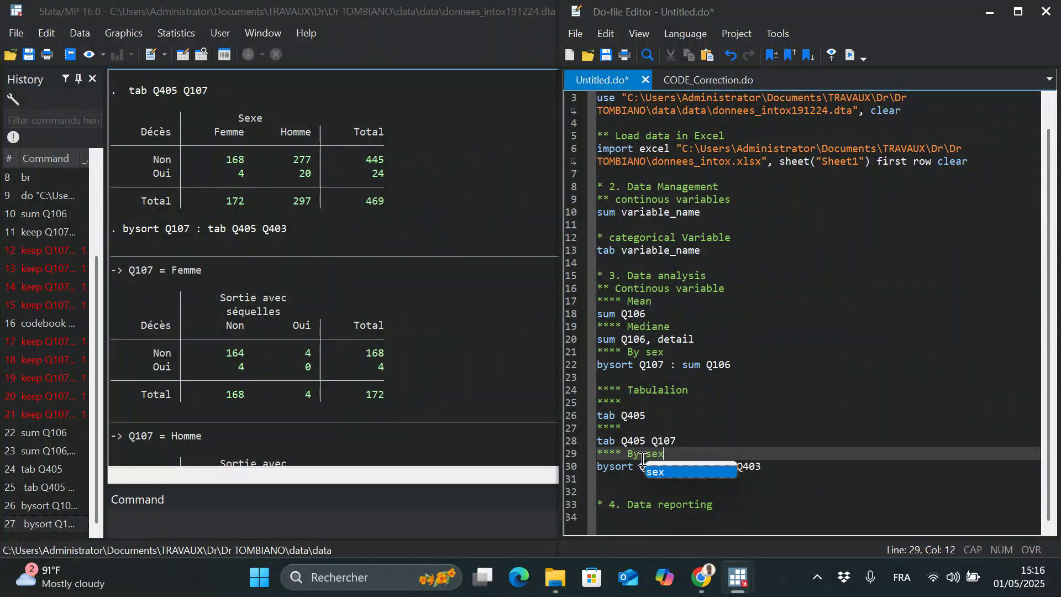
{"action": "key", "text": "Escape"}
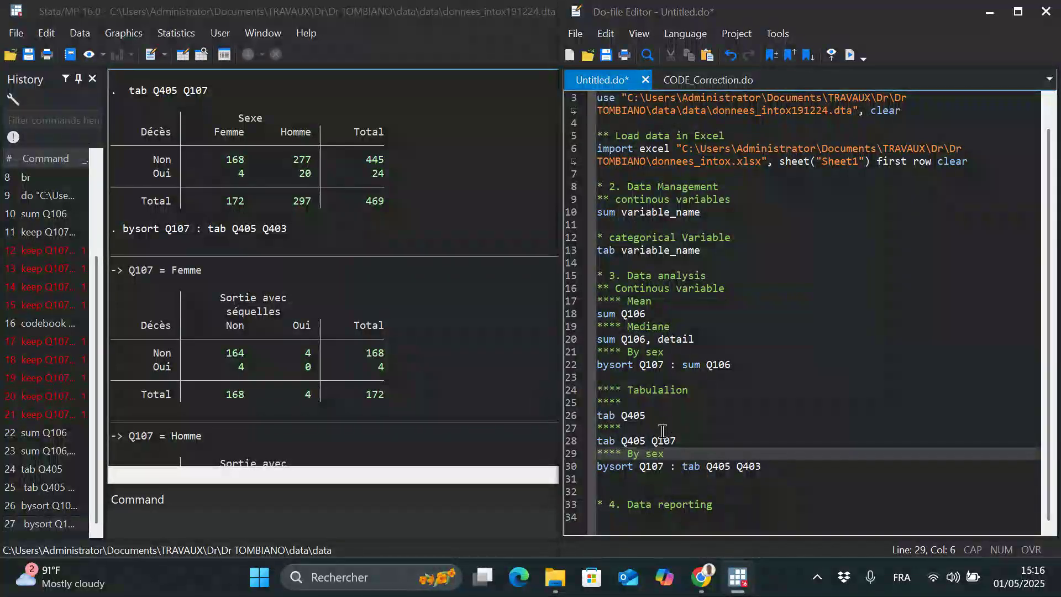
Return to the main Stata window and review the "bysort Q107 : sum Q106" output at the end of the results
{"action": "left_click", "coordinate": [655, 431]}
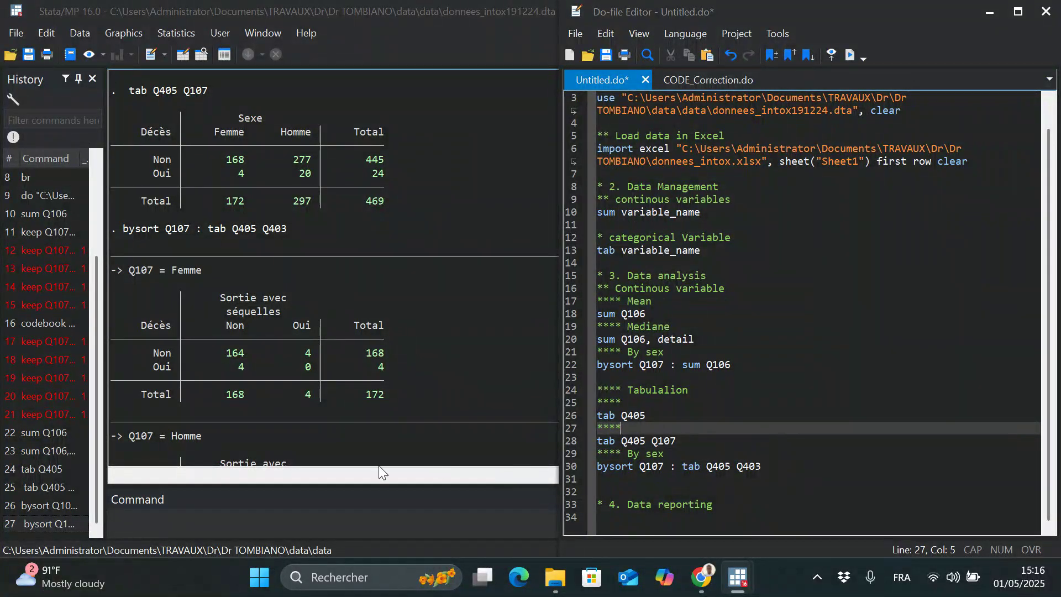
{"action": "left_click", "coordinate": [372, 506]}
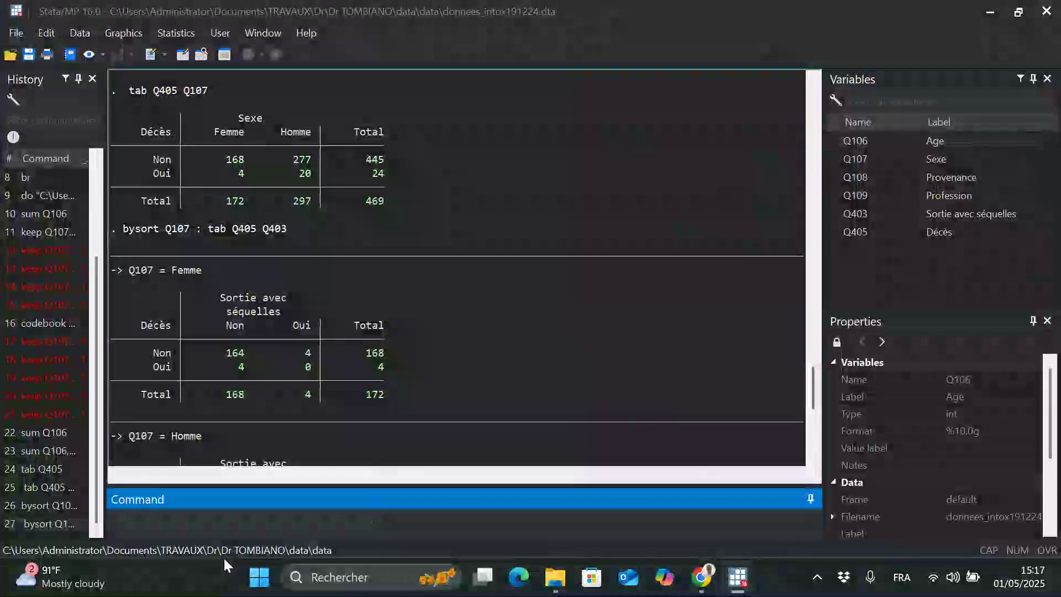
{"action": "type", "text": "bysort Q107 : sum Q106"}
{"action": "key", "text": "Return"}
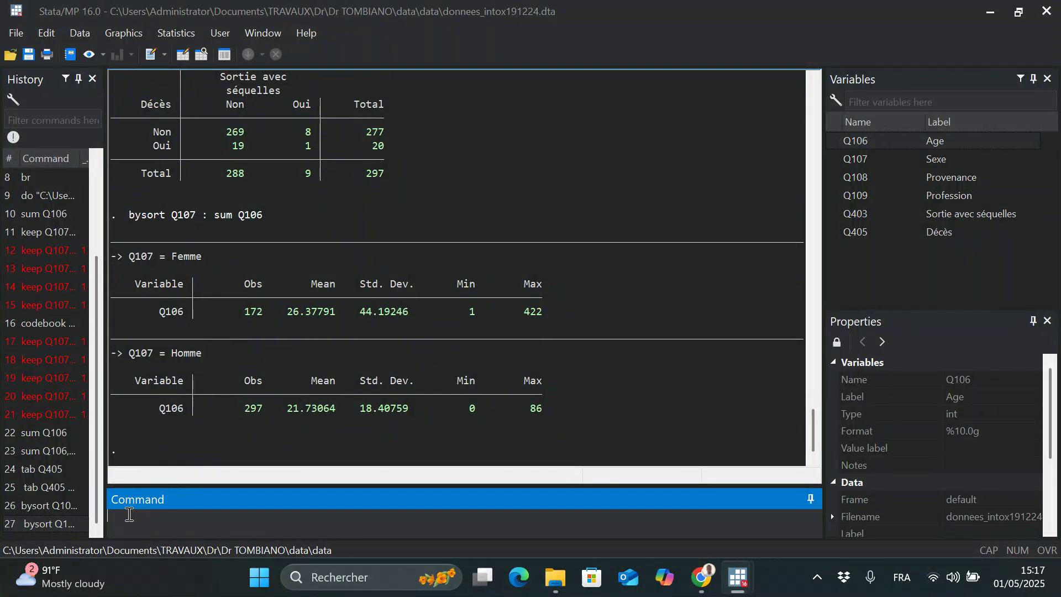
Run "histogram Q106" to plot the age distribution, view the graph and minimize its window
{"action": "type", "text": "his"}
{"action": "type", "text": "togram"}
{"action": "double_click", "coordinate": [833, 138]}
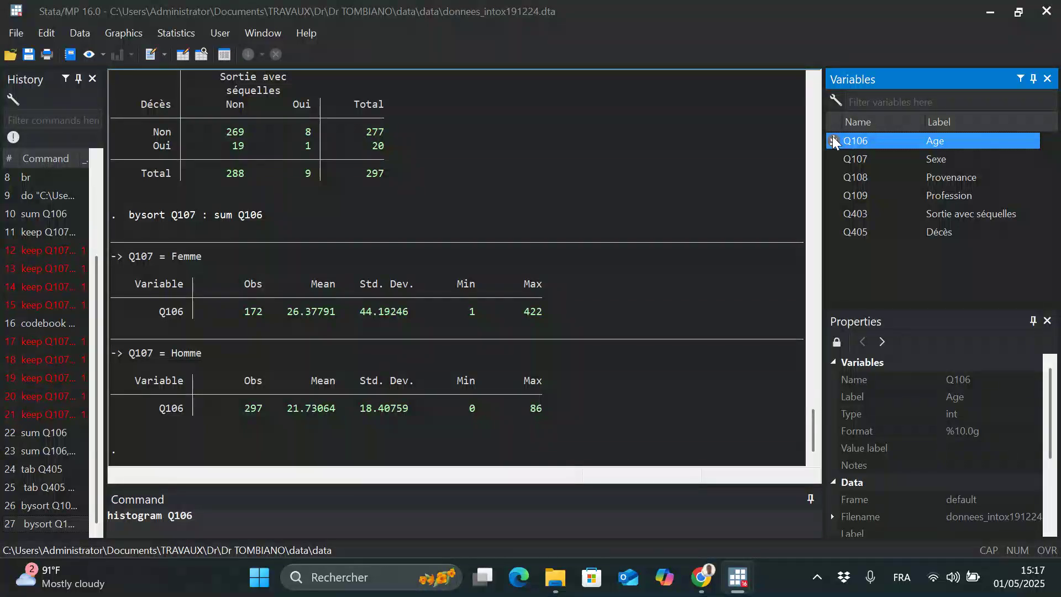
{"action": "key", "text": "Return"}
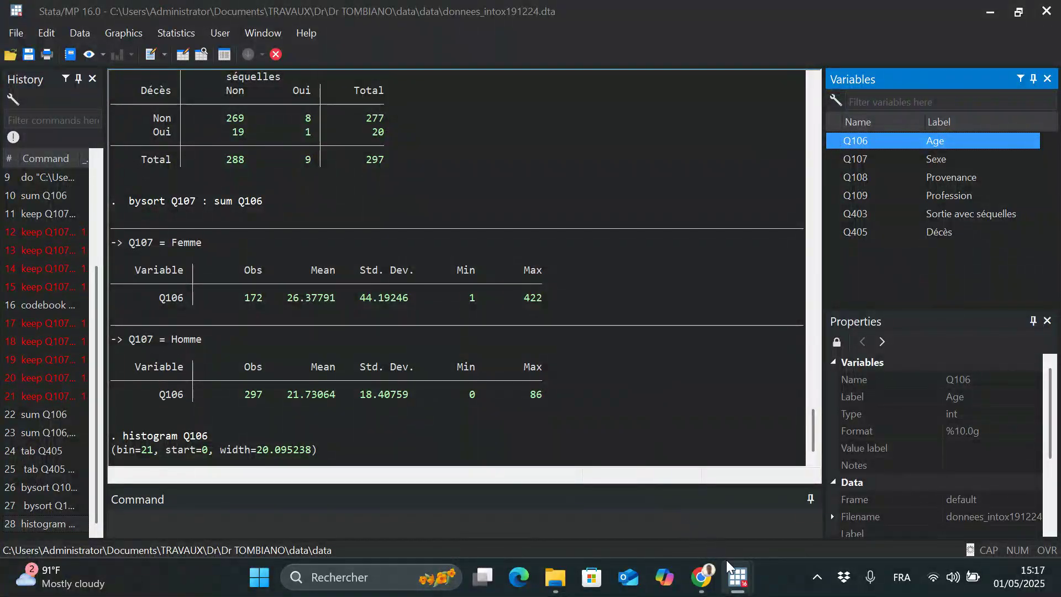
{"action": "left_click", "coordinate": [739, 578]}
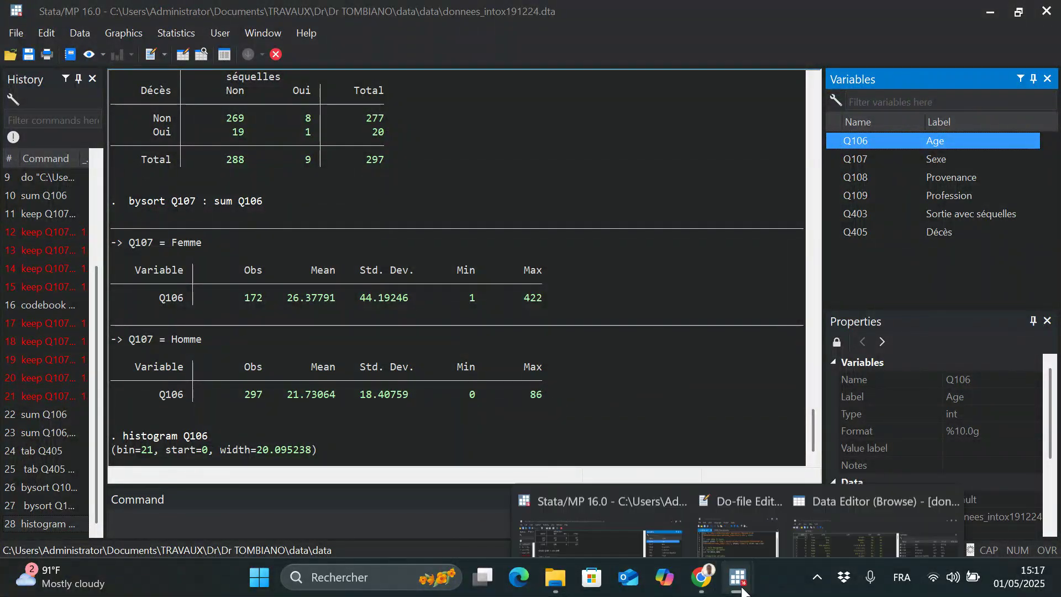
{"action": "left_click", "coordinate": [597, 506]}
{"action": "left_click", "coordinate": [181, 506]}
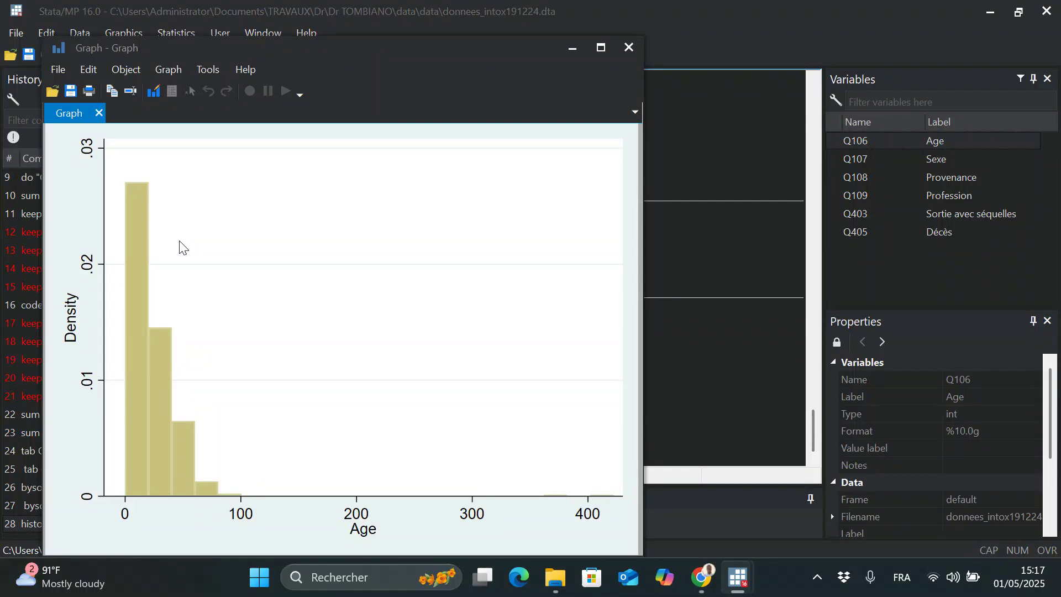
{"action": "left_click", "coordinate": [572, 48]}
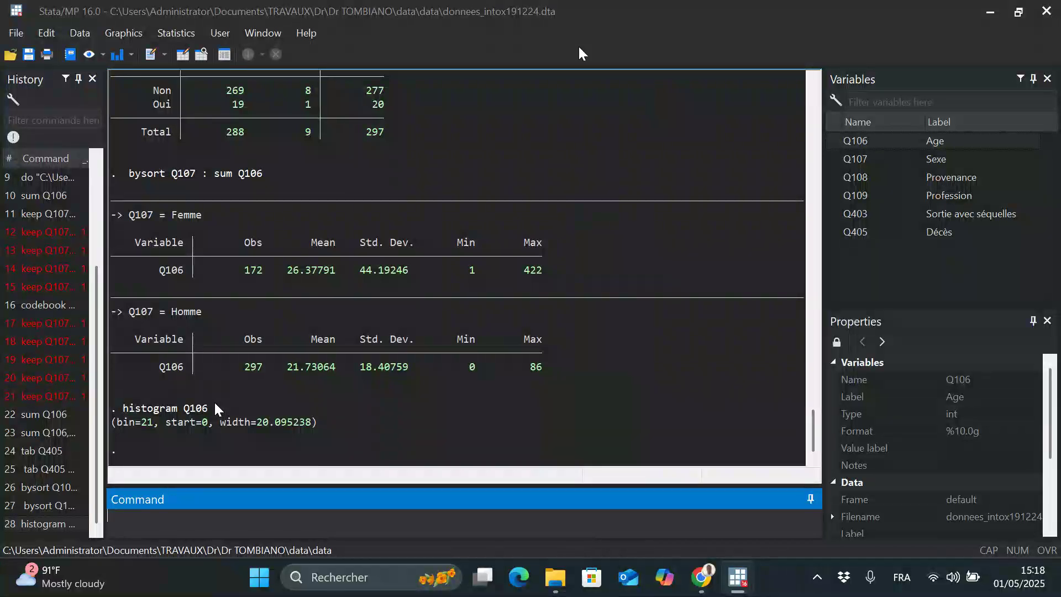
Reuse the histogram command from the results to run "histogram Q106, normal", and minimize the graph window after viewing it
{"action": "left_click_drag", "start_coordinate": [121, 402], "coordinate": [208, 406]}
{"action": "key", "text": "ctrl+c"}
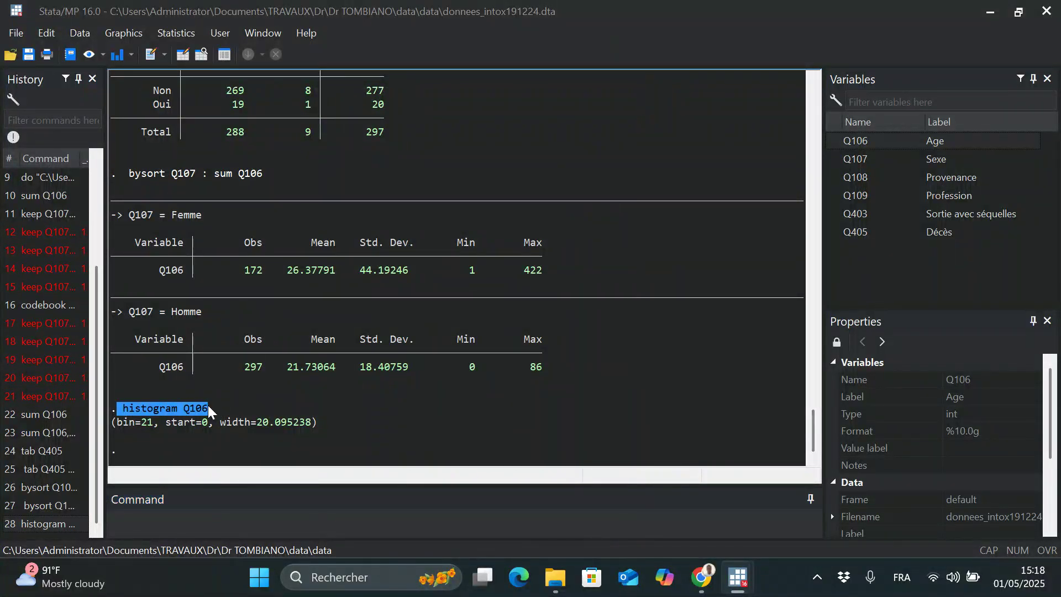
{"action": "left_click", "coordinate": [134, 511]}
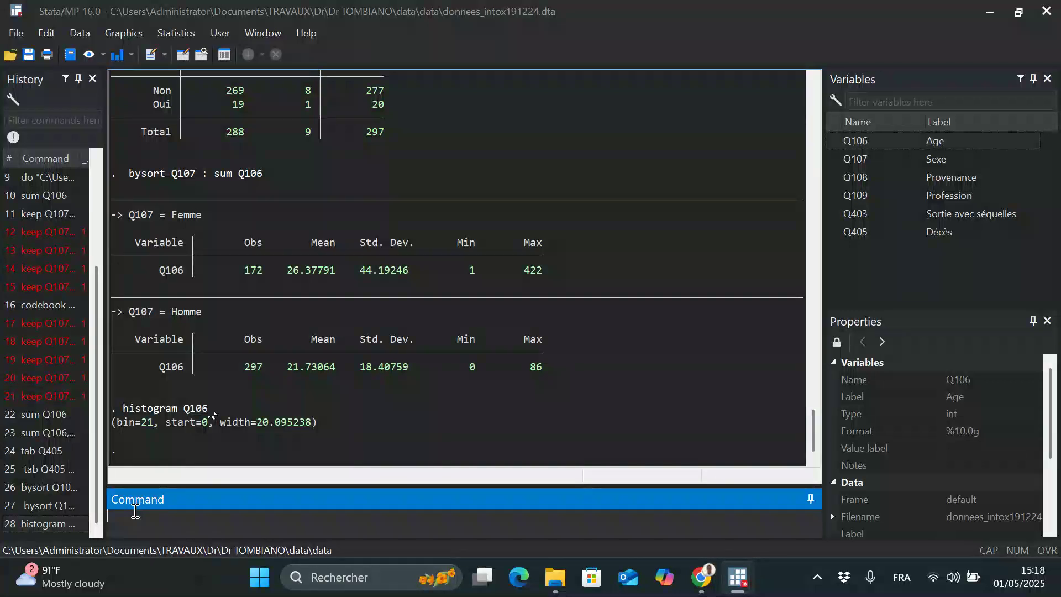
{"action": "key", "text": "ctrl+v"}
{"action": "type", "text": ", "}
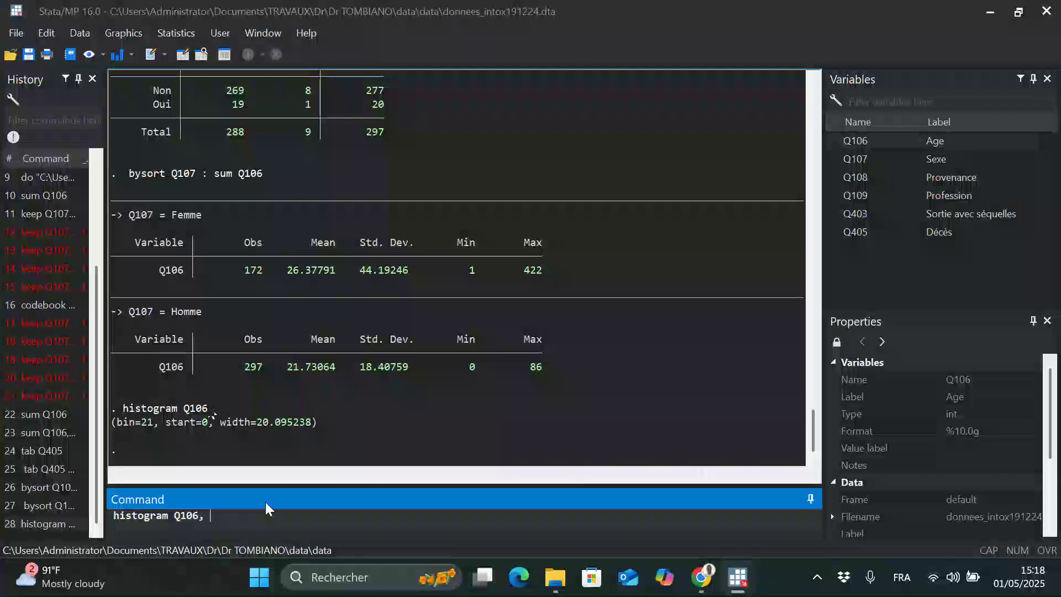
{"action": "type", "text": "normal"}
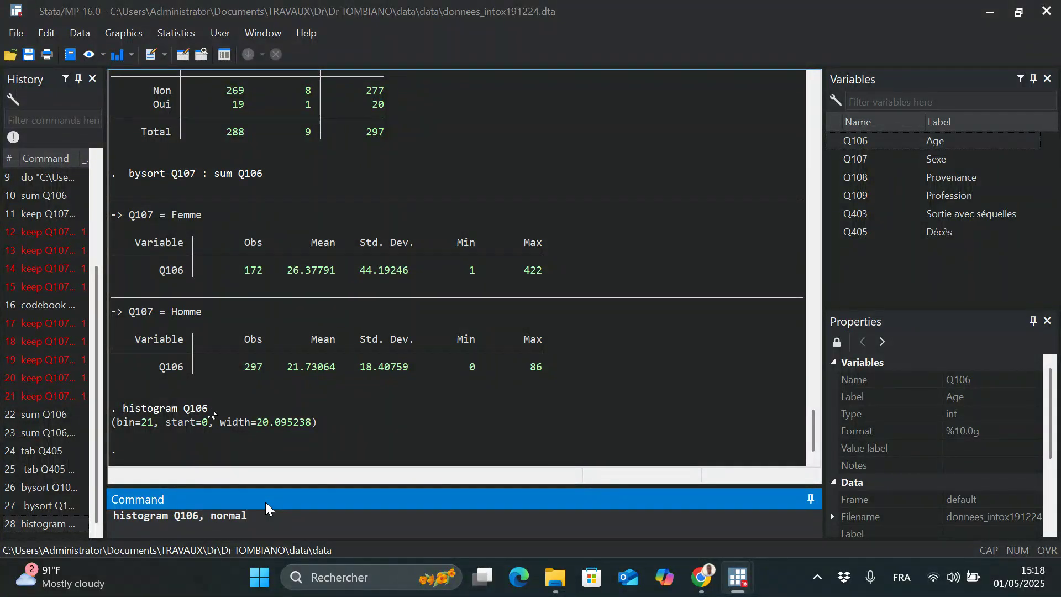
{"action": "key", "text": "Return"}
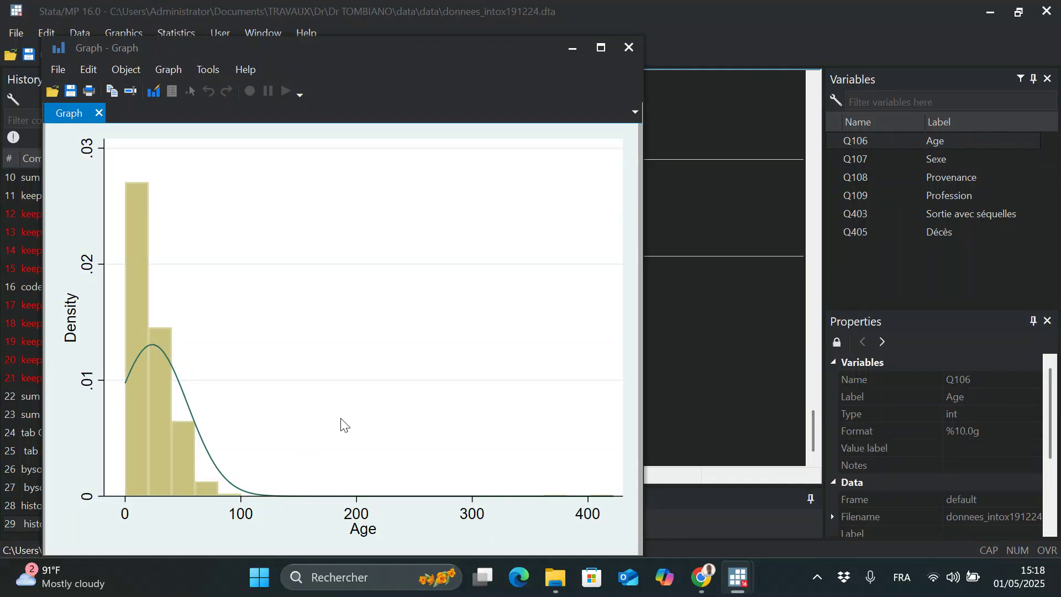
{"action": "left_click", "coordinate": [579, 44]}
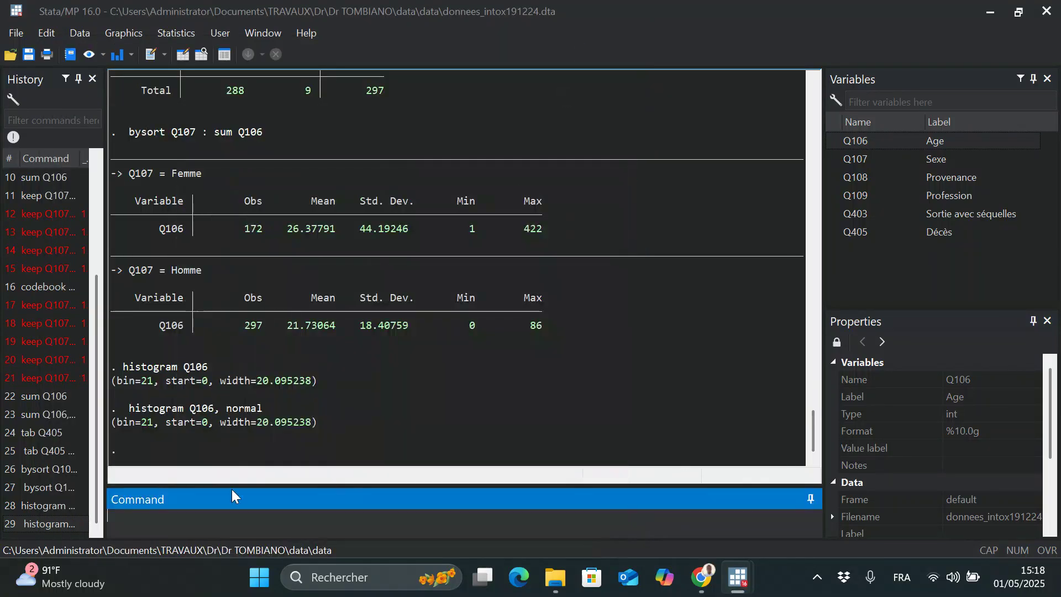
Enter the box plot command "graph box Q106" for the age variable without running it
{"action": "left_click_drag", "start_coordinate": [263, 407], "coordinate": [112, 408]}
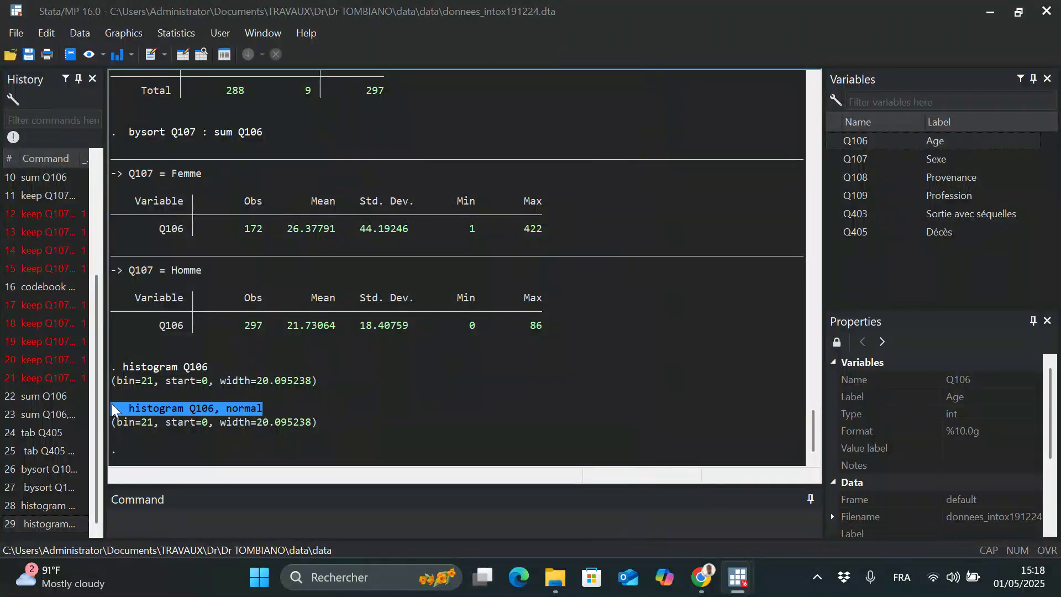
{"action": "left_click", "coordinate": [133, 512]}
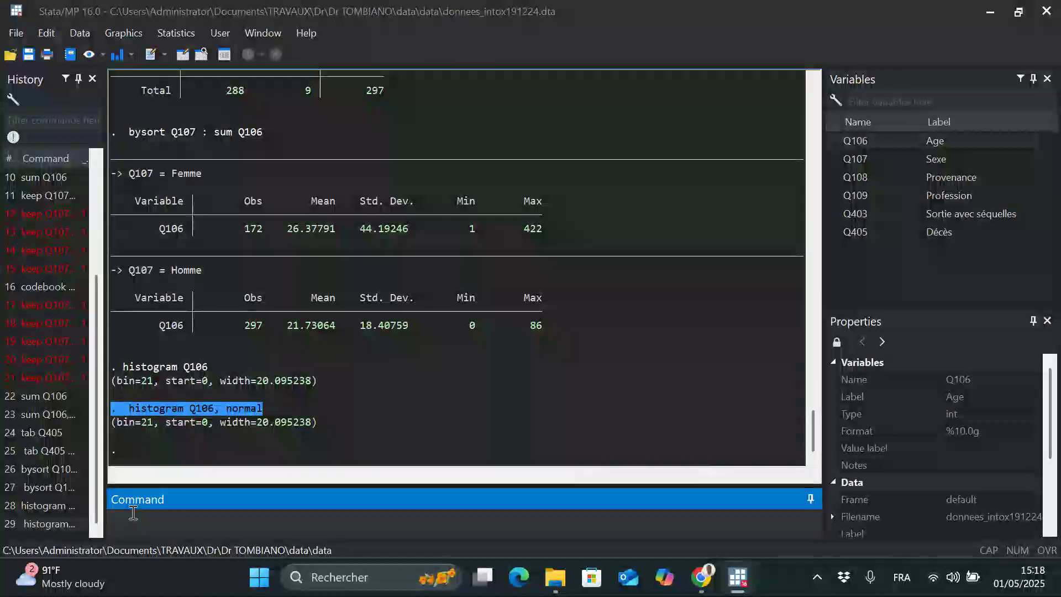
{"action": "type", "text": "gt"}
{"action": "key", "text": "BackSpace"}
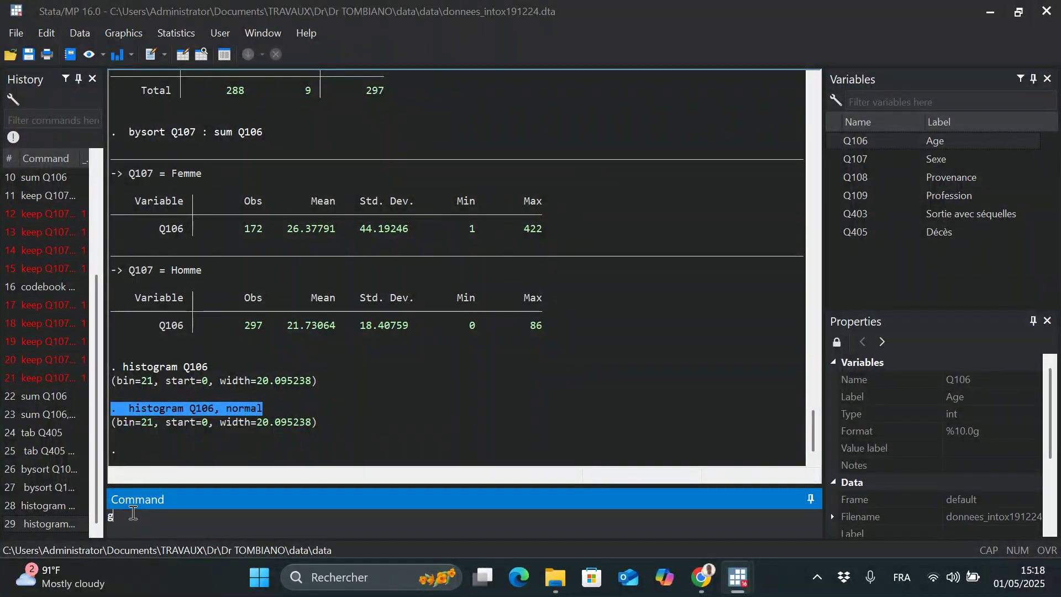
{"action": "type", "text": "raph box"}
{"action": "left_click", "coordinate": [828, 138]}
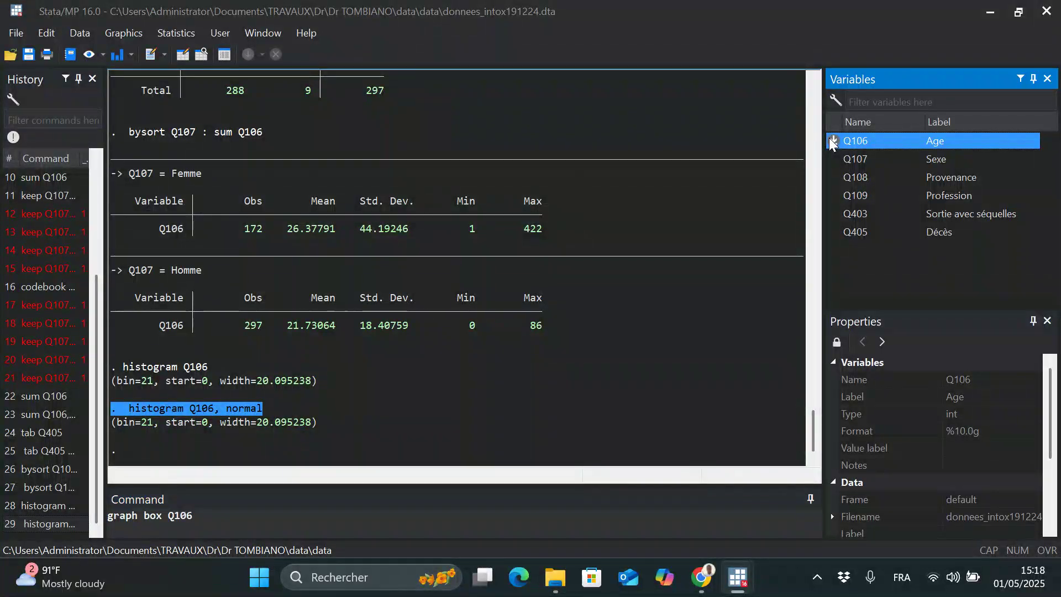
Add the option "over(Q107)" to the box plot command, run it, and shrink the graph window's height to uncover the results
{"action": "left_click", "coordinate": [206, 511]}
{"action": "type", "text": ", ove"}
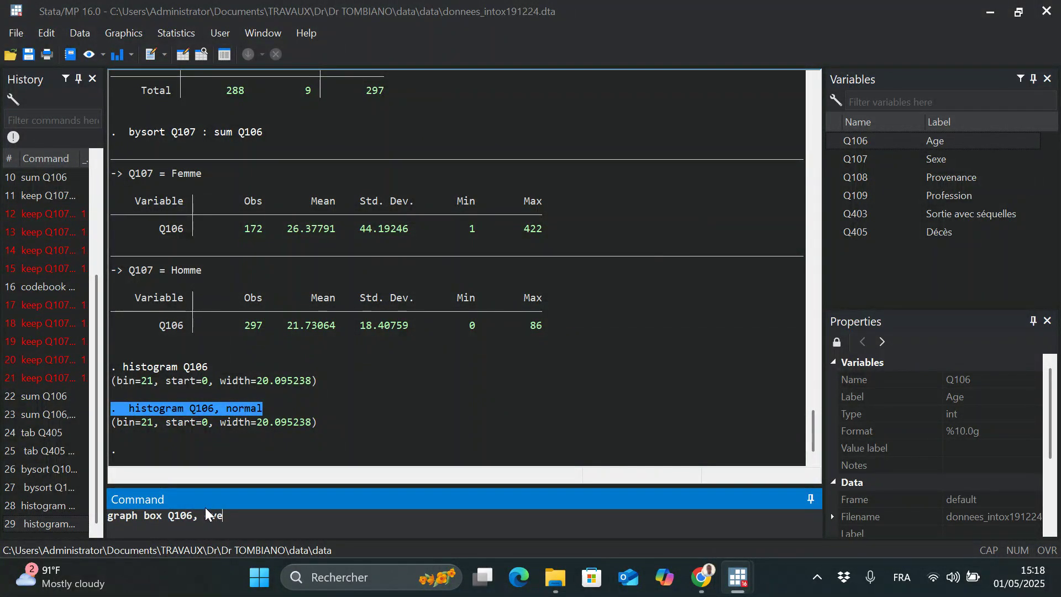
{"action": "type", "text": "r("}
{"action": "mouse_move", "coordinate": [834, 159]}
{"action": "left_click", "coordinate": [834, 158]}
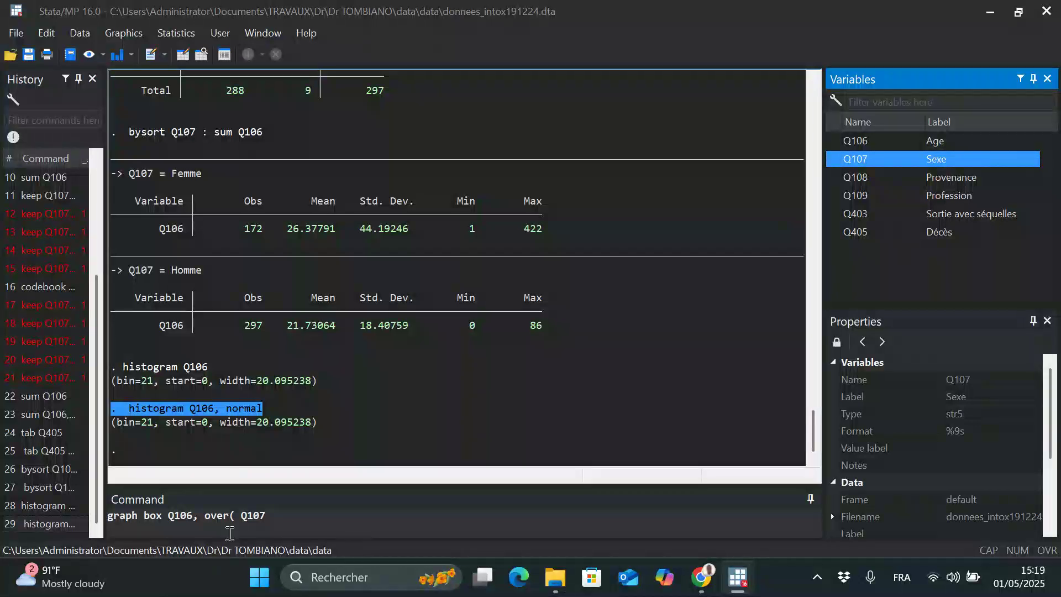
{"action": "left_click", "coordinate": [243, 515]}
{"action": "key", "text": "BackSpace"}
{"action": "type", "text": ")"}
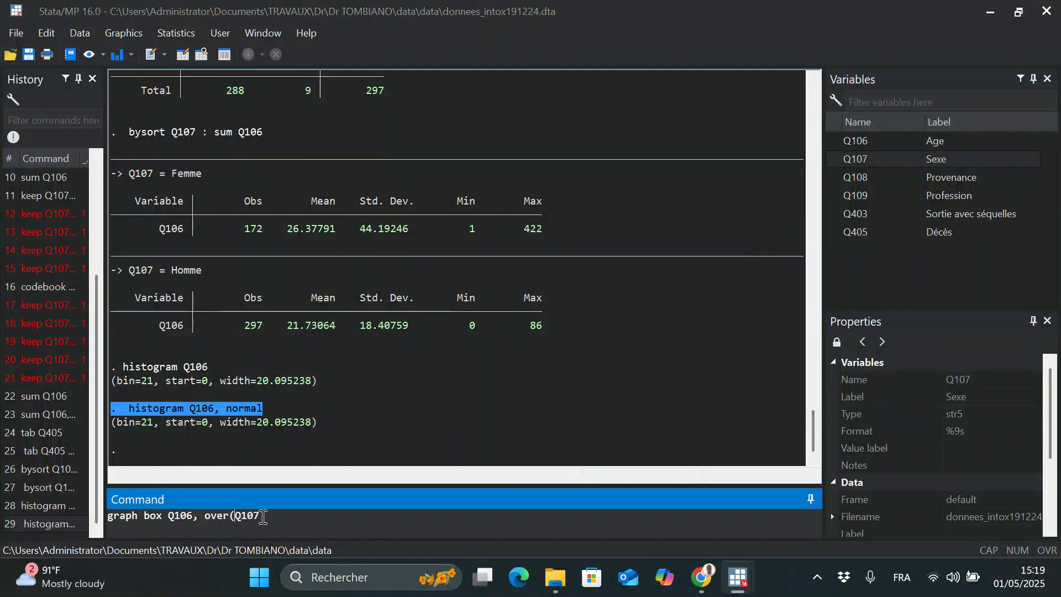
{"action": "key", "text": "Return"}
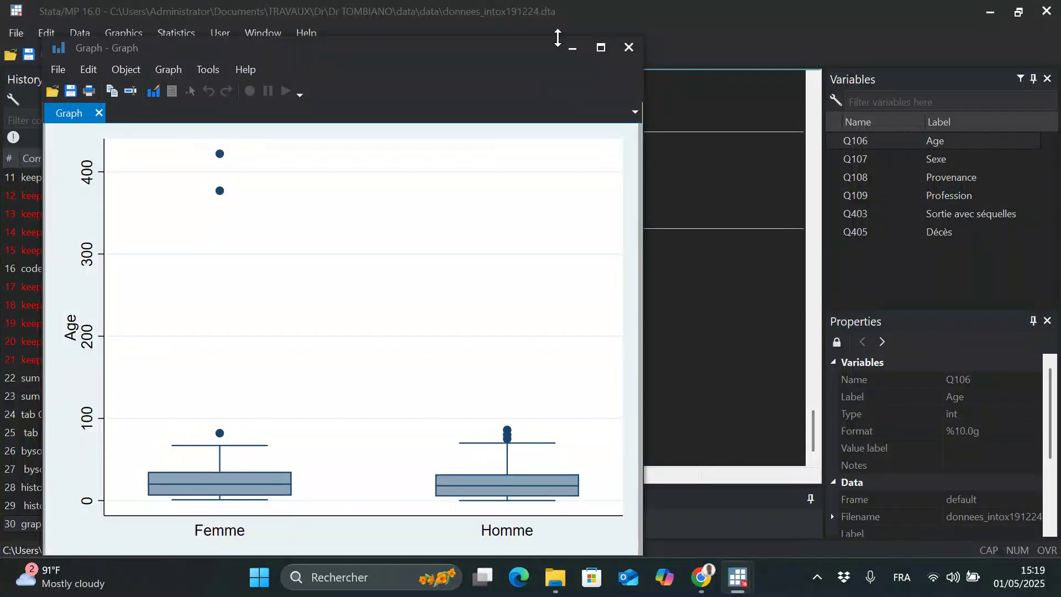
{"action": "left_click_drag", "start_coordinate": [492, 31], "coordinate": [489, 314]}
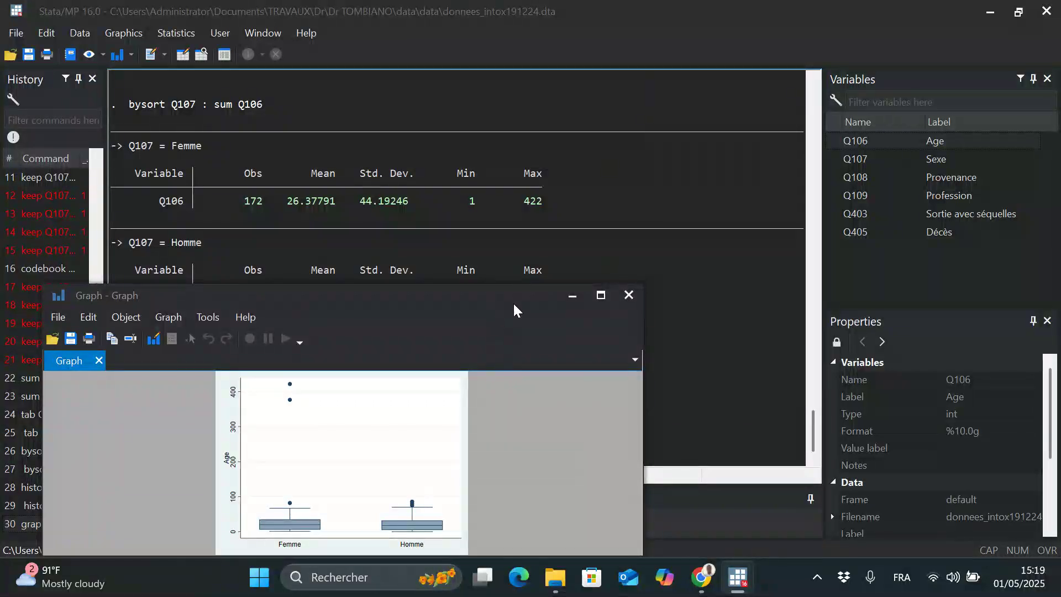
{"action": "left_click_drag", "start_coordinate": [547, 273], "coordinate": [656, 191]}
{"action": "left_click", "coordinate": [655, 191]}
{"action": "left_click_drag", "start_coordinate": [494, 270], "coordinate": [451, 344]}
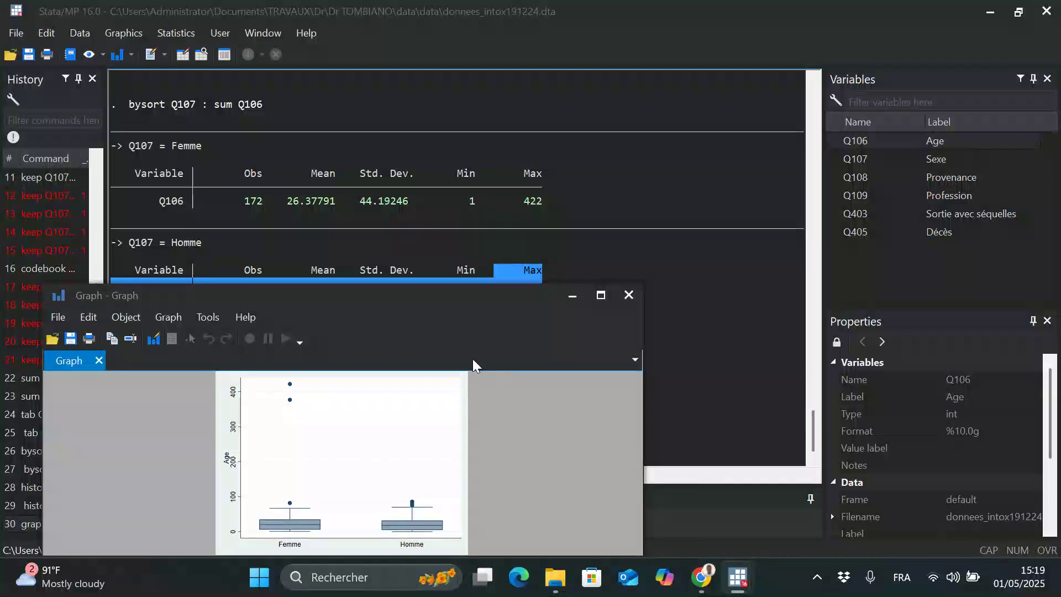
{"action": "left_click", "coordinate": [728, 349]}
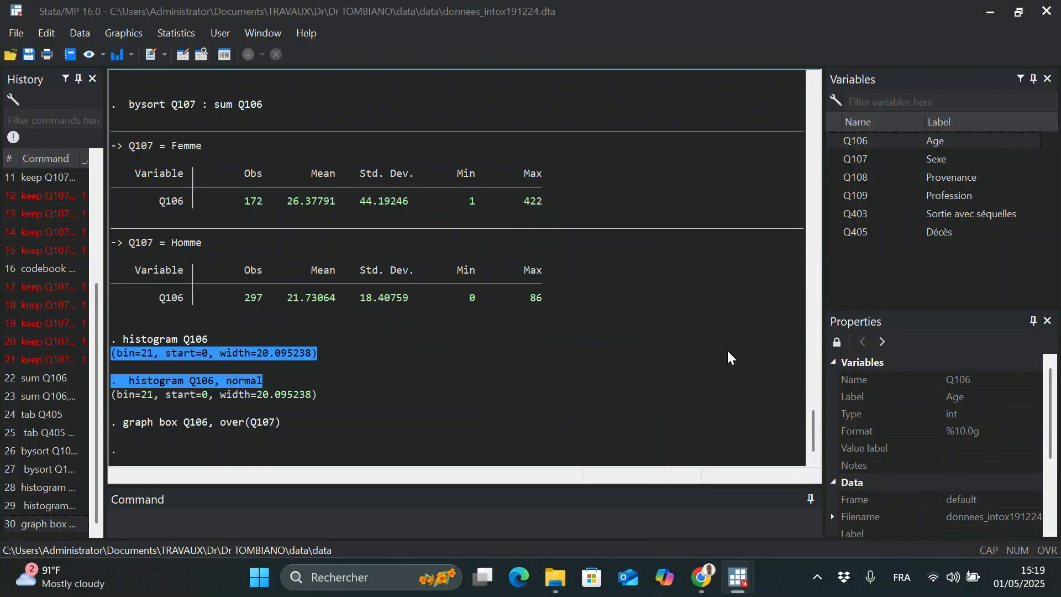
Examine the box plot of age by sex at full-screen size and minimize its window
{"action": "mouse_move", "coordinate": [738, 578]}
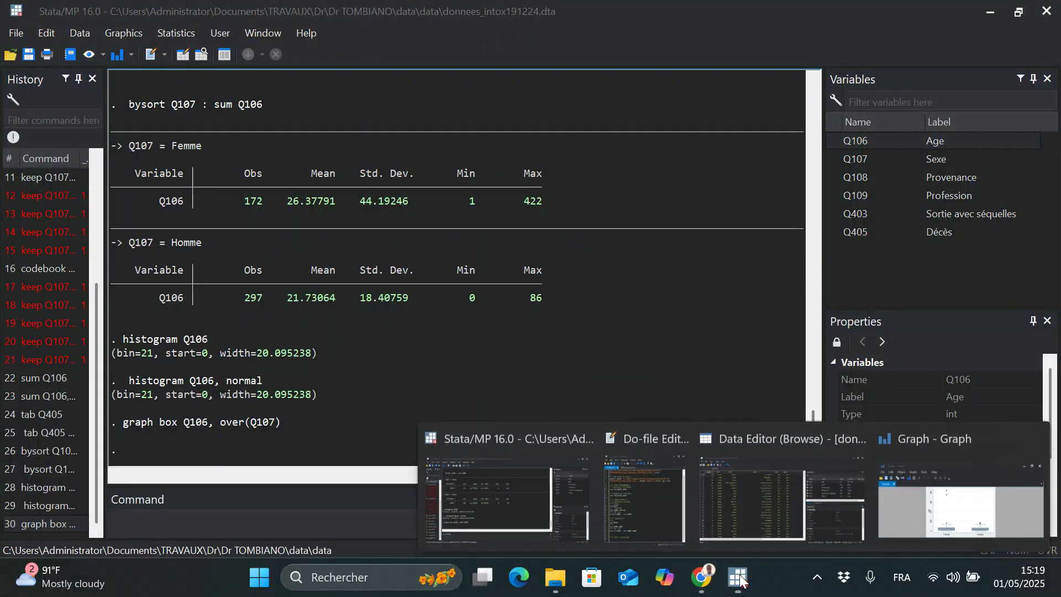
{"action": "left_click", "coordinate": [949, 506]}
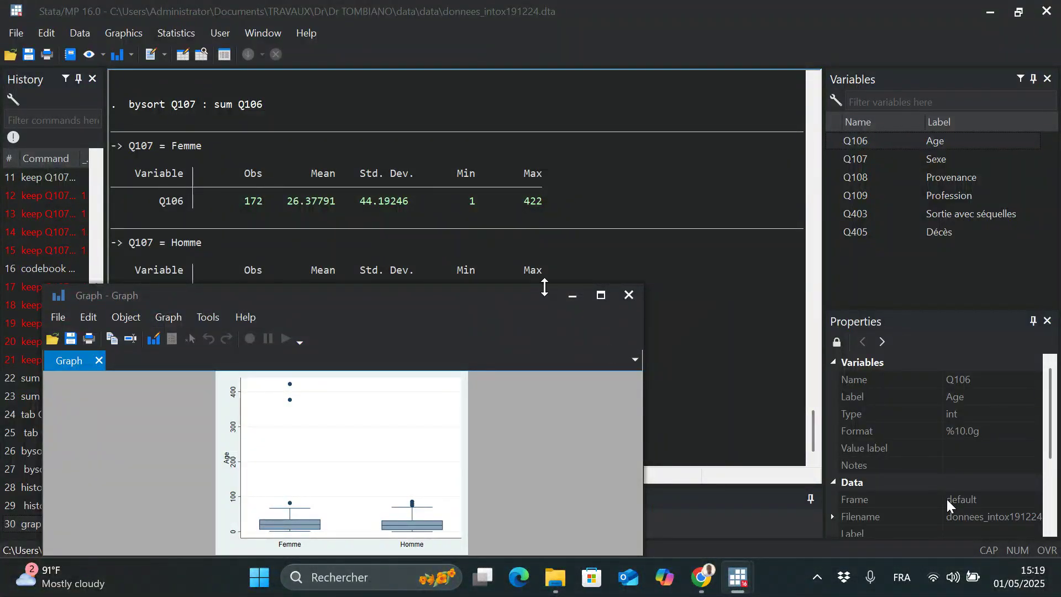
{"action": "left_click", "coordinate": [600, 296]}
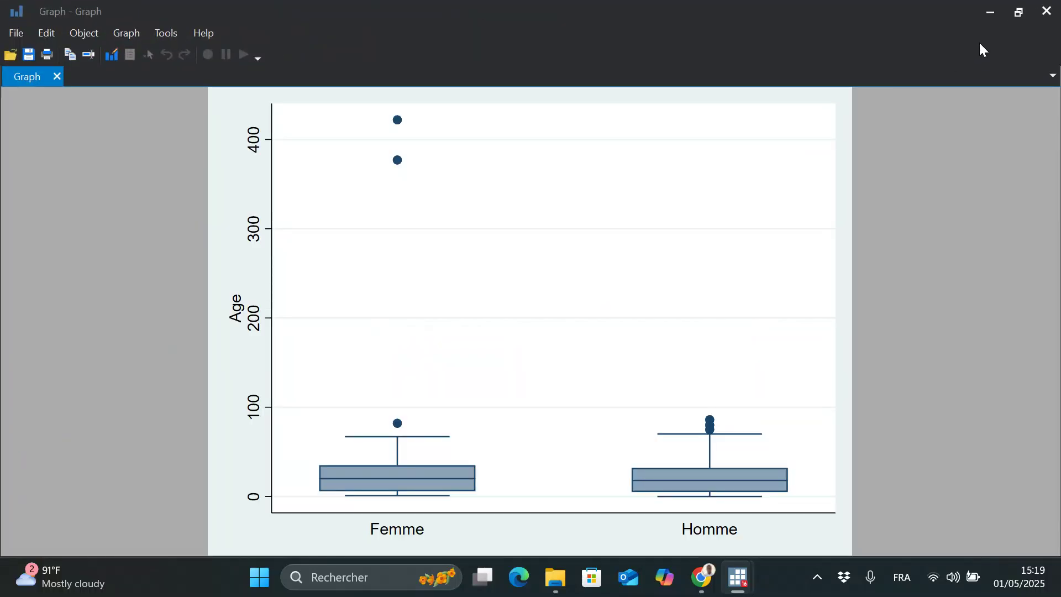
{"action": "left_click", "coordinate": [1021, 12]}
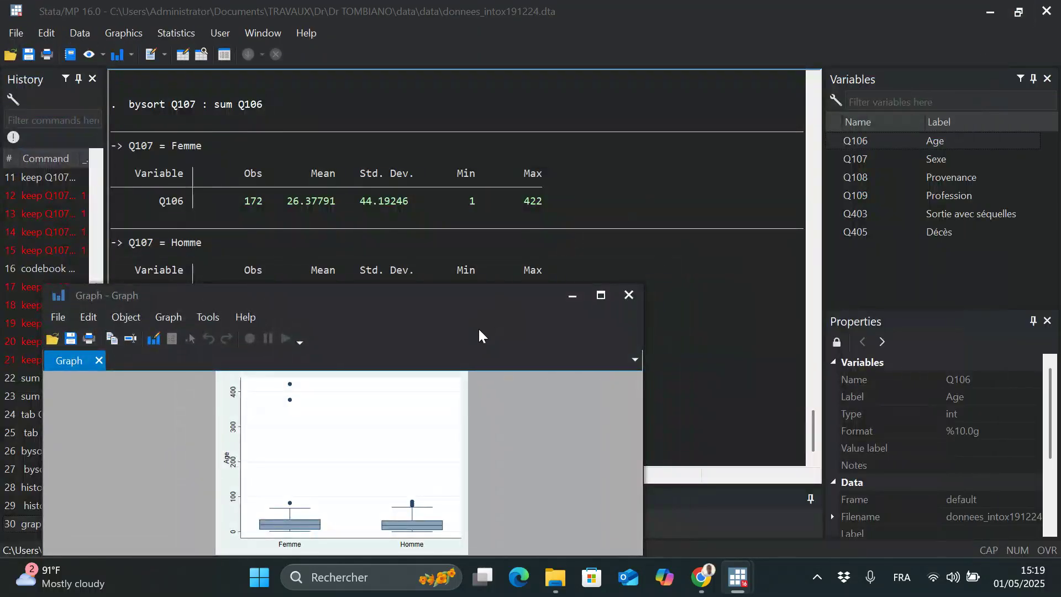
{"action": "left_click", "coordinate": [601, 299]}
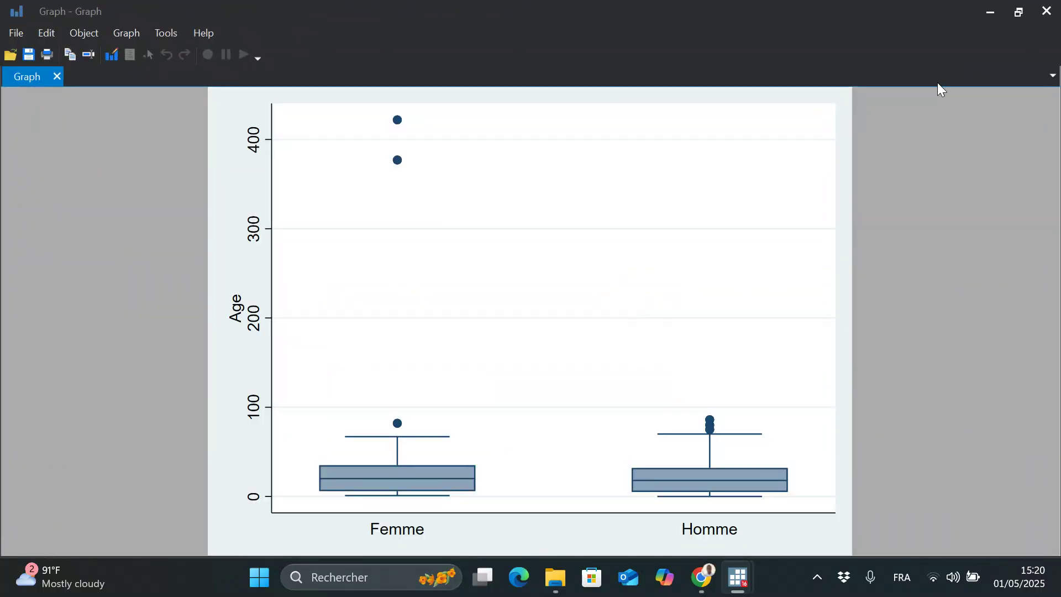
{"action": "left_click", "coordinate": [990, 12]}
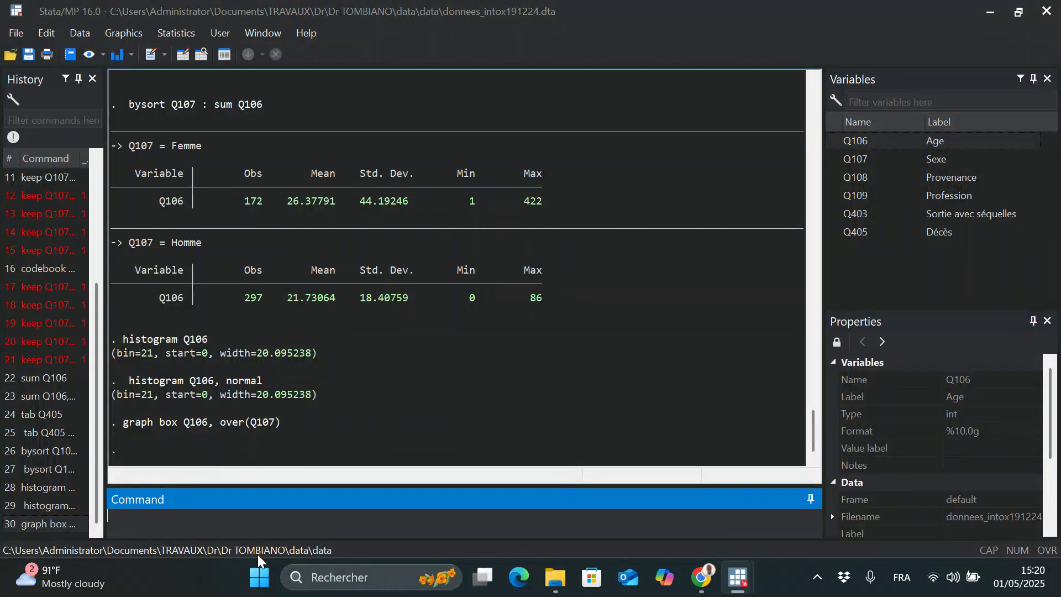
Run "line Q106 Q106" to draw a line graph of age, and minimize the graph window after viewing it enlarged
{"action": "type", "text": "line"}
{"action": "left_click", "coordinate": [835, 141]}
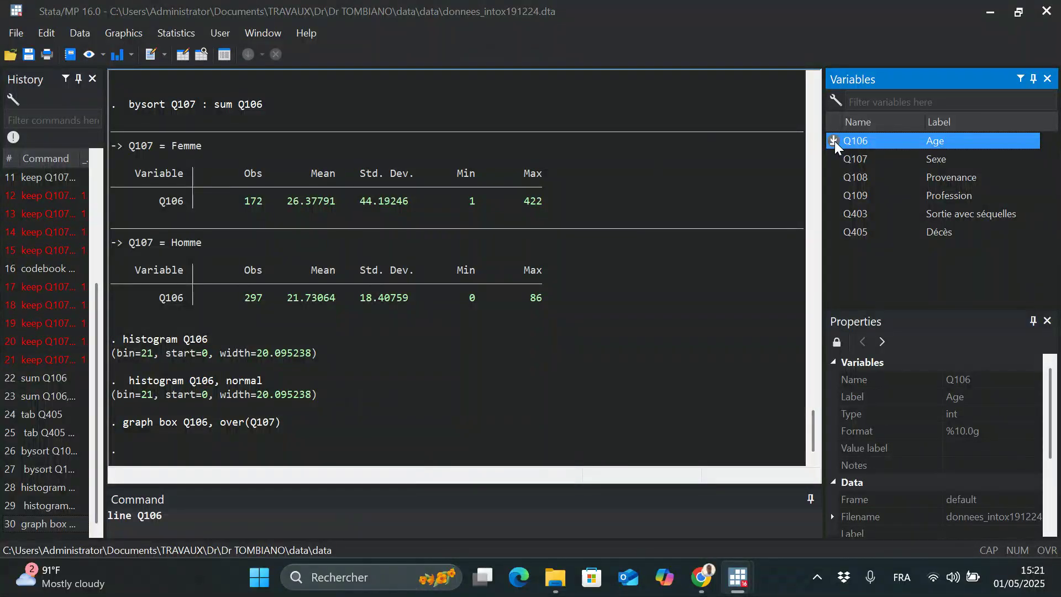
{"action": "left_click", "coordinate": [835, 141]}
{"action": "key", "text": "Return"}
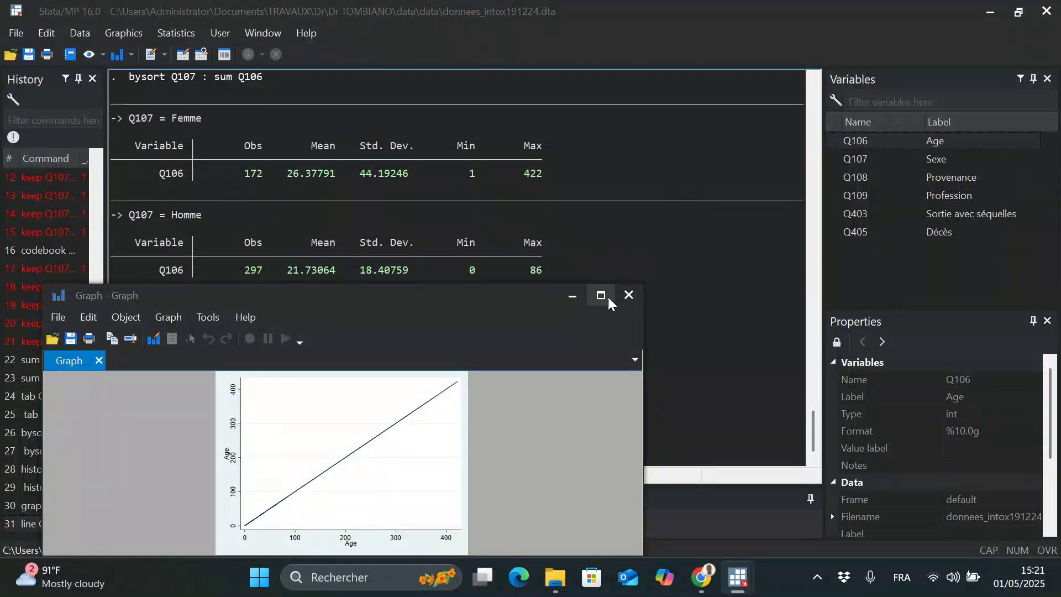
{"action": "left_click", "coordinate": [602, 295]}
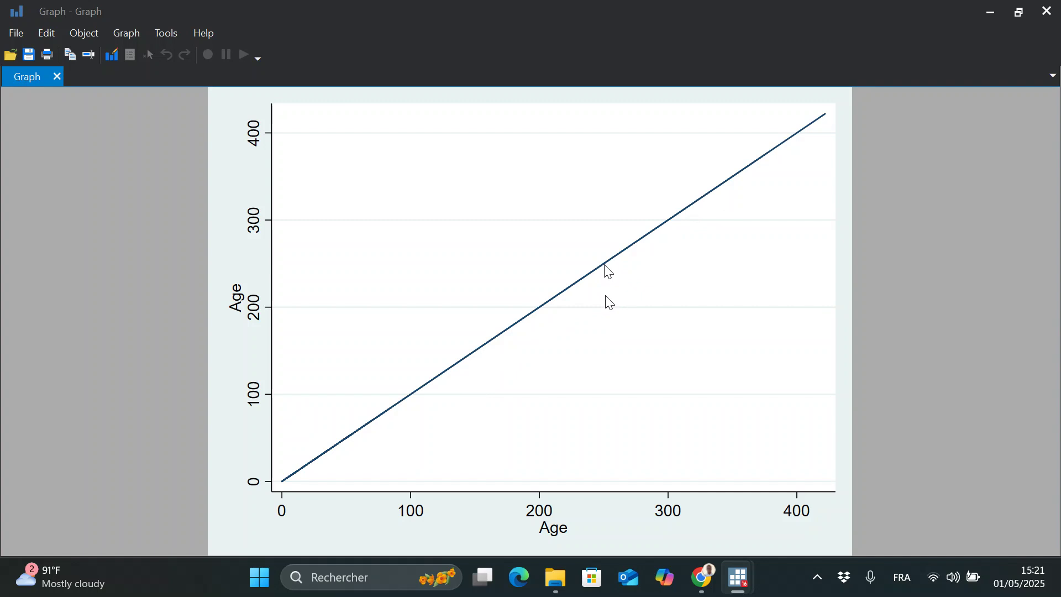
{"action": "left_click", "coordinate": [991, 12]}
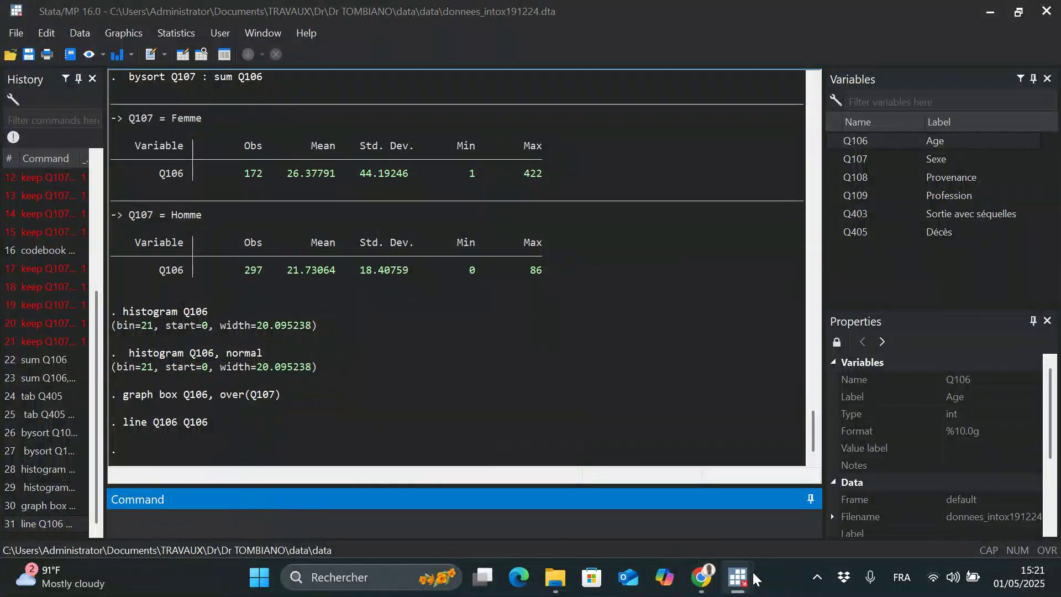
{"action": "mouse_move", "coordinate": [754, 577]}
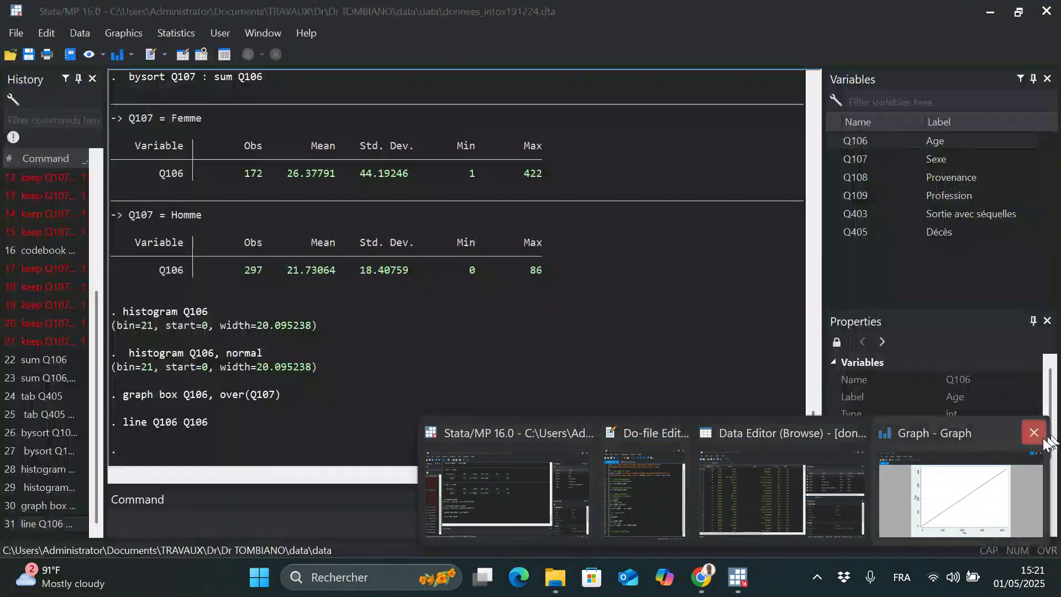
Enter the bar chart command "graph bar (count) Q107" for the sex variable without running it
{"action": "left_click", "coordinate": [203, 514]}
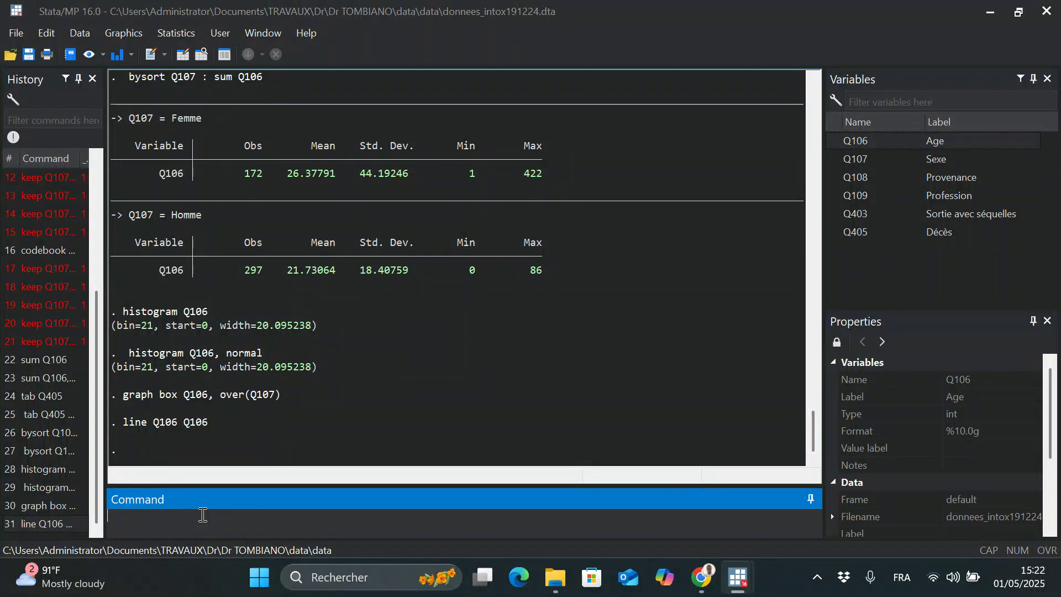
{"action": "type", "text": "p"}
{"action": "key", "text": "BackSpace"}
{"action": "type", "text": "graph bar"}
{"action": "type", "text": "(count)"}
{"action": "left_click", "coordinate": [834, 159]}
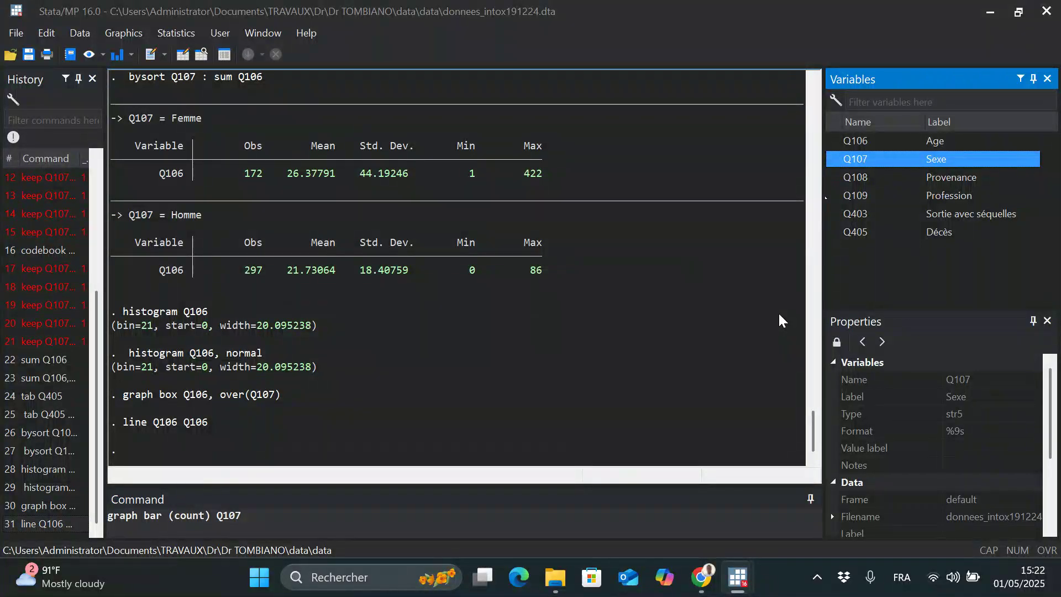
Correct the bar chart command to "graph bar (count), over(Q107)", run it, and minimize the graph after viewing it
{"action": "left_click", "coordinate": [212, 516]}
{"action": "left_click_drag", "start_coordinate": [215, 517], "coordinate": [241, 516]}
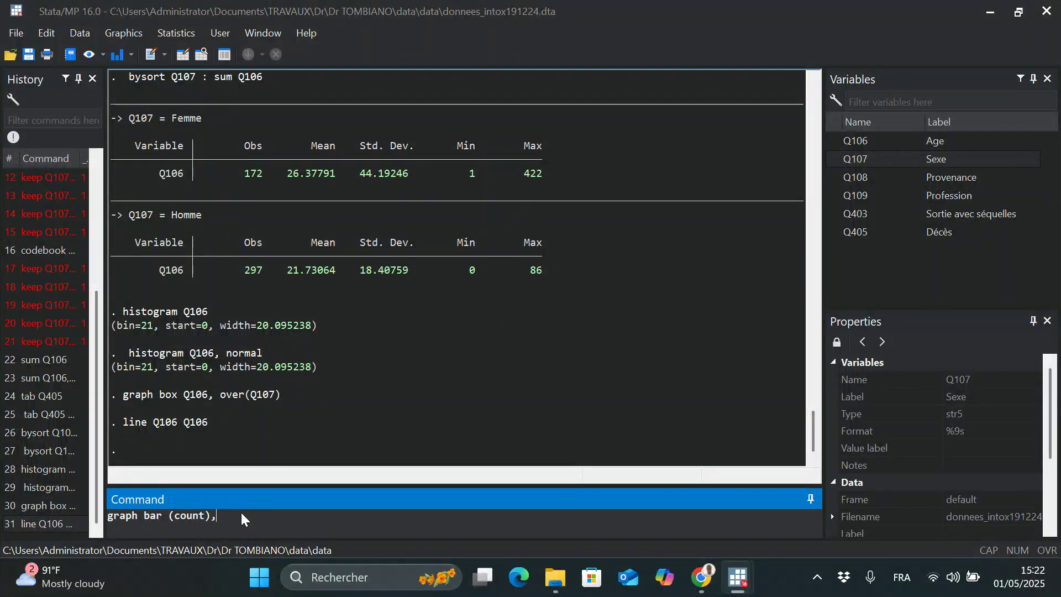
{"action": "type", "text": "ov"}
{"action": "type", "text": ")"}
{"action": "key", "text": "Return"}
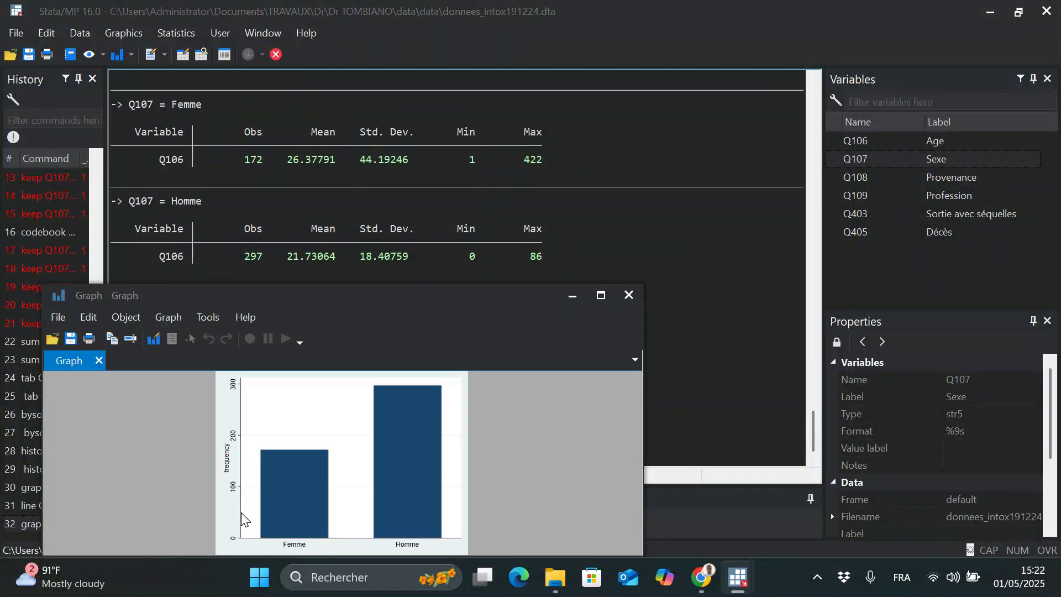
{"action": "left_click", "coordinate": [601, 295]}
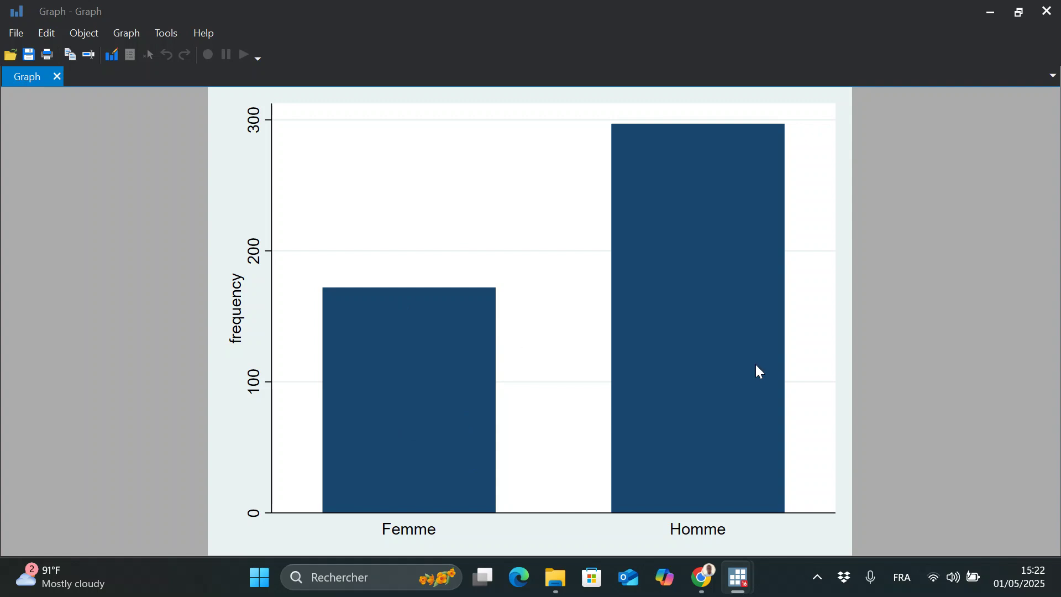
{"action": "left_click", "coordinate": [991, 11]}
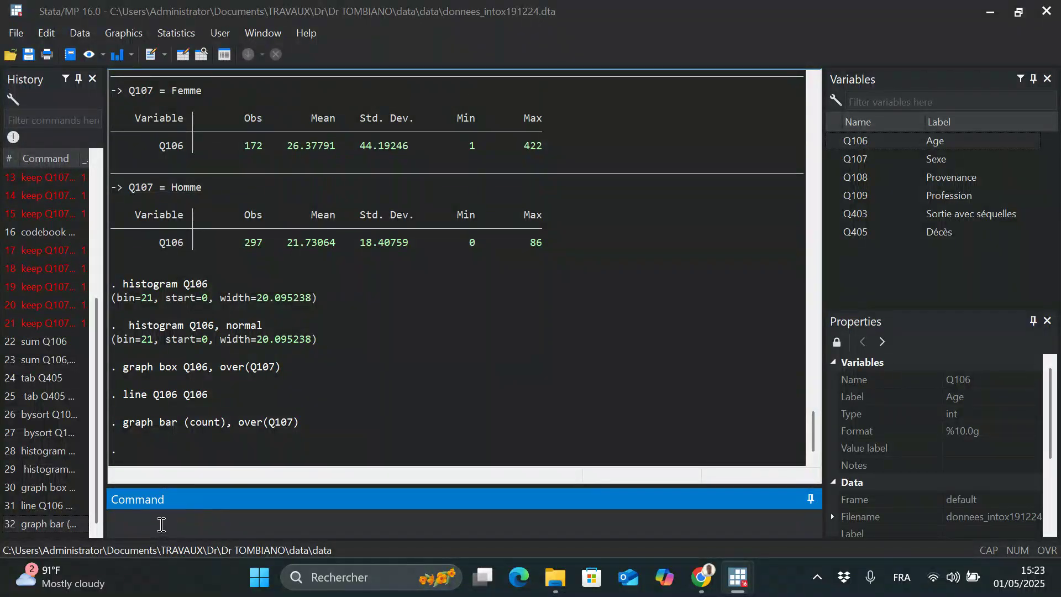
Enter the bar chart command "graph bar (mean) Q106" for the mean age without running it
{"action": "type", "text": "graph bar ("}
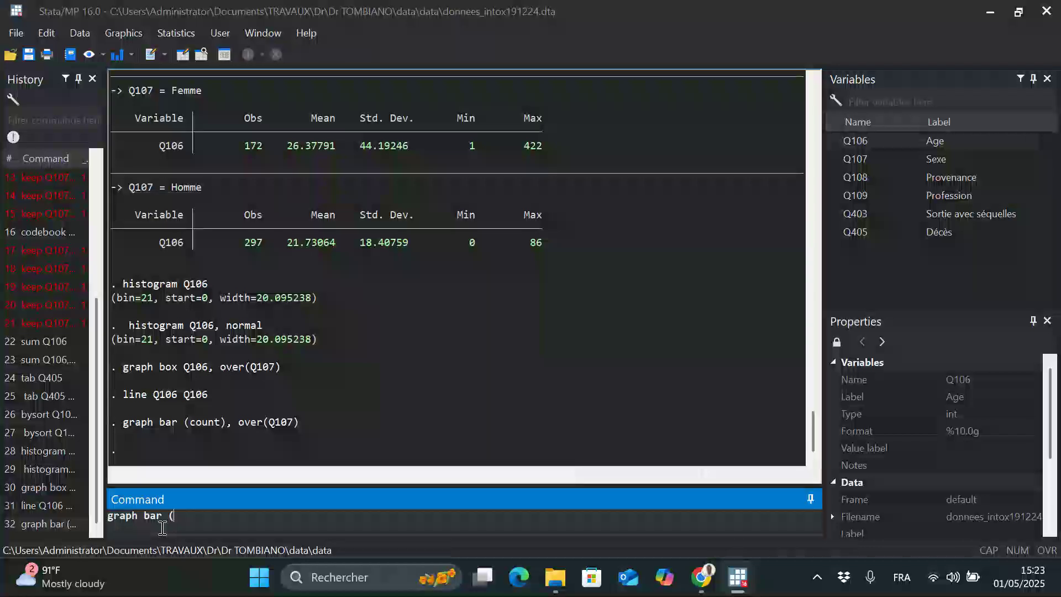
{"action": "type", "text": "mean)"}
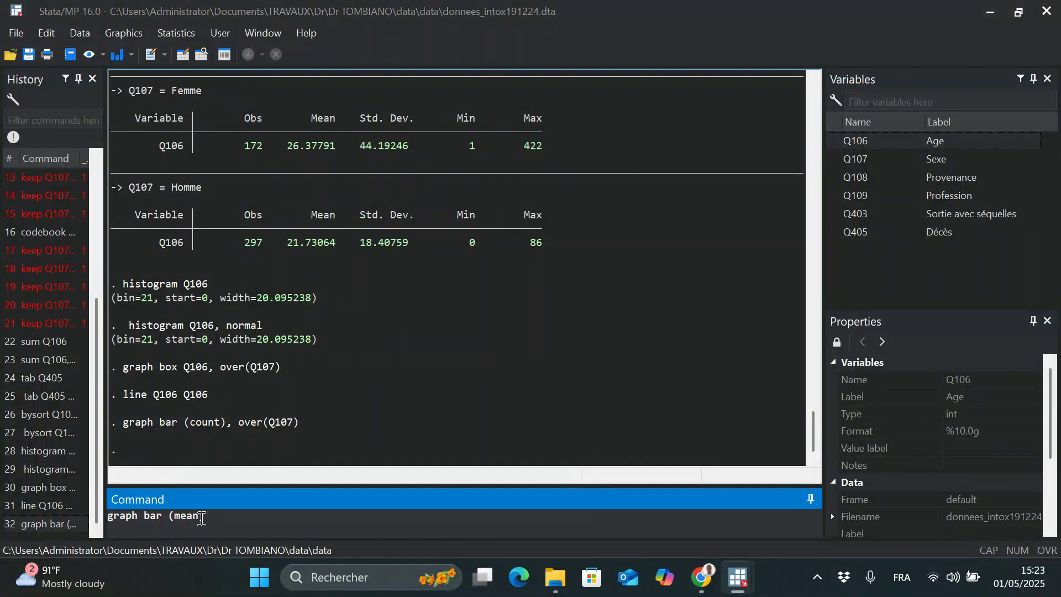
{"action": "left_click", "coordinate": [836, 141]}
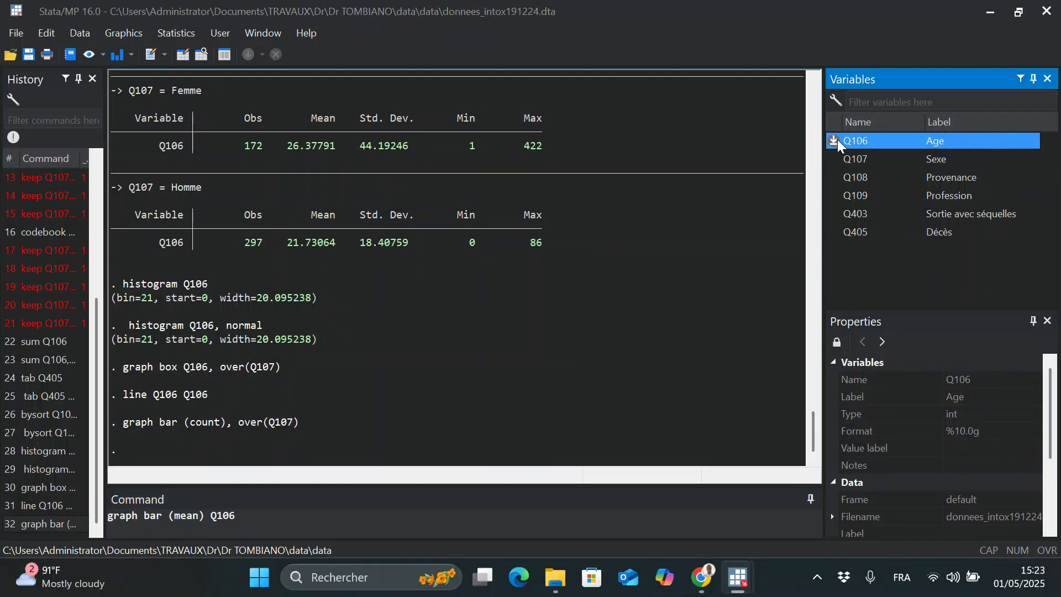
{"action": "left_click", "coordinate": [236, 521]}
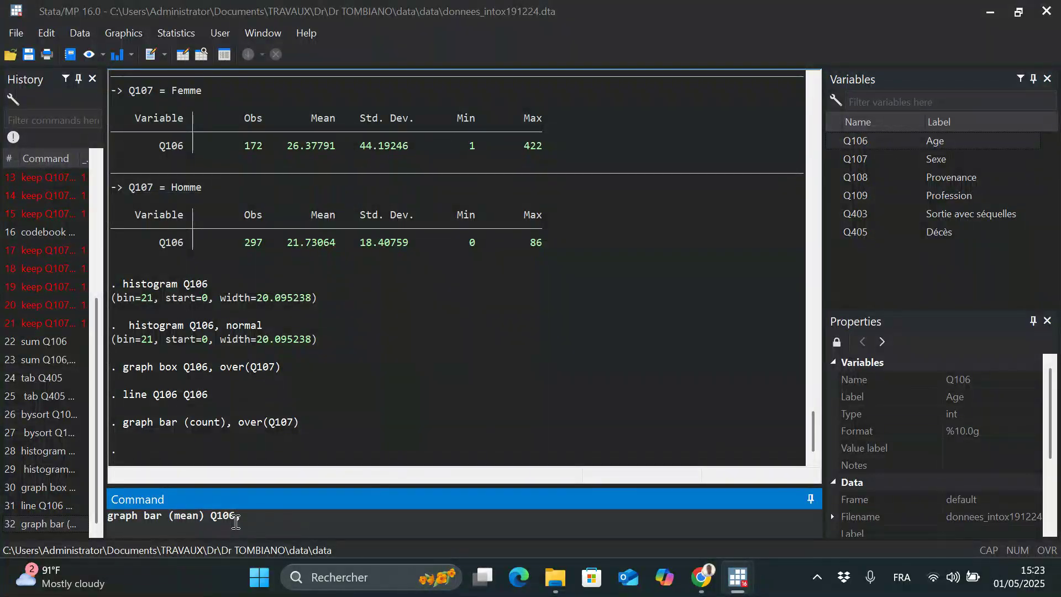
Add the option "over(Q107)" to the mean-age bar chart command, run it, and minimize the graph after viewing it
{"action": "type", "text": ", over("}
{"action": "left_click", "coordinate": [839, 157]}
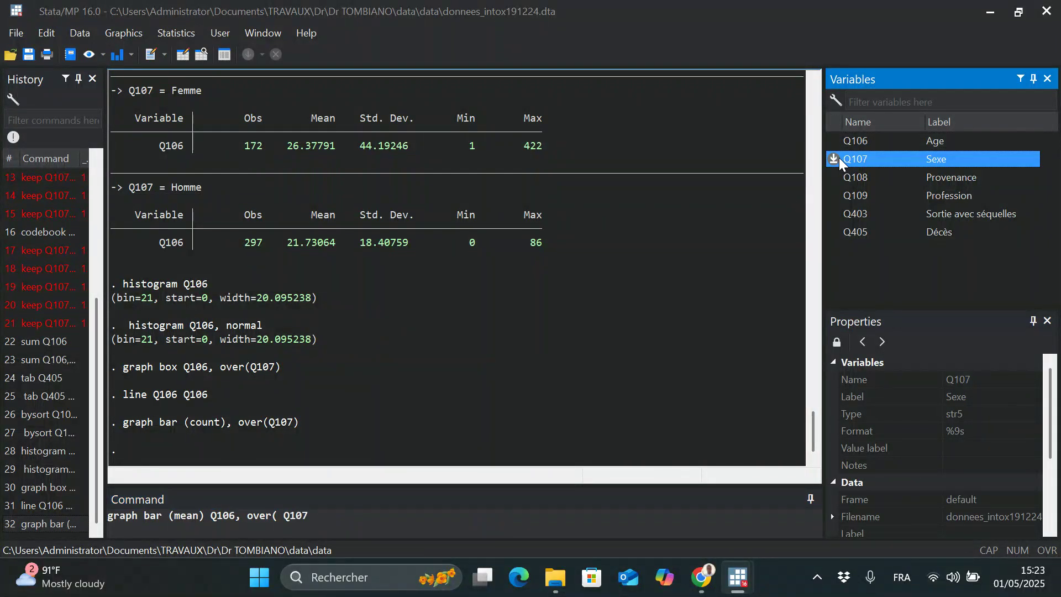
{"action": "left_click", "coordinate": [284, 515]}
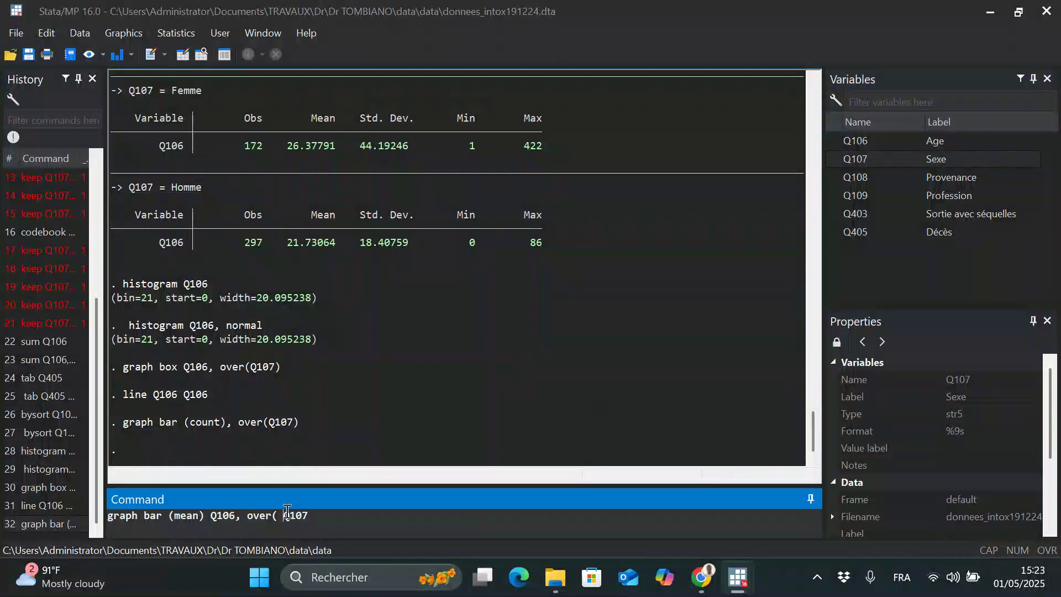
{"action": "key", "text": "BackSpace"}
{"action": "type", "text": ")"}
{"action": "key", "text": "Return"}
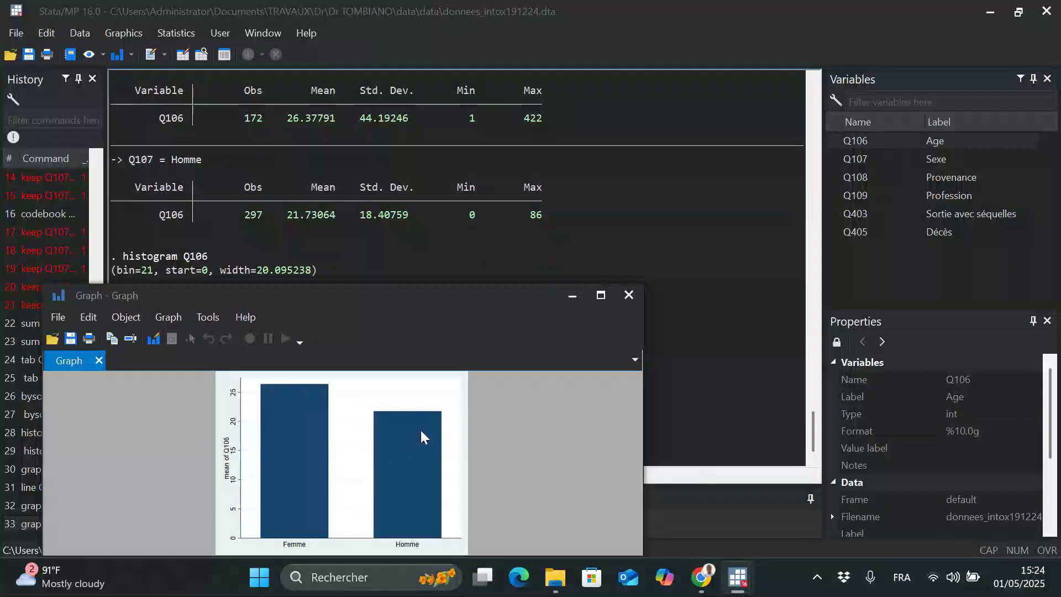
{"action": "left_click", "coordinate": [601, 298]}
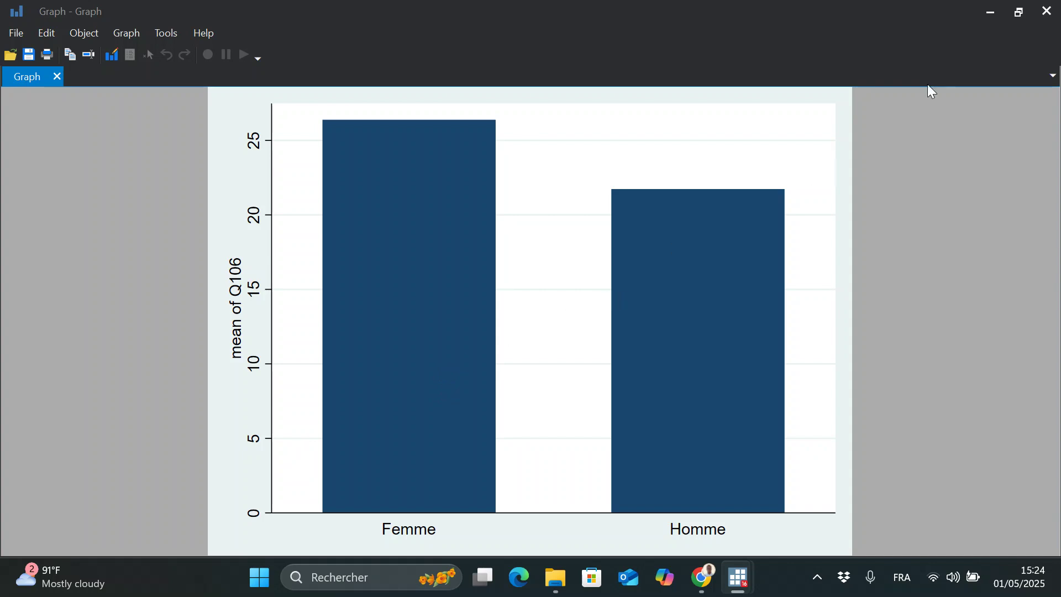
{"action": "mouse_move", "coordinate": [1023, 13]}
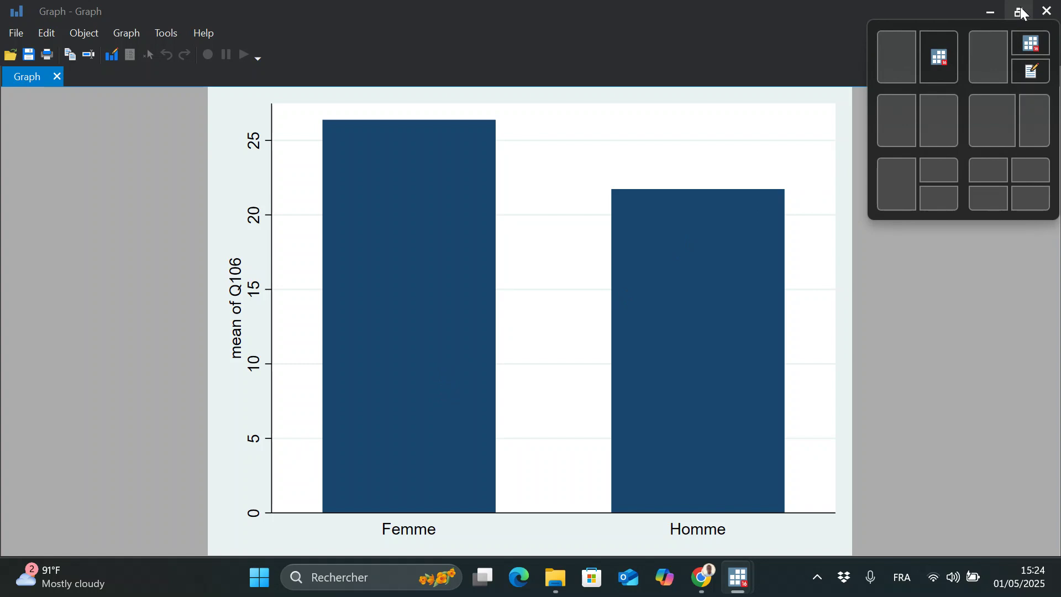
{"action": "left_click", "coordinate": [991, 6]}
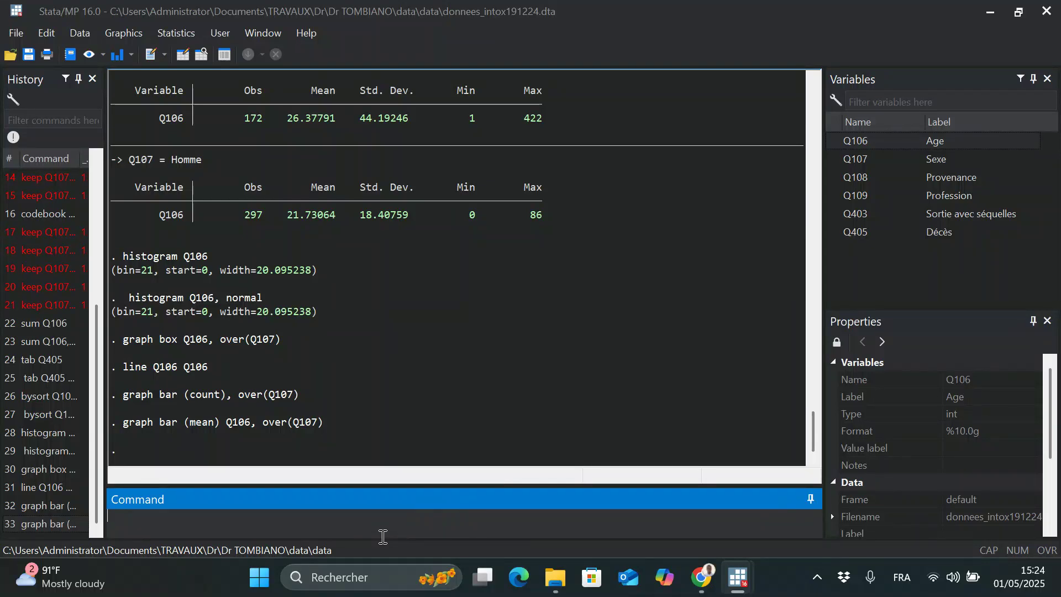
Try to draw a pie chart of deaths by running "graph pie (count), over(Q405)"
{"action": "type", "text": "graph pie (count), ov"}
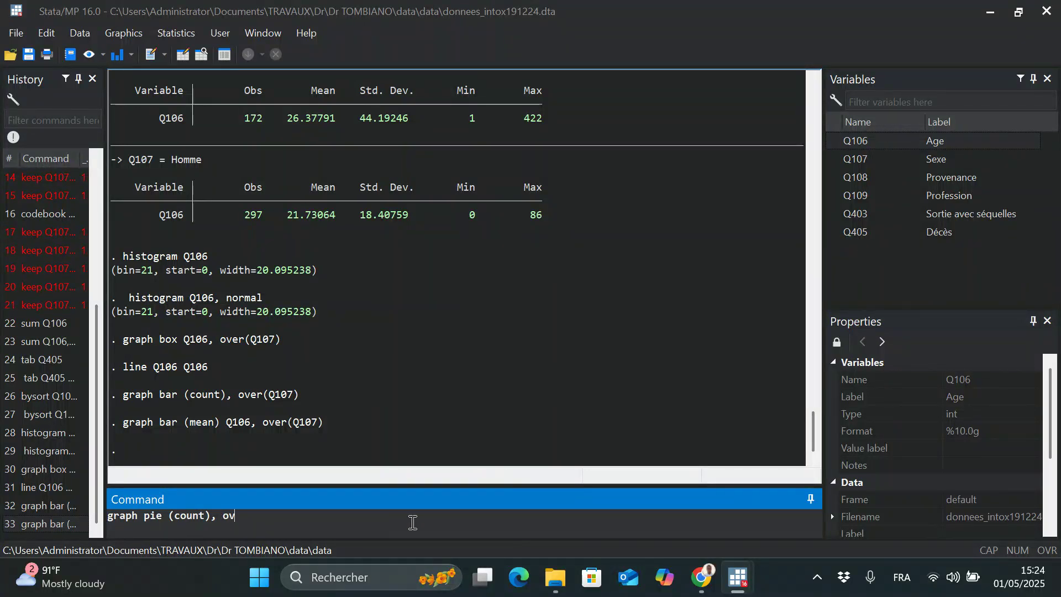
{"action": "type", "text": "er("}
{"action": "left_click", "coordinate": [834, 232]}
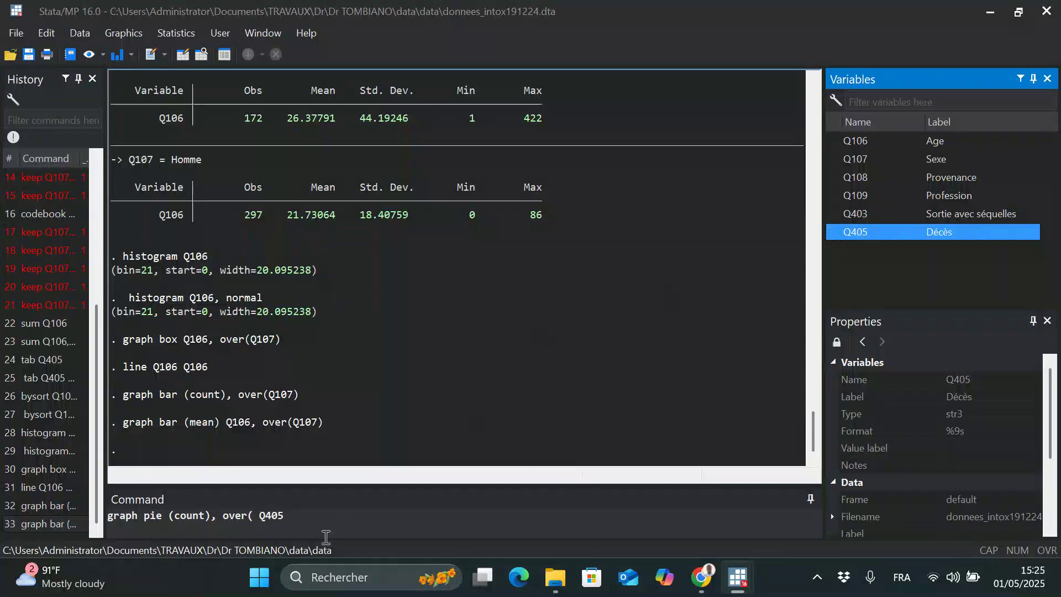
{"action": "left_click", "coordinate": [263, 522]}
{"action": "key", "text": "BackSpace"}
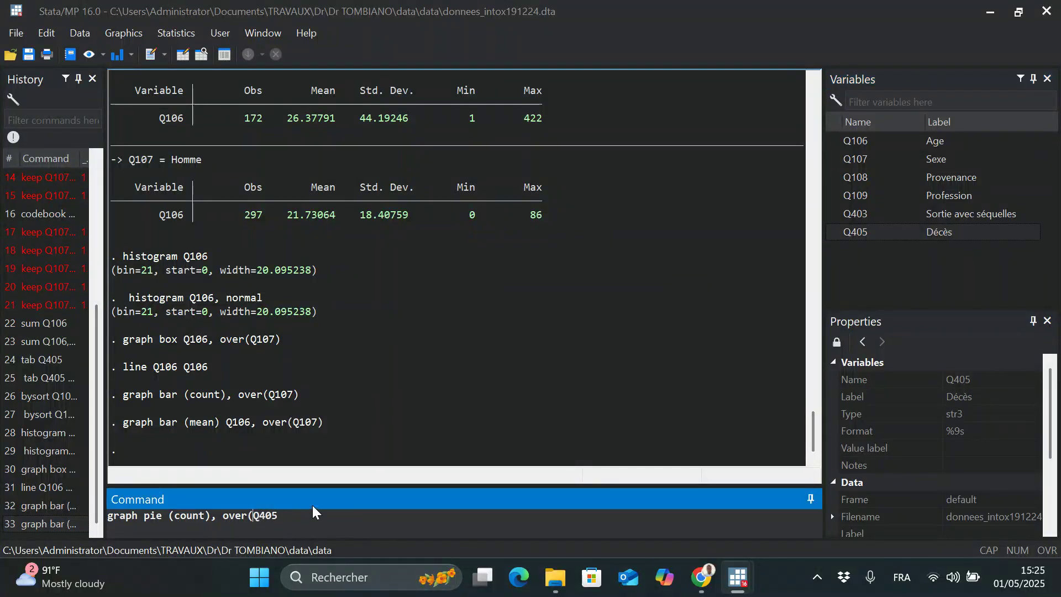
{"action": "type", "text": ")"}
{"action": "key", "text": "Return"}
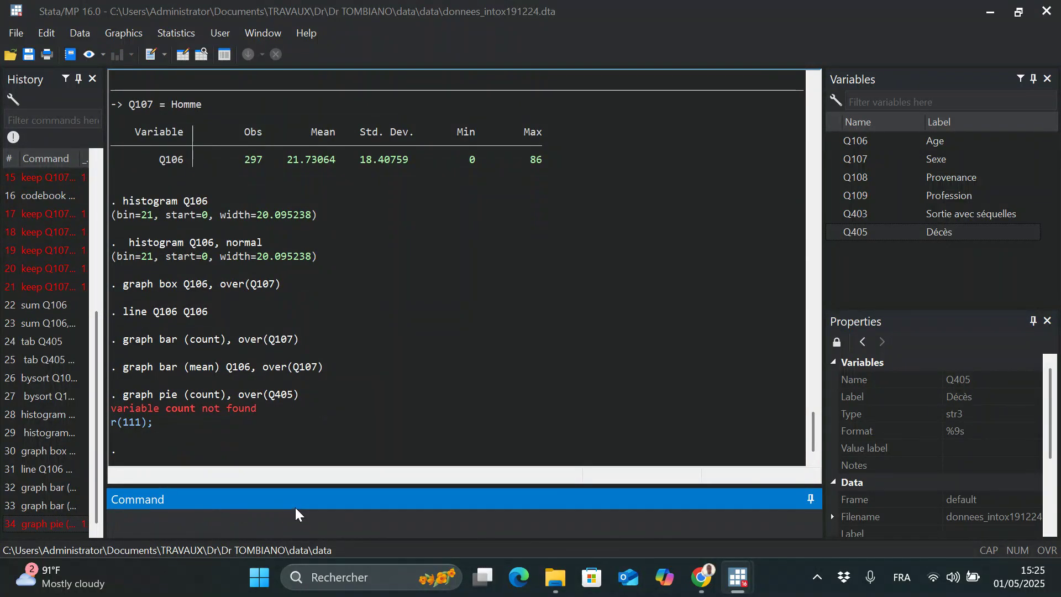
Recall the failed pie chart command, try Q405 after "(count)", and strip both to leave "graph pie , over(Q405)" without running it
{"action": "left_click", "coordinate": [44, 522]}
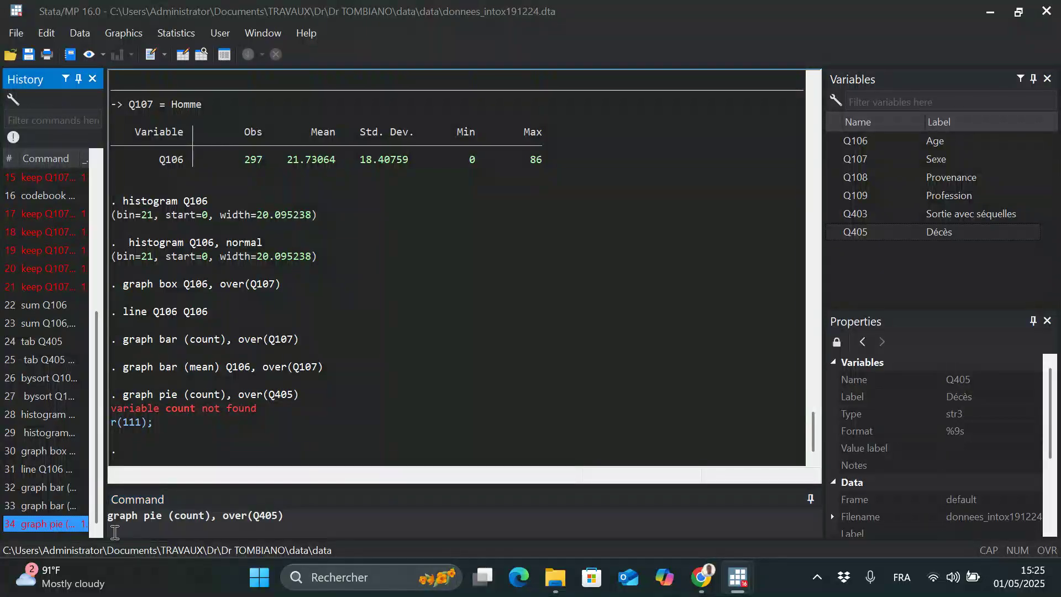
{"action": "left_click", "coordinate": [192, 522]}
{"action": "left_click", "coordinate": [214, 515]}
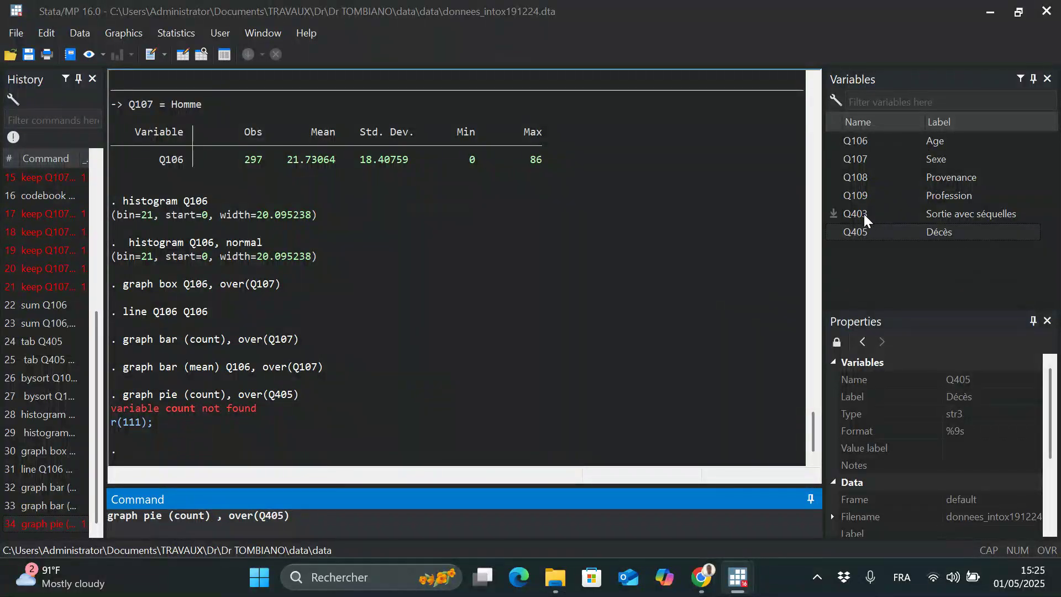
{"action": "left_click", "coordinate": [834, 232]}
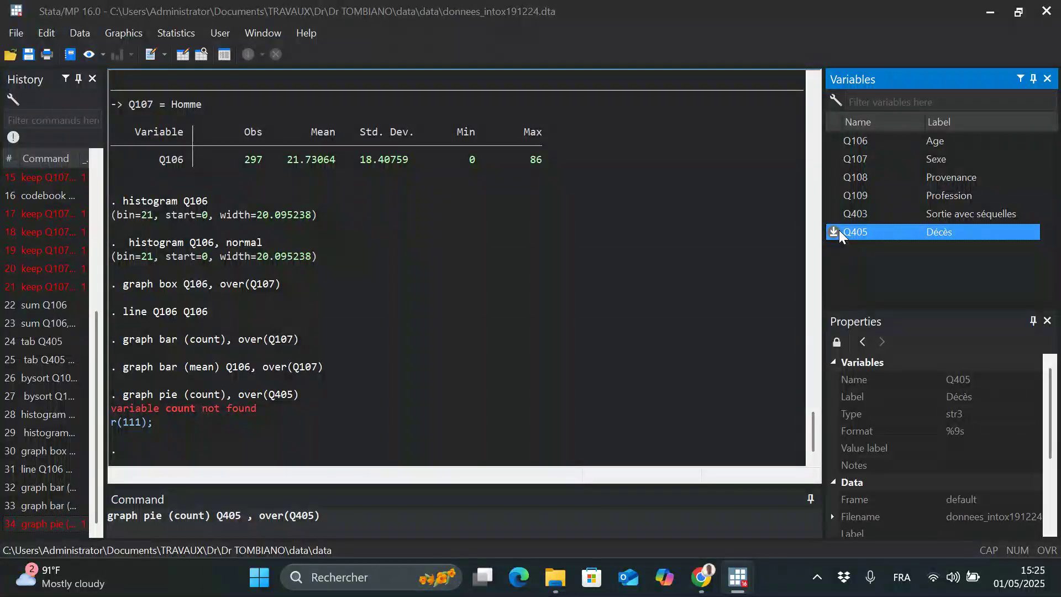
{"action": "left_click", "coordinate": [244, 517]}
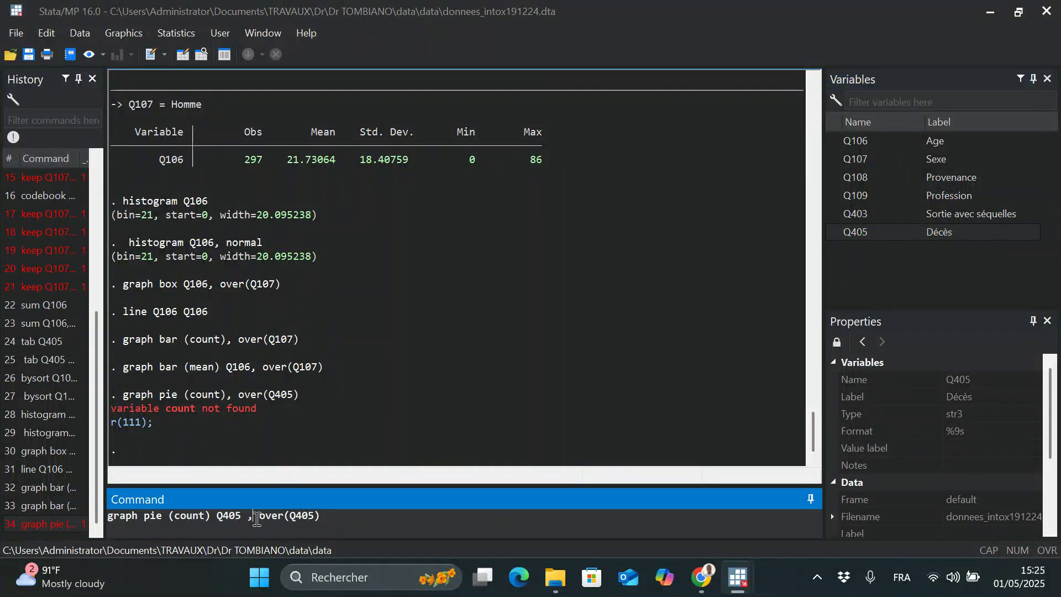
{"action": "key", "text": "BackSpace"}
{"action": "key", "text": "BackSpace"}
{"action": "key", "text": "BackSpace"}
{"action": "key", "text": "BackSpace"}
{"action": "key", "text": "BackSpace"}
{"action": "key", "text": "BackSpace"}
{"action": "key", "text": "BackSpace"}
{"action": "key", "text": "BackSpace"}
{"action": "key", "text": "BackSpace"}
{"action": "key", "text": "BackSpace"}
{"action": "key", "text": "BackSpace"}
{"action": "key", "text": "BackSpace"}
{"action": "key", "text": "BackSpace"}
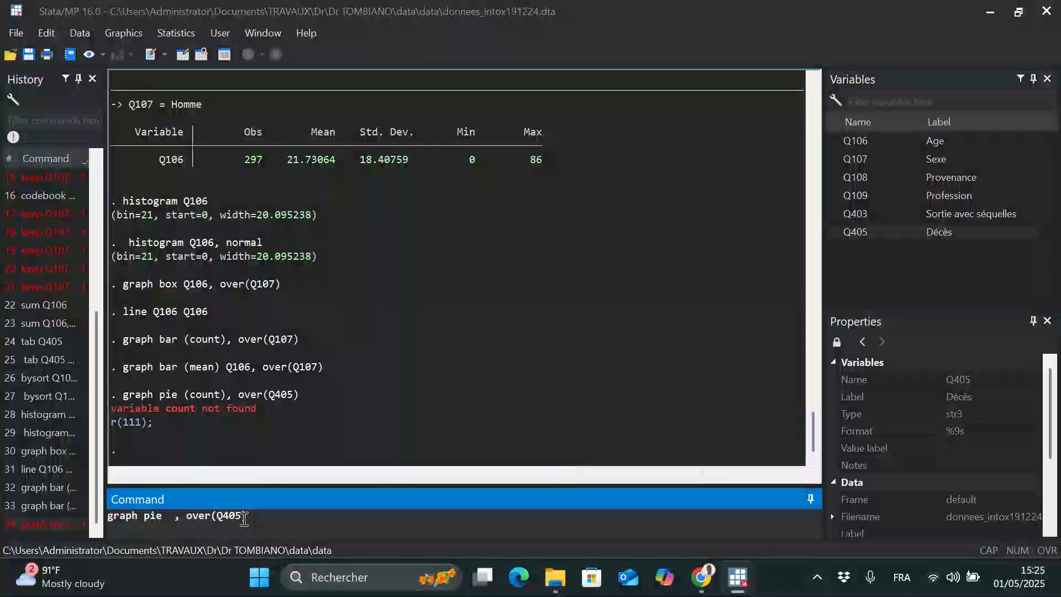
Put "(count)" back in the pie chart command and try running "graph pie (count), over(Q405)" again
{"action": "left_click", "coordinate": [188, 338]}
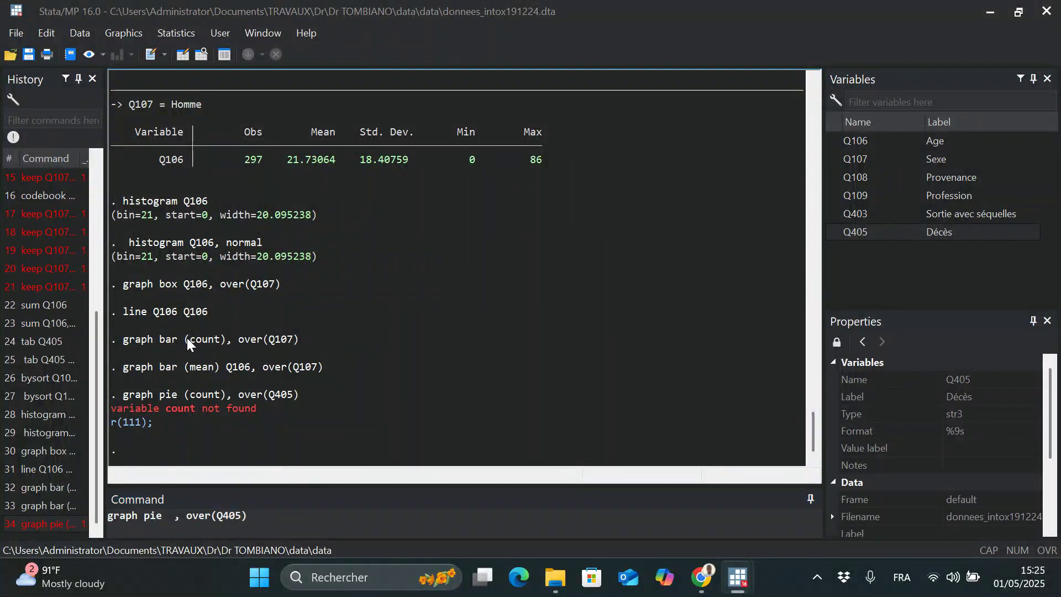
{"action": "left_click", "coordinate": [174, 519]}
{"action": "key", "text": "BackSpace"}
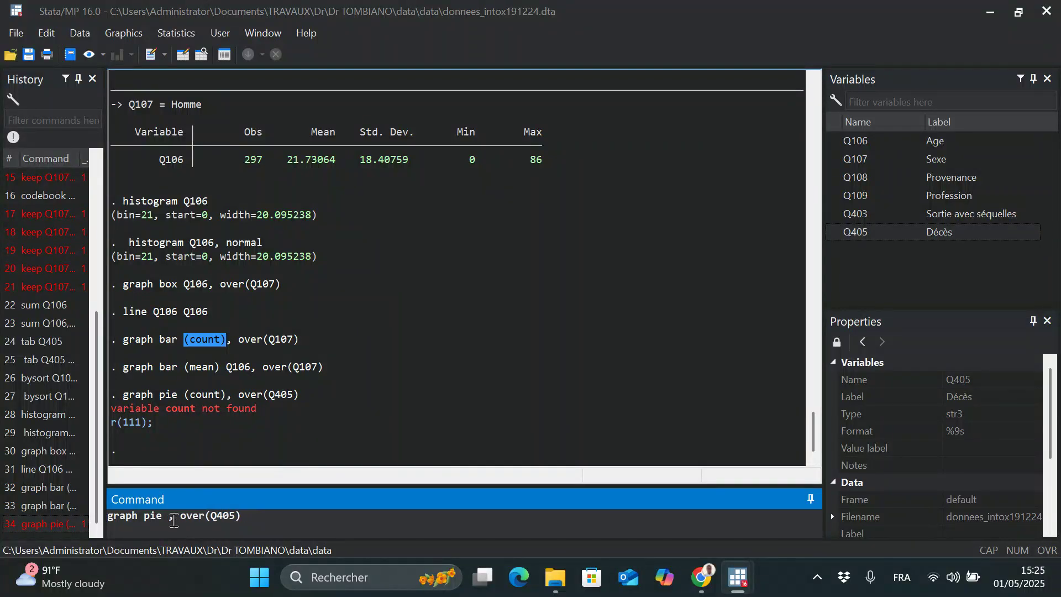
{"action": "type", "text": "(count)"}
{"action": "key", "text": "Return"}
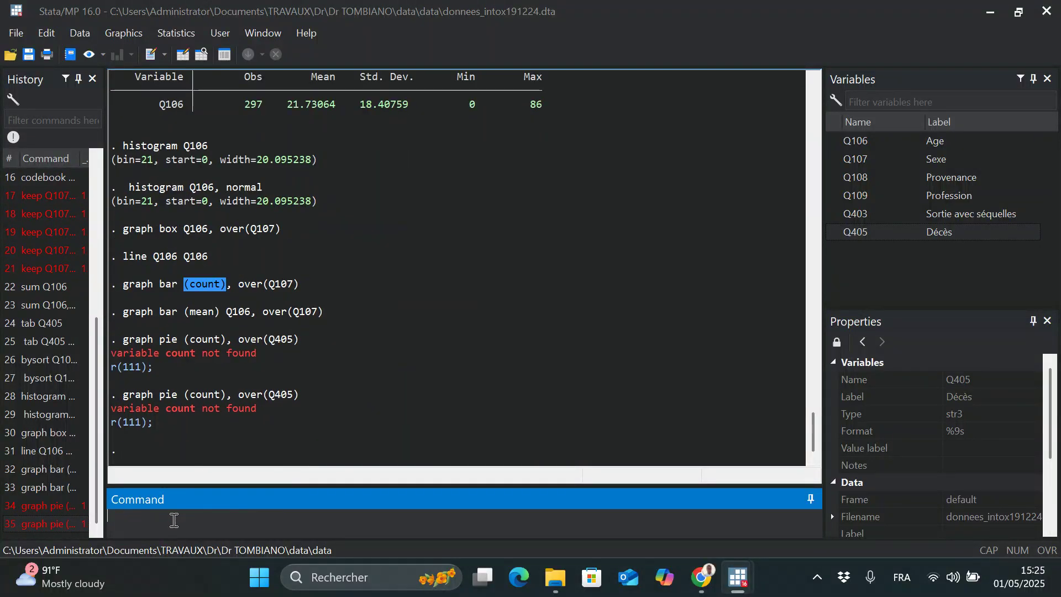
Try a pie chart with the age variable added by running "graph pie (count) Q106 , over(Q405)"
{"action": "left_click", "coordinate": [55, 525]}
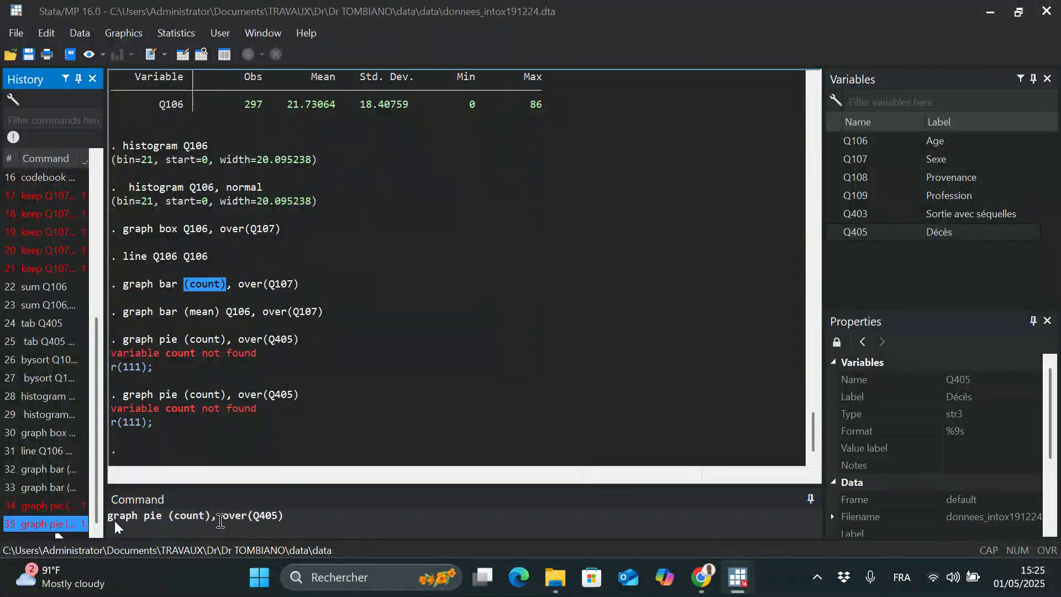
{"action": "left_click", "coordinate": [212, 518]}
{"action": "key", "text": "shift+End"}
{"action": "left_click_drag", "start_coordinate": [168, 517], "coordinate": [210, 517]}
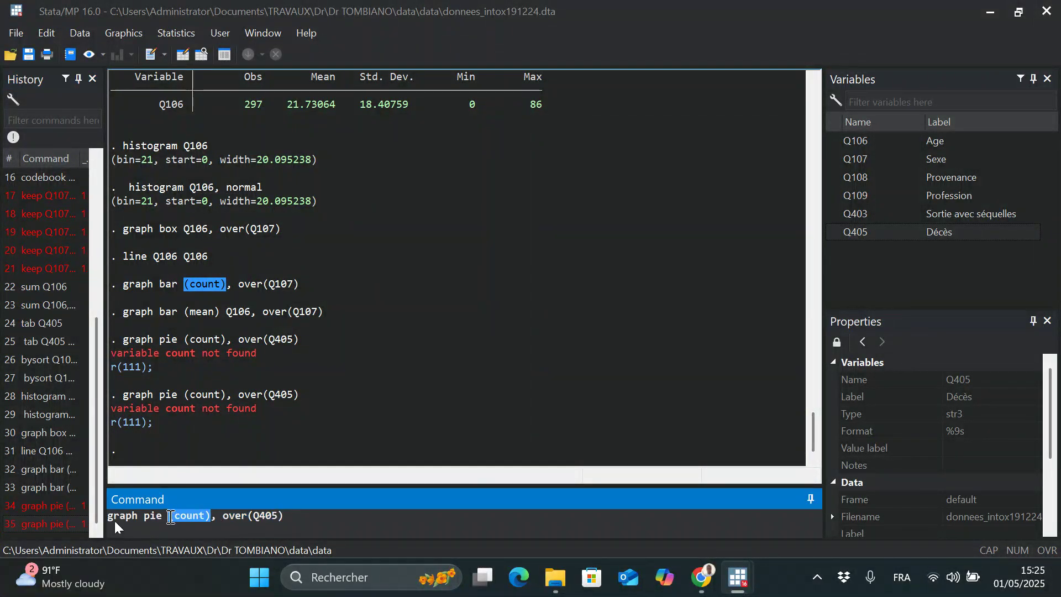
{"action": "left_click", "coordinate": [210, 514]}
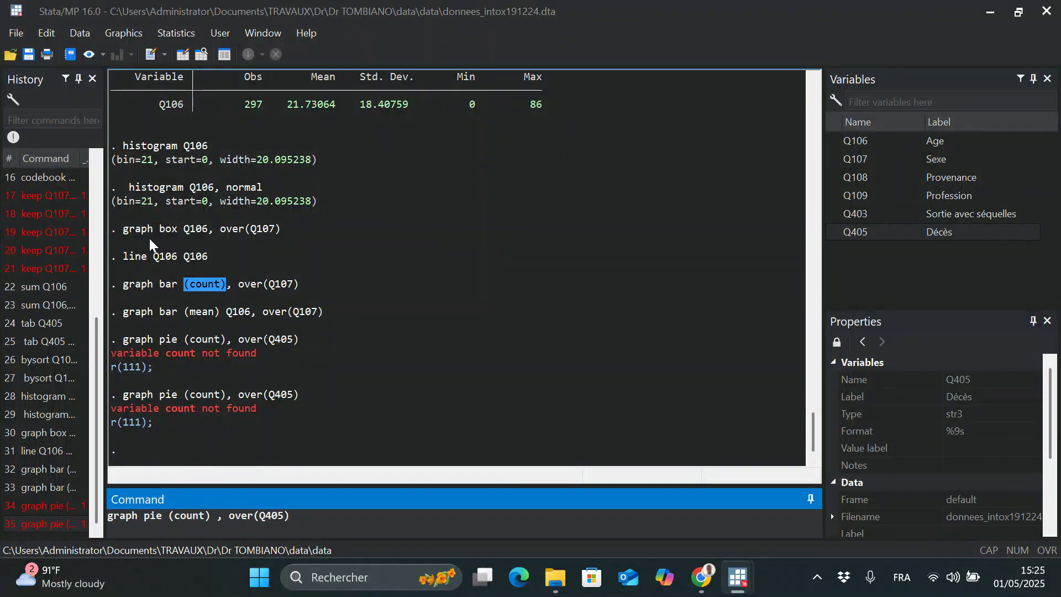
{"action": "left_click", "coordinate": [831, 137]}
{"action": "key", "text": "Return"}
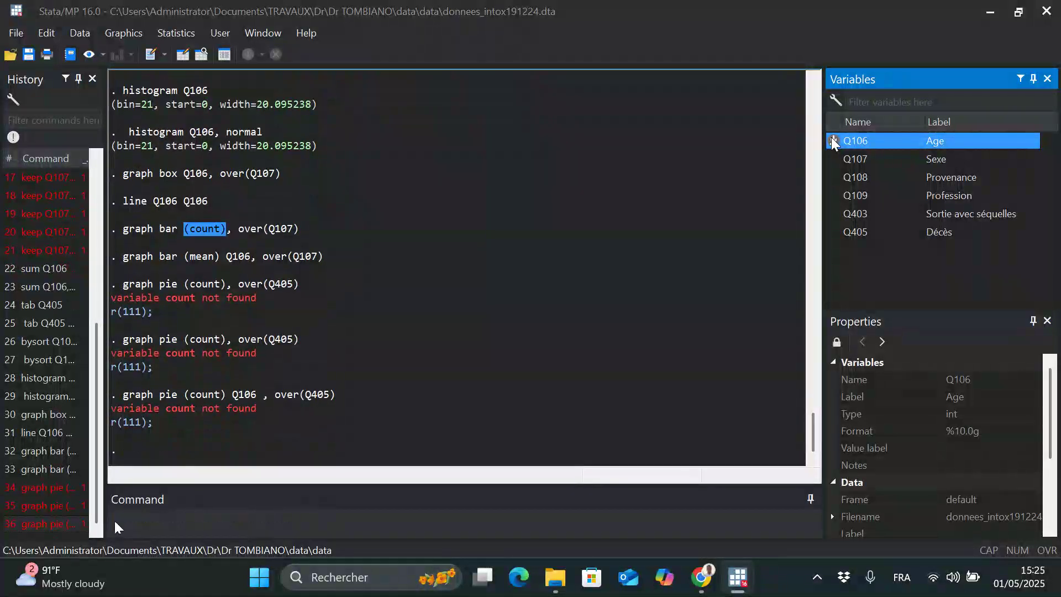
Replace count with mean in the recalled command and try running "graph pie (mean) Q106 , over(Q405)"
{"action": "left_click", "coordinate": [52, 523]}
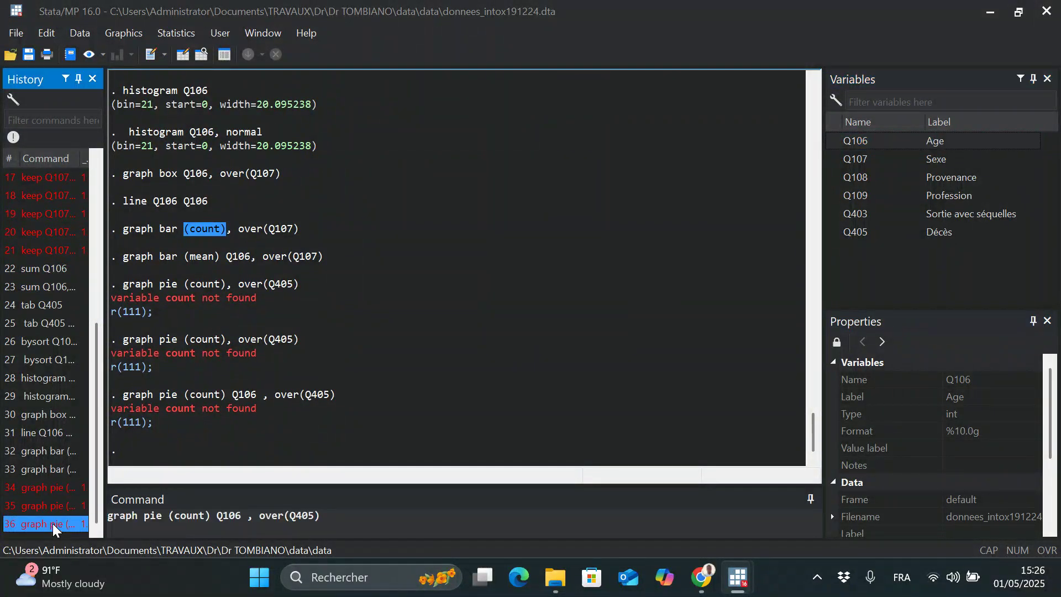
{"action": "left_click_drag", "start_coordinate": [205, 515], "coordinate": [175, 516]}
{"action": "type", "text": "mea"}
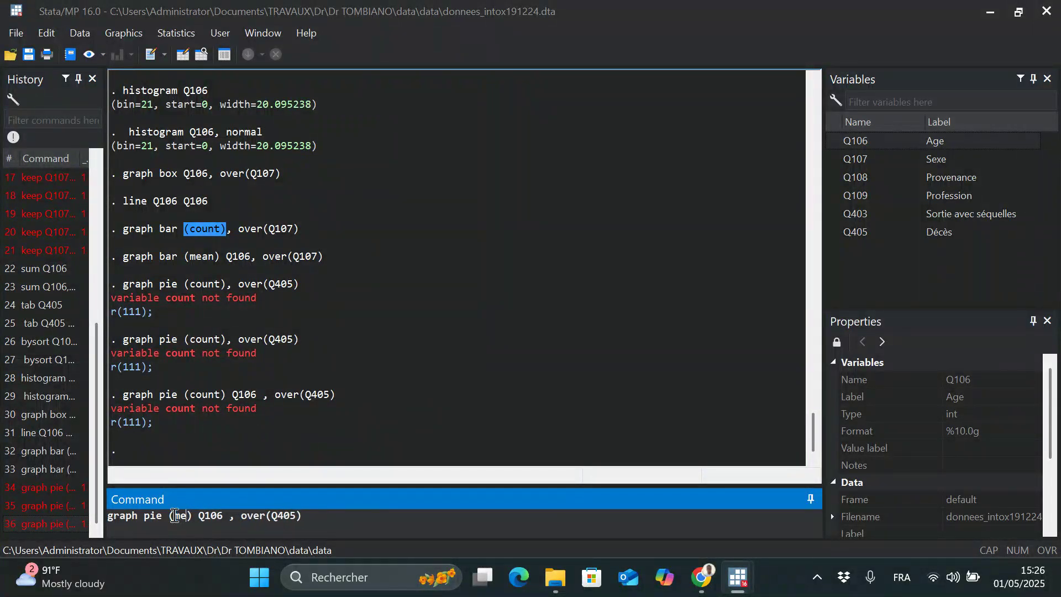
{"action": "type", "text": "n"}
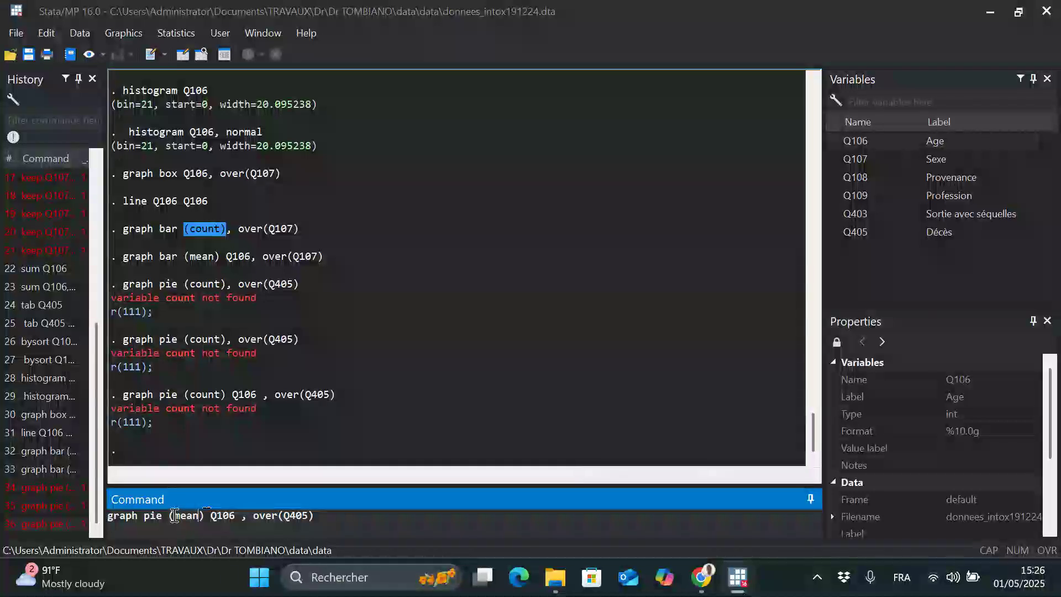
{"action": "key", "text": "Return"}
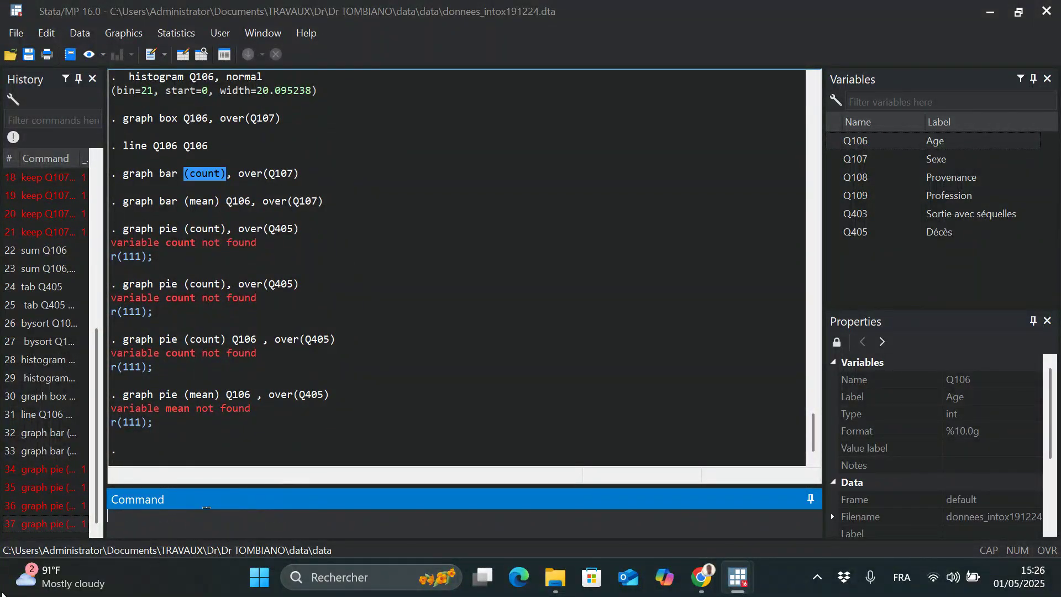
Reduce the recalled command to "graph pie, over(Q405)", run it to draw the pie chart of deaths, and minimize the graph
{"action": "left_click", "coordinate": [17, 524]}
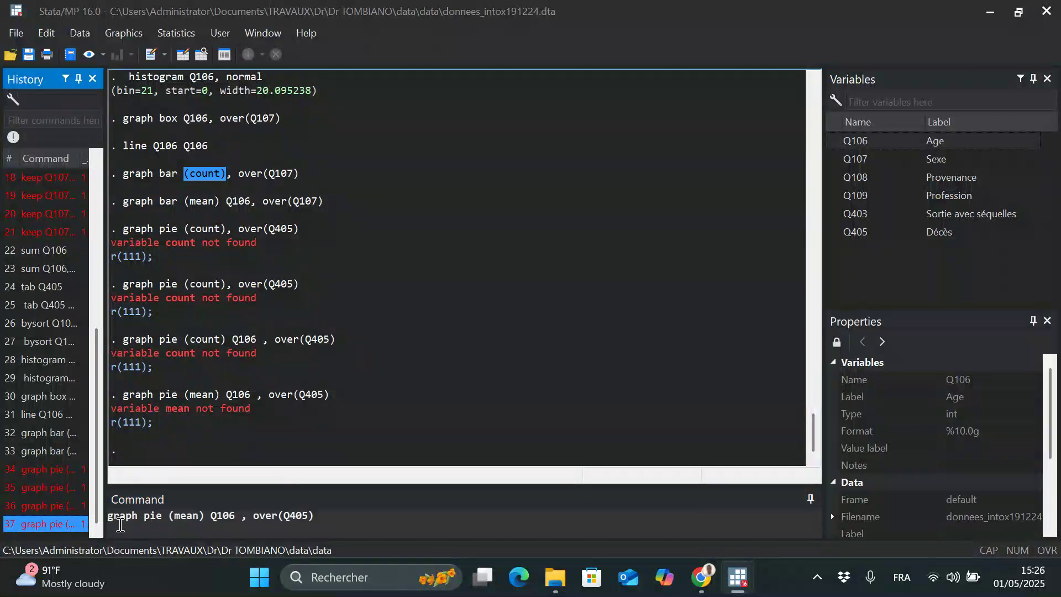
{"action": "left_click", "coordinate": [243, 515]}
{"action": "key", "text": "BackSpace"}
{"action": "key", "text": "BackSpace"}
{"action": "key", "text": "BackSpace"}
{"action": "key", "text": "BackSpace"}
{"action": "key", "text": "BackSpace"}
{"action": "key", "text": "BackSpace"}
{"action": "key", "text": "BackSpace"}
{"action": "key", "text": "BackSpace"}
{"action": "key", "text": "BackSpace"}
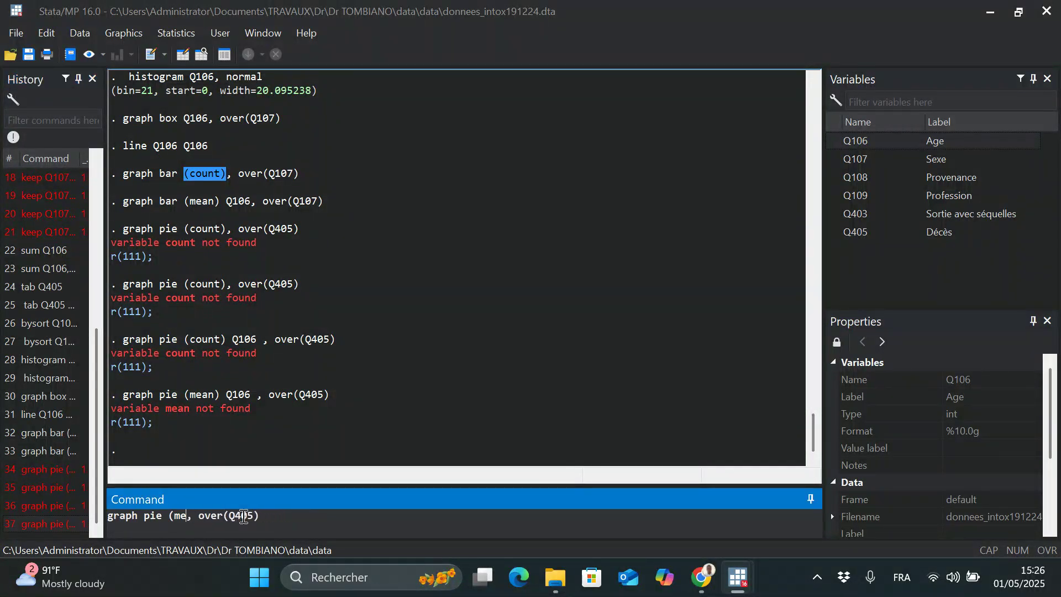
{"action": "key", "text": "BackSpace"}
{"action": "key", "text": "BackSpace"}
{"action": "key", "text": "BackSpace"}
{"action": "key", "text": "BackSpace"}
{"action": "key", "text": "Return"}
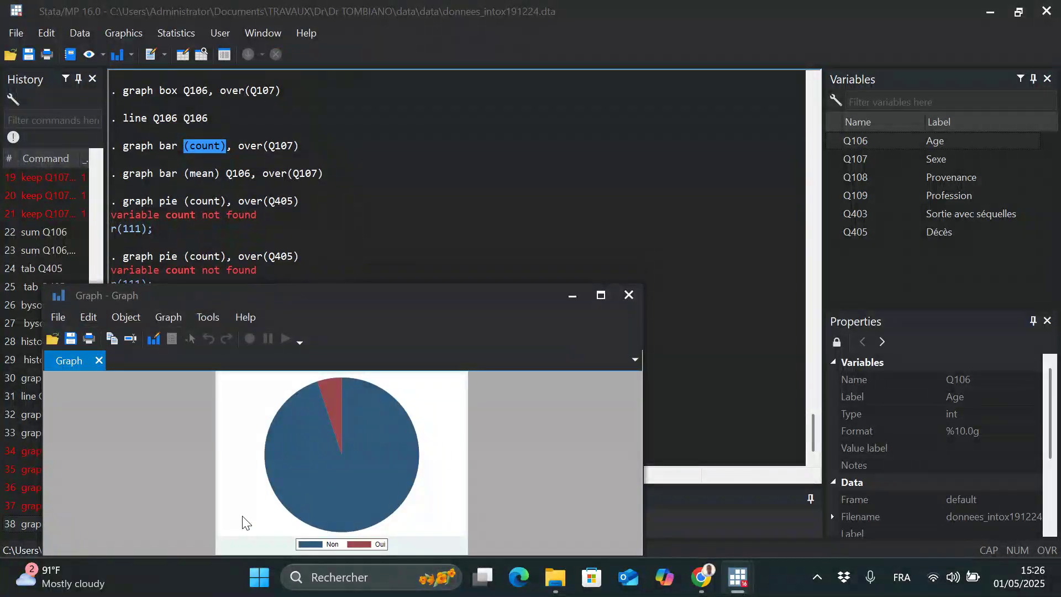
{"action": "left_click", "coordinate": [571, 299]}
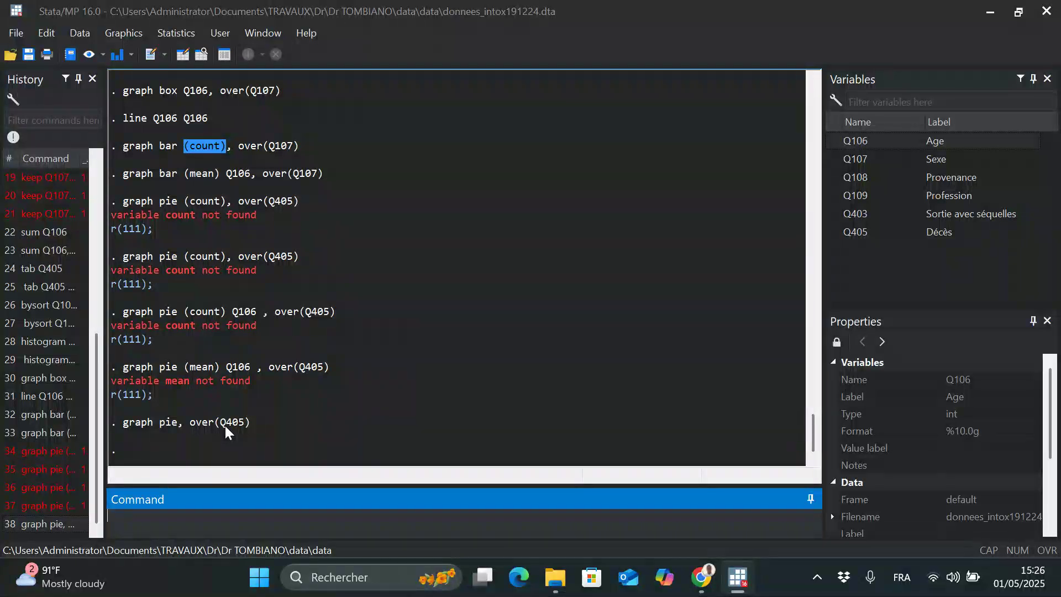
Bring back the pie chart's graph window and maximize it to view the distribution of deaths
{"action": "mouse_move", "coordinate": [741, 578]}
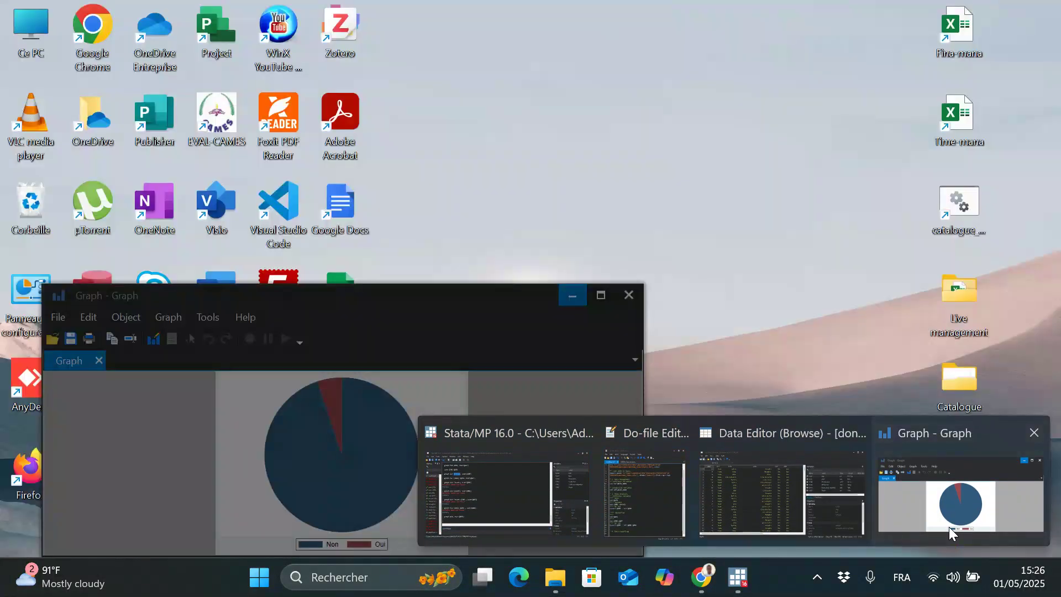
{"action": "left_click", "coordinate": [949, 527]}
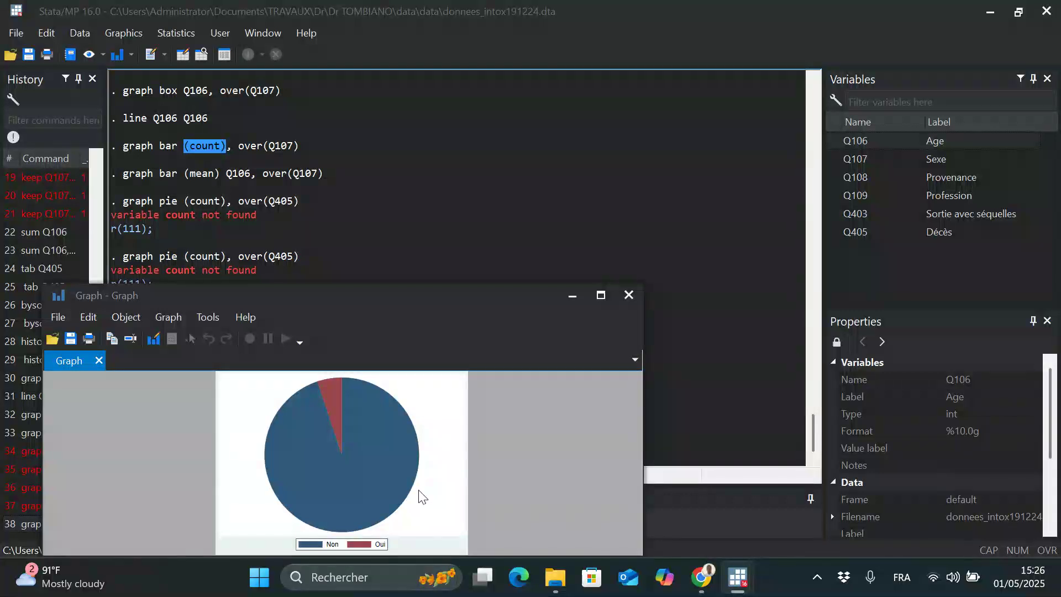
{"action": "left_click", "coordinate": [598, 299]}
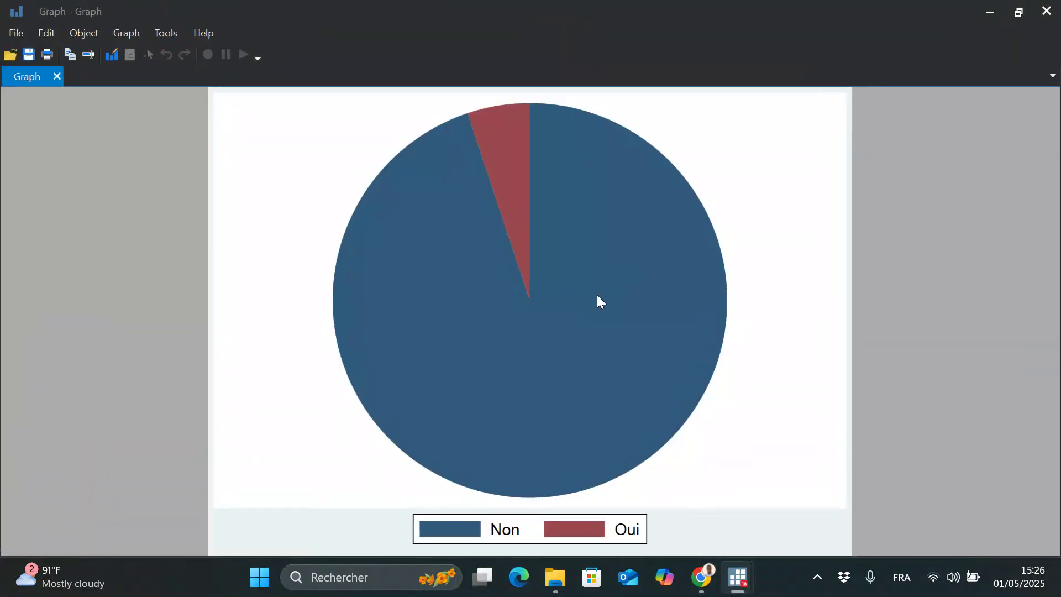